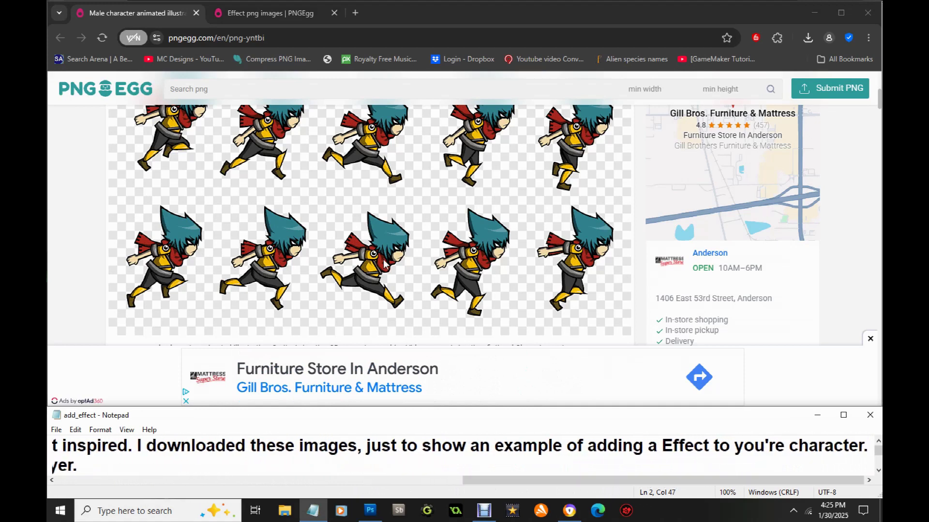
# Step: Look through the character sprite sheet and the effect search results on PNGEgg for an effect that suits the character
pyautogui.scroll(1, 385, 264)
pyautogui.scroll(-1, 383, 259)
pyautogui.click(271, 11)
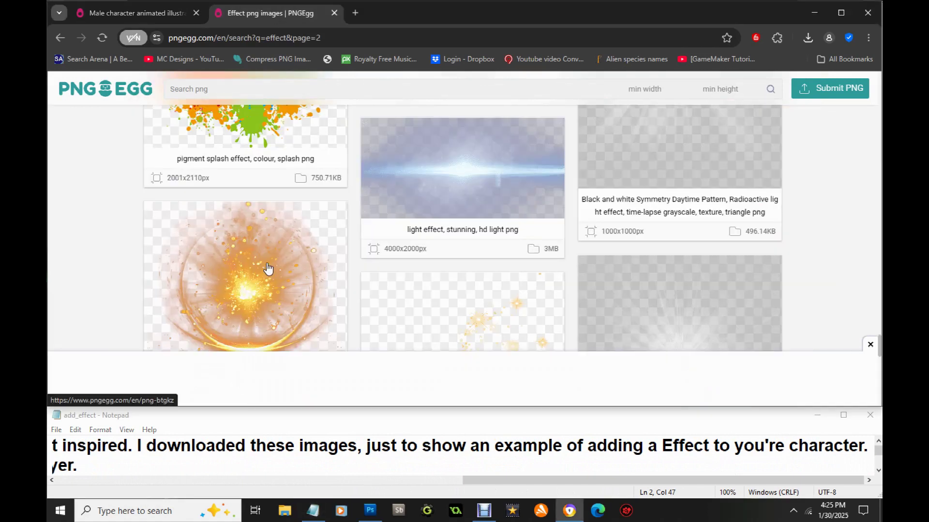
pyautogui.scroll(-2, 304, 279)
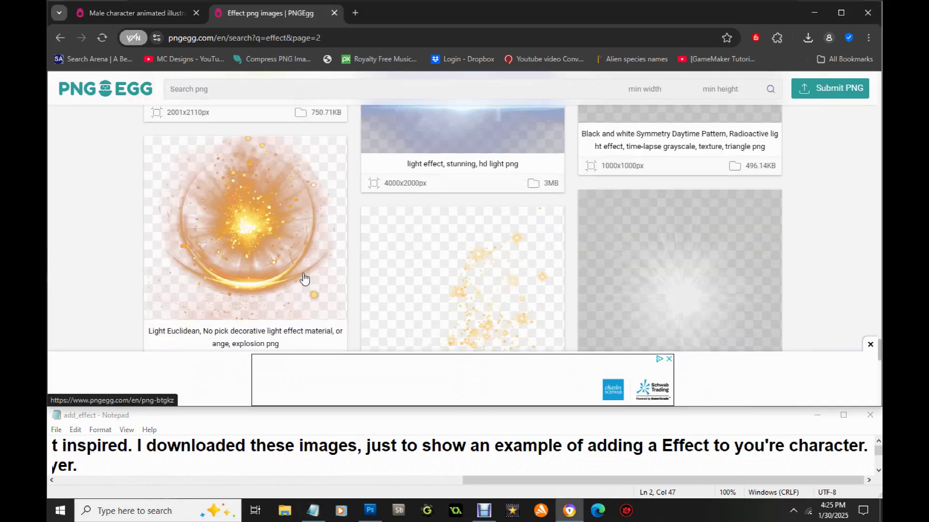
pyautogui.scroll(12, 304, 279)
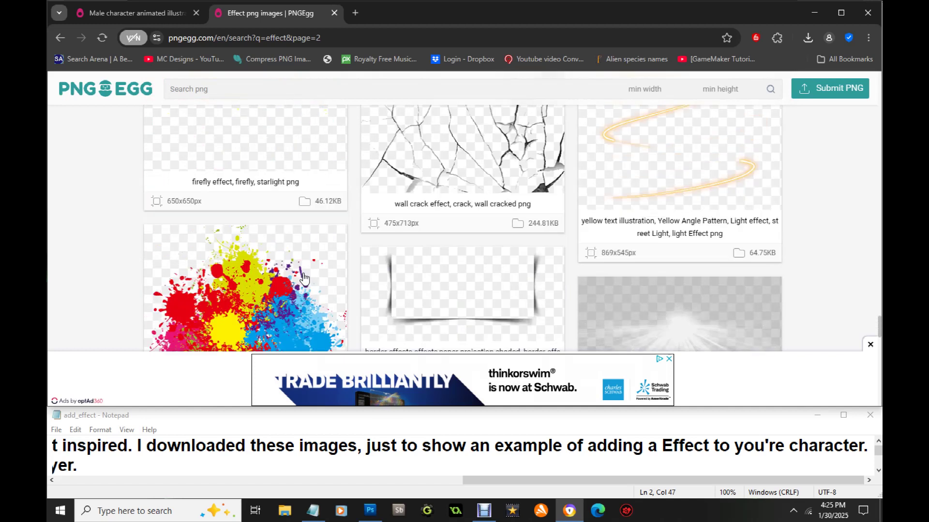
pyautogui.scroll(-12, 304, 279)
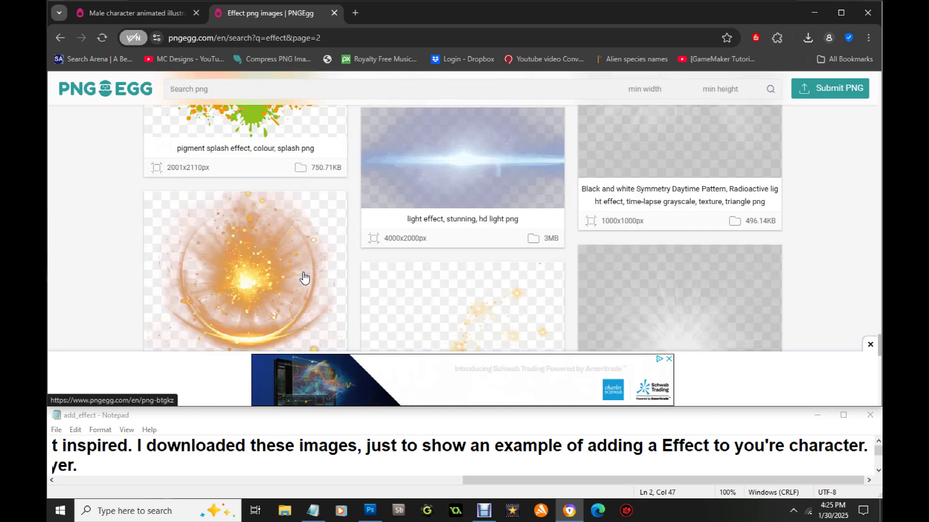
pyautogui.scroll(10, 304, 279)
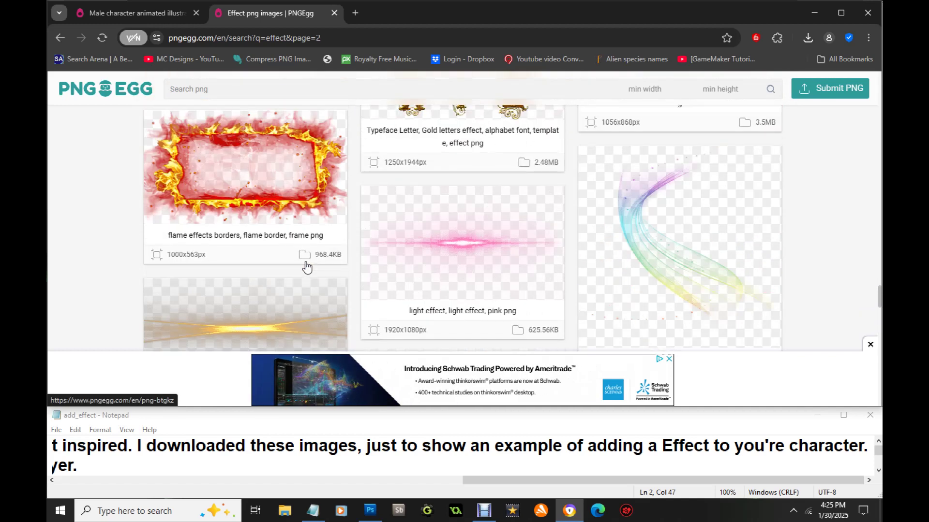
pyautogui.scroll(9, 306, 266)
pyautogui.scroll(-5, 306, 267)
pyautogui.scroll(6, 306, 267)
pyautogui.scroll(-10, 307, 267)
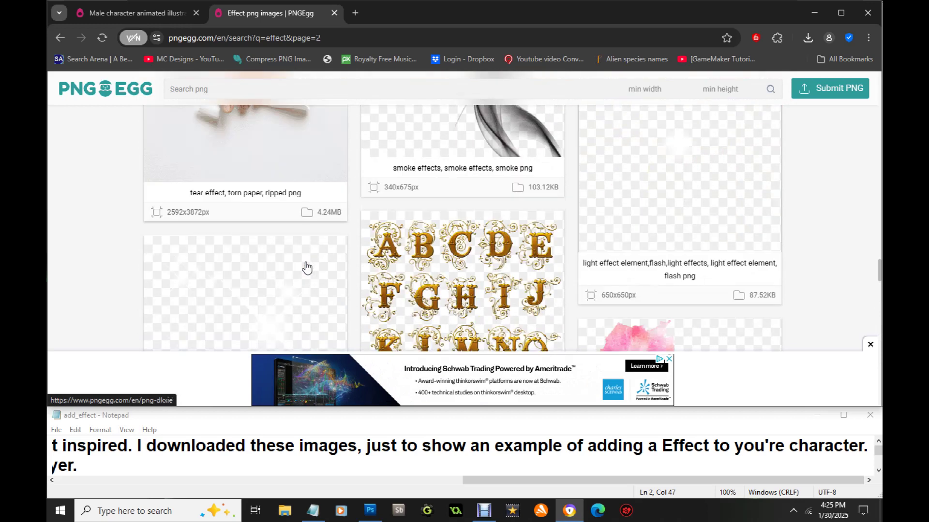
pyautogui.scroll(-10, 306, 267)
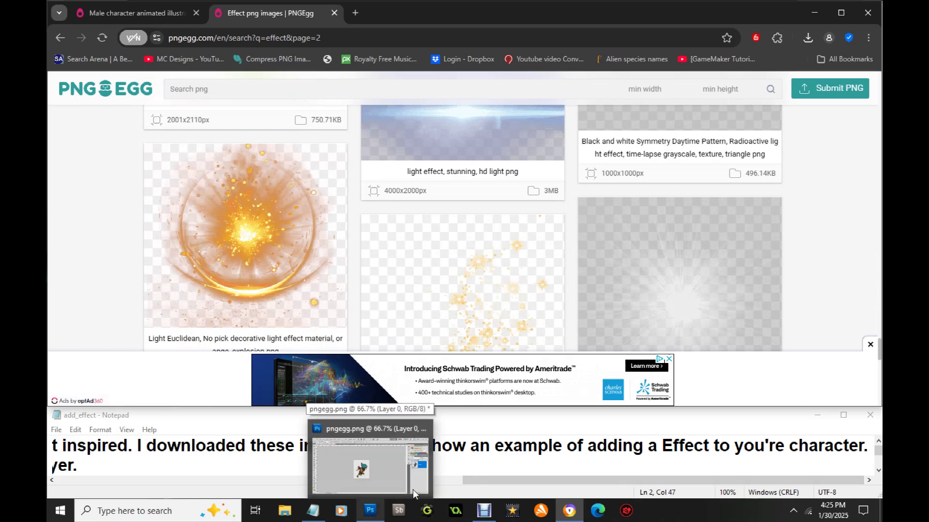
# Step: Switch to Photoshop and read the first two instructions in the add_effect notes
pyautogui.moveTo(583, 482); pyautogui.dragTo(154, 476)
pyautogui.click(370, 510)
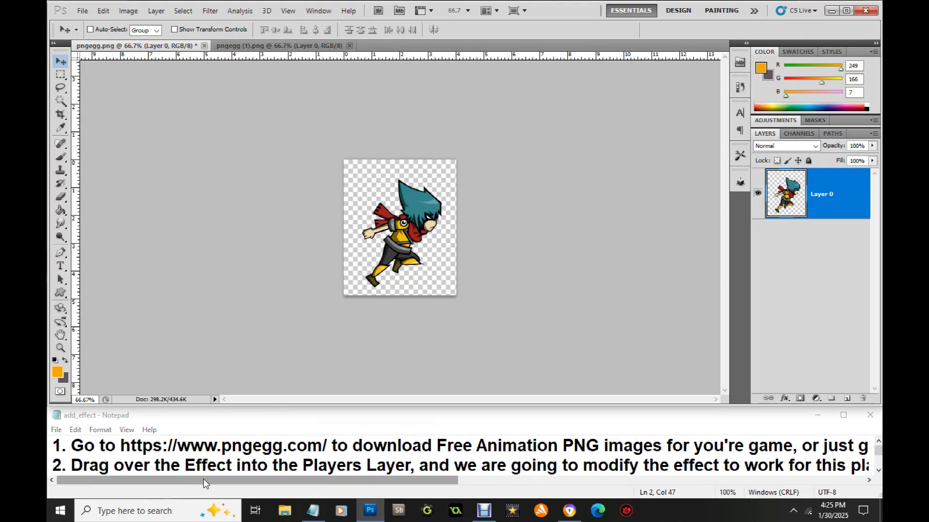
pyautogui.moveTo(203, 480); pyautogui.dragTo(264, 482)
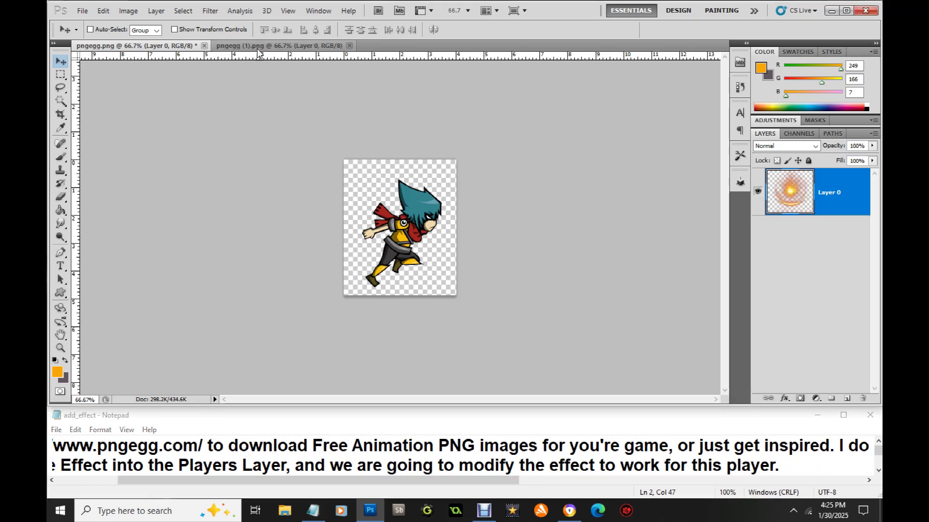
# Step: Copy the explosion effect from pngegg (1).png onto the character in pngegg.png as a new layer and close the effect image
pyautogui.click(256, 46)
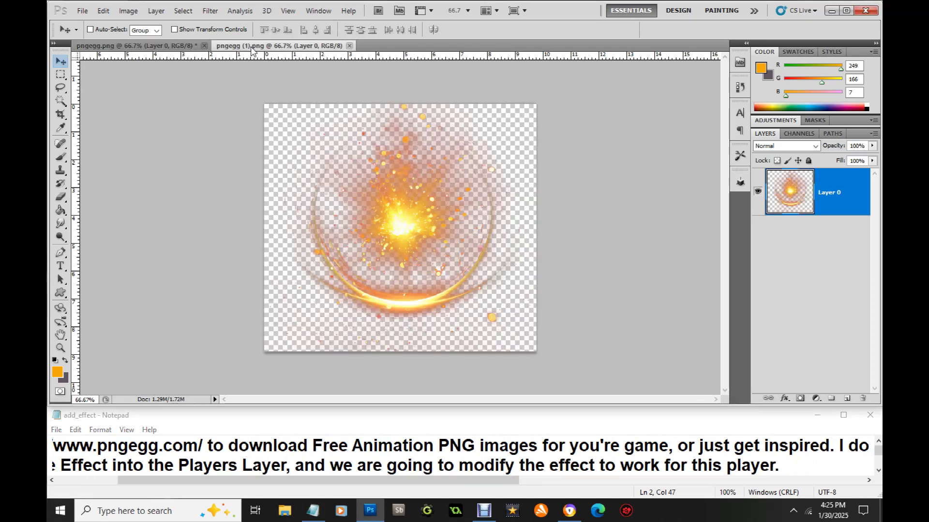
pyautogui.moveTo(255, 45); pyautogui.dragTo(505, 129)
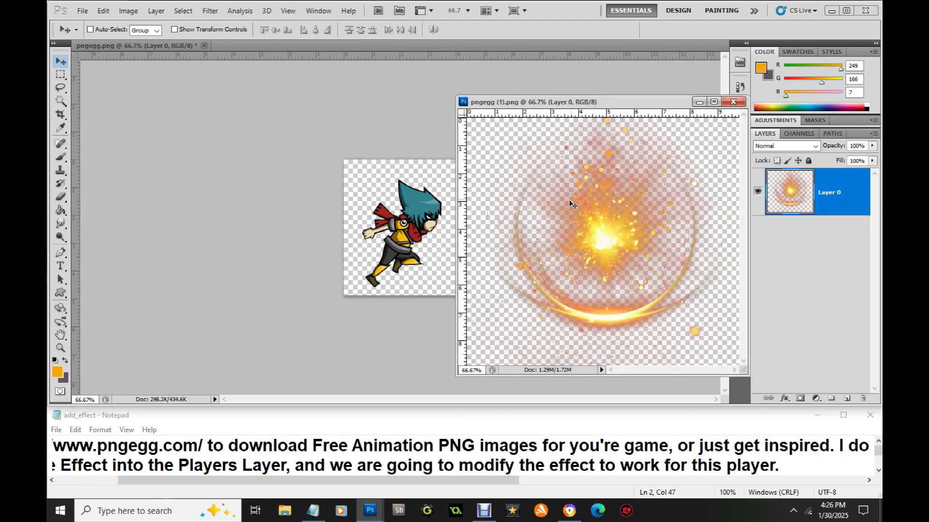
pyautogui.moveTo(535, 247); pyautogui.dragTo(399, 236)
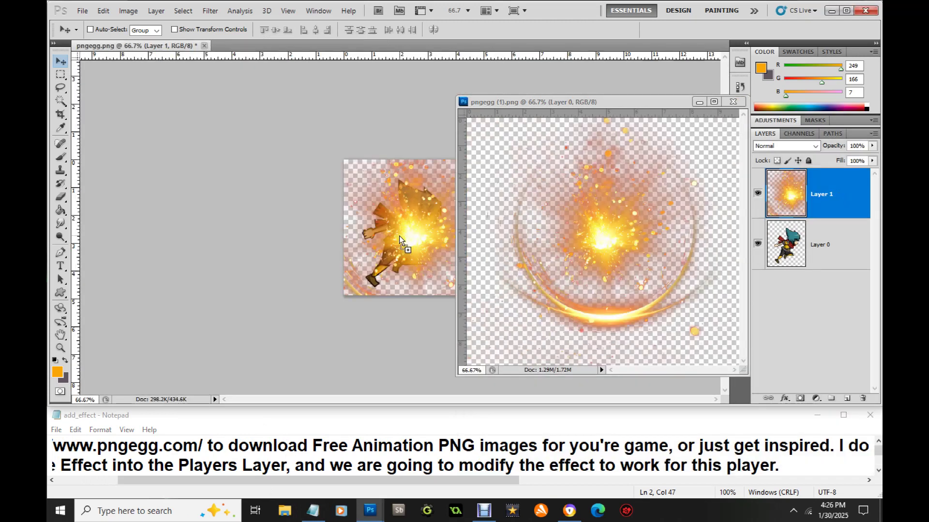
pyautogui.click(733, 102)
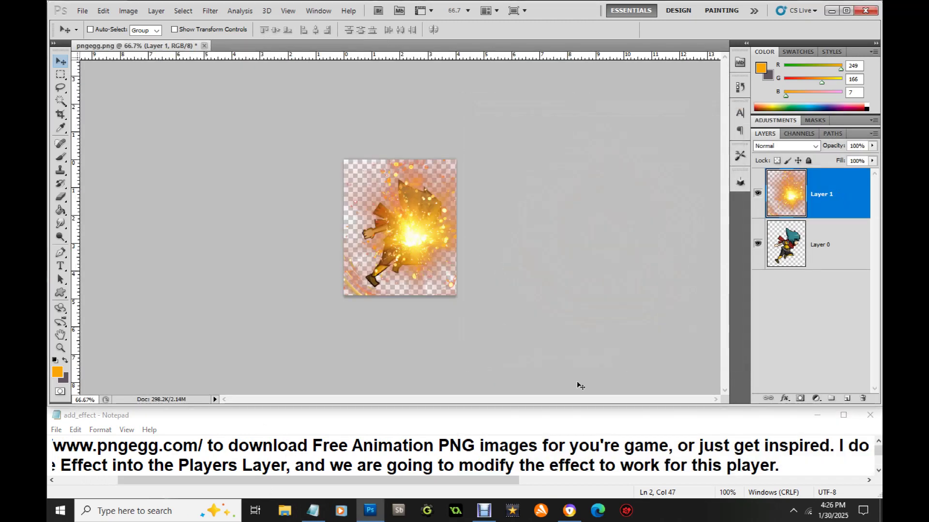
# Step: Add the line "3. Press Hold Shift and drag with mouse to scale down the Effect." to the add_effect notes in Notepad
pyautogui.click(794, 465)
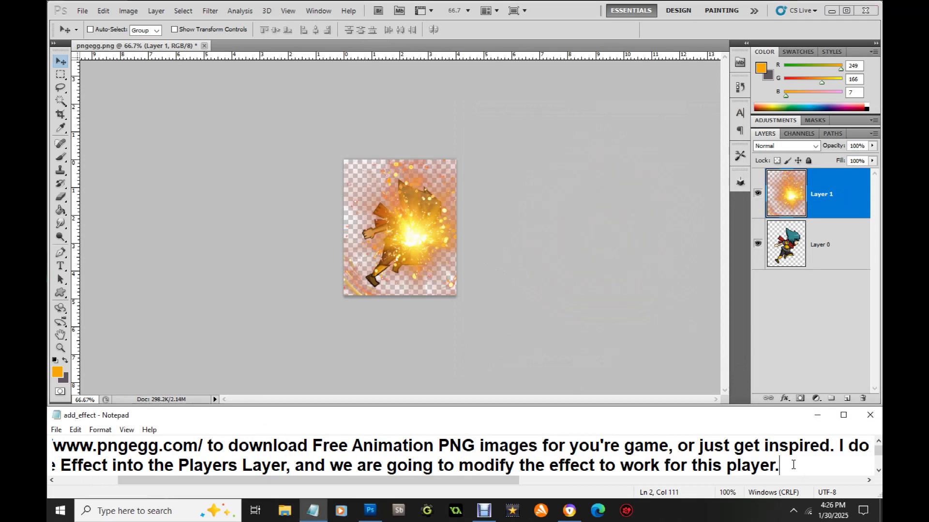
pyautogui.press('Return')
pyautogui.write('3.')
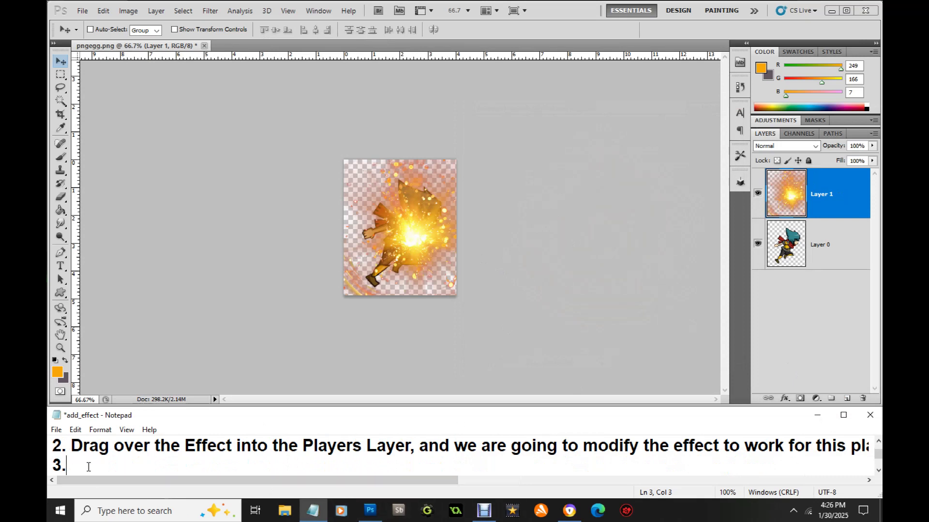
pyautogui.write(' Pre')
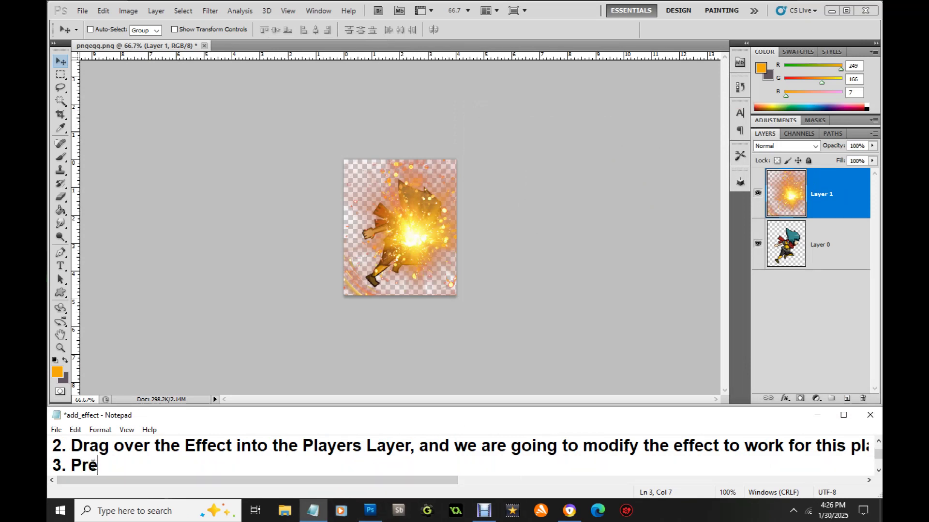
pyautogui.write('ss Shift')
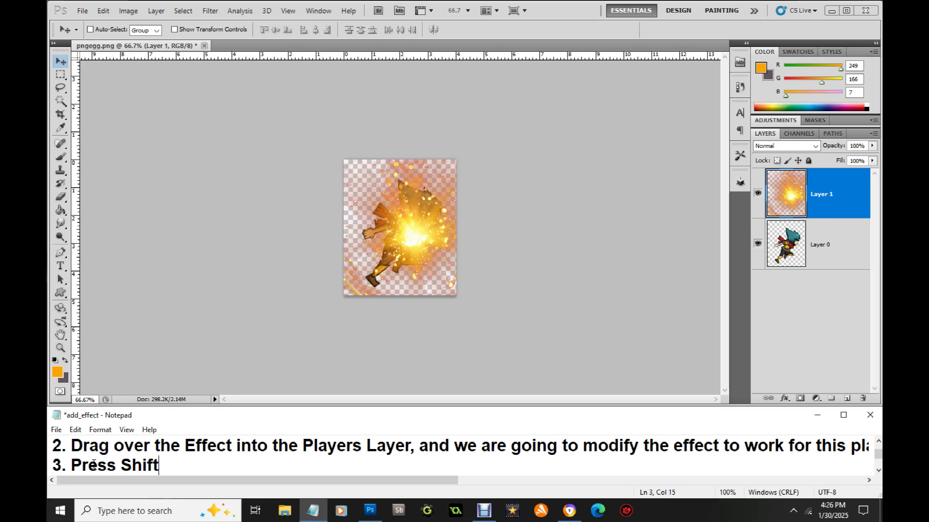
pyautogui.press('BackSpace')
pyautogui.press('BackSpace')
pyautogui.press('BackSpace')
pyautogui.press('BackSpace')
pyautogui.press('BackSpace')
pyautogui.write('Hold Shift')
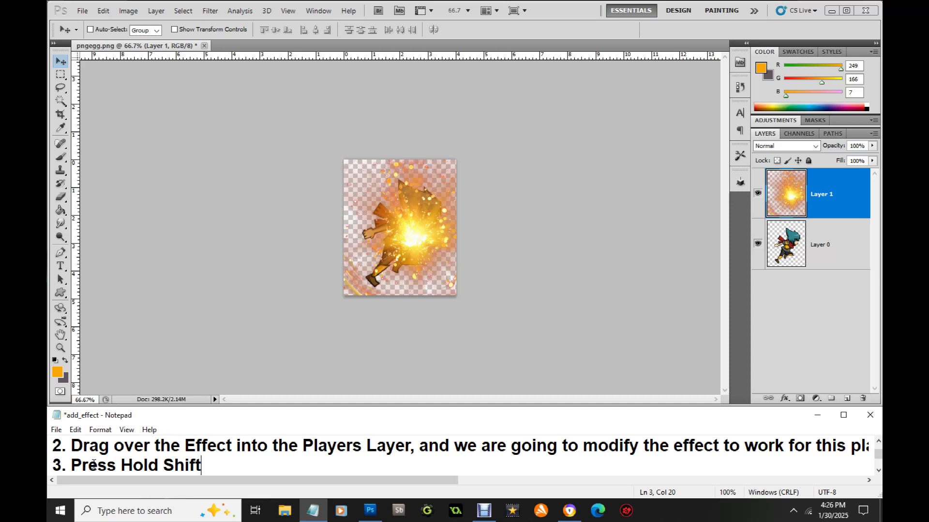
pyautogui.write(' and drag with m')
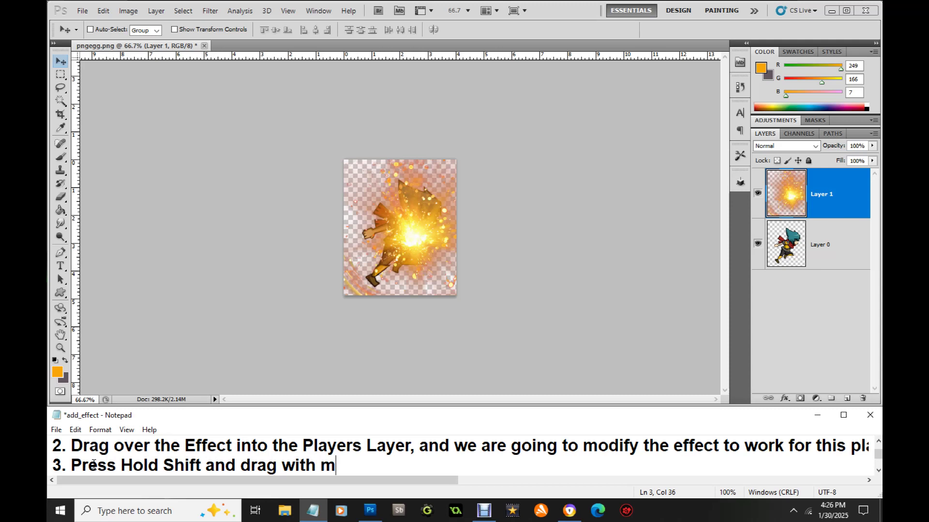
pyautogui.write('ouse to scale')
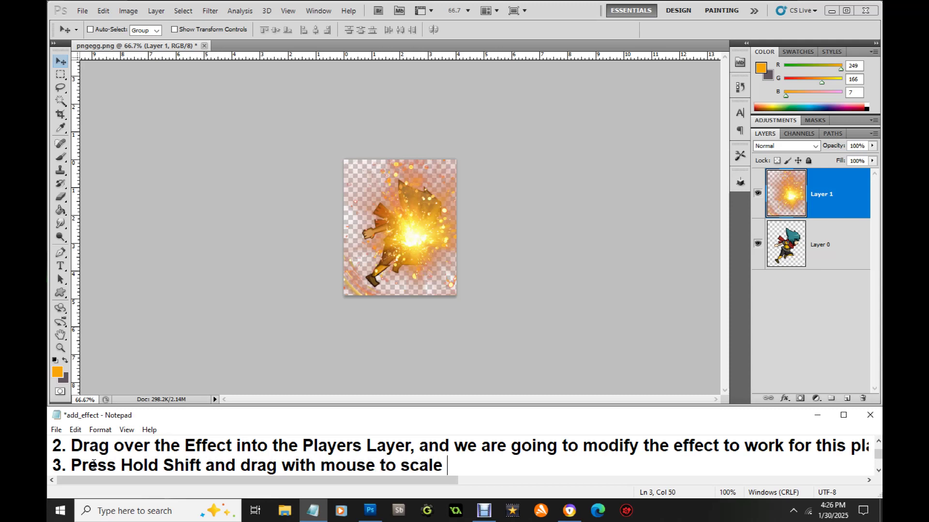
pyautogui.write(' down the Effect.')
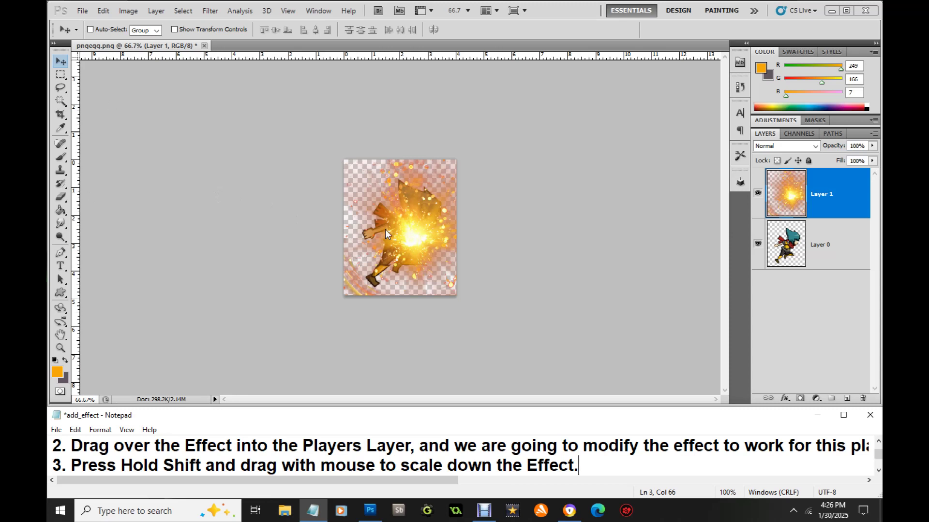
# Step: Switch to Photoshop and start a Free Transform on the explosion effect layer
pyautogui.write('t')
pyautogui.click(371, 211)
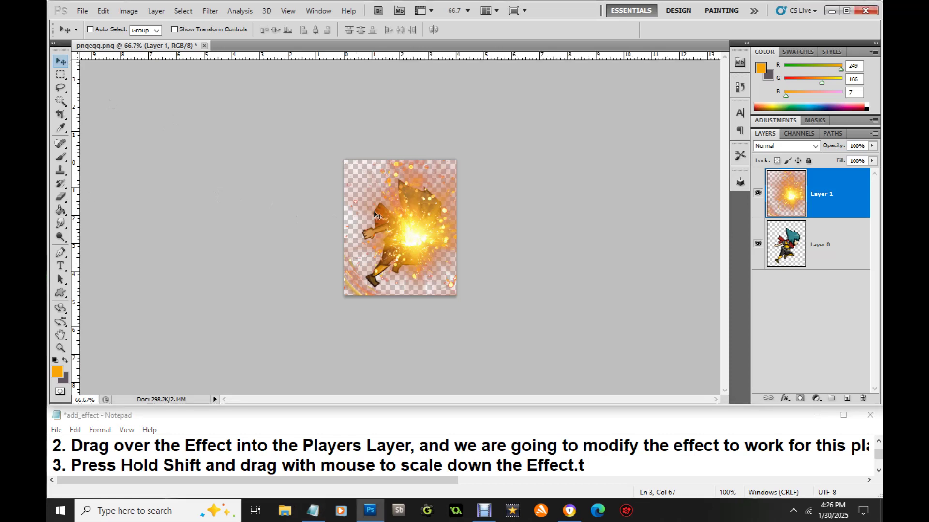
pyautogui.hotkey('ctrl', 't')
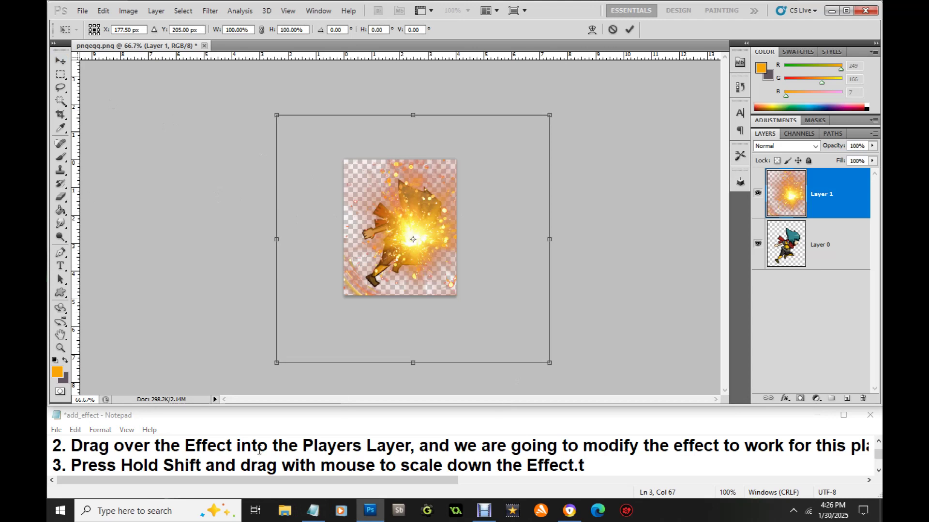
# Step: Insert "Ctrl T, first then" before "Hold Shift" in the third instruction of the Notepad notes
pyautogui.click(122, 466)
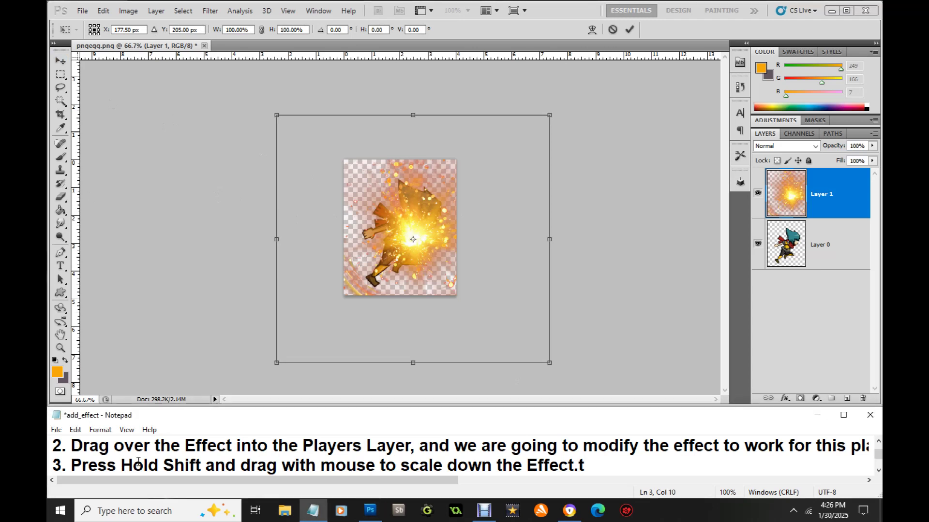
pyautogui.write('Ctrl T')
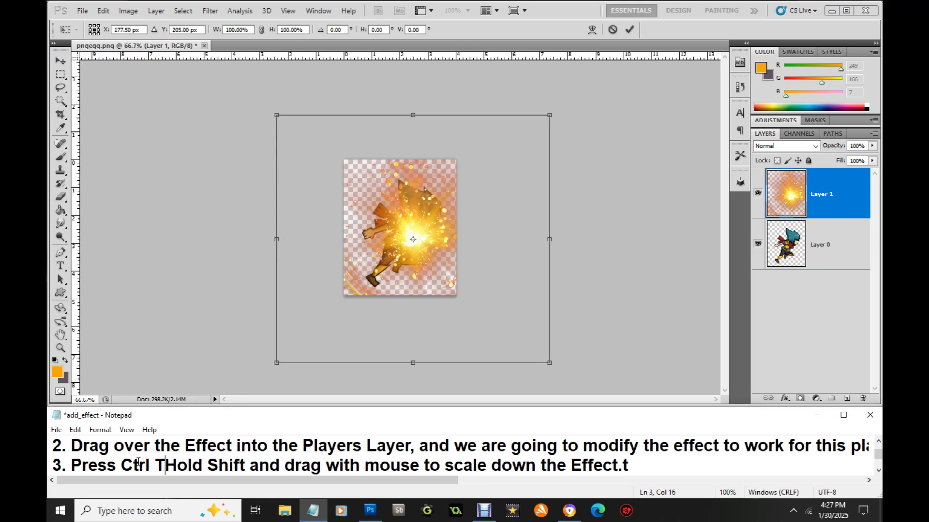
pyautogui.write(', first then')
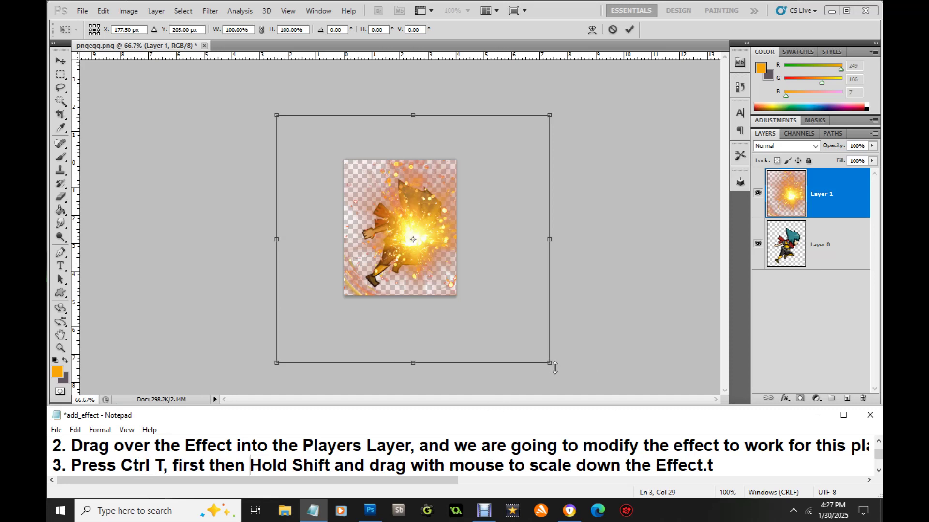
# Step: In Photoshop, scale the explosion effect proportionally to about 39%, place it over the character's body and apply the transformation
pyautogui.click(549, 363)
pyautogui.moveTo(550, 363); pyautogui.dragTo(383, 243)
pyautogui.moveTo(349, 184); pyautogui.dragTo(417, 253)
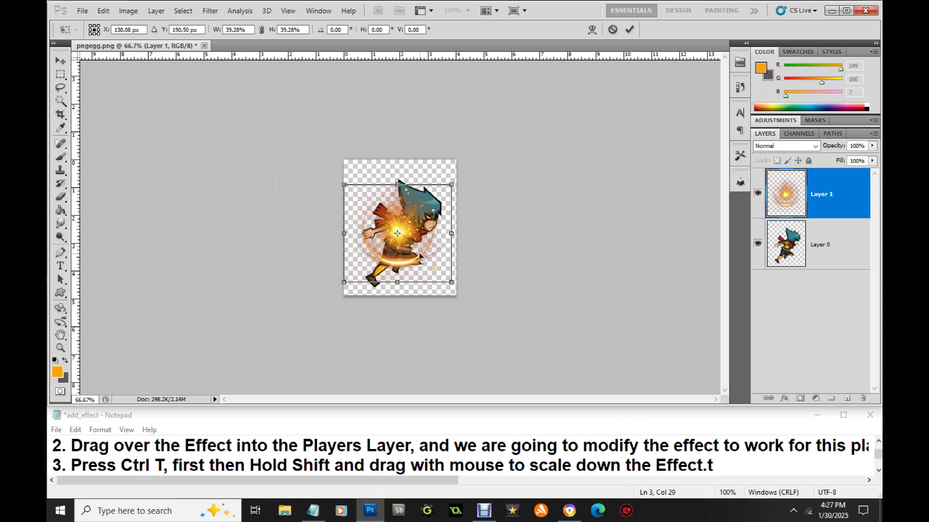
pyautogui.click(58, 61)
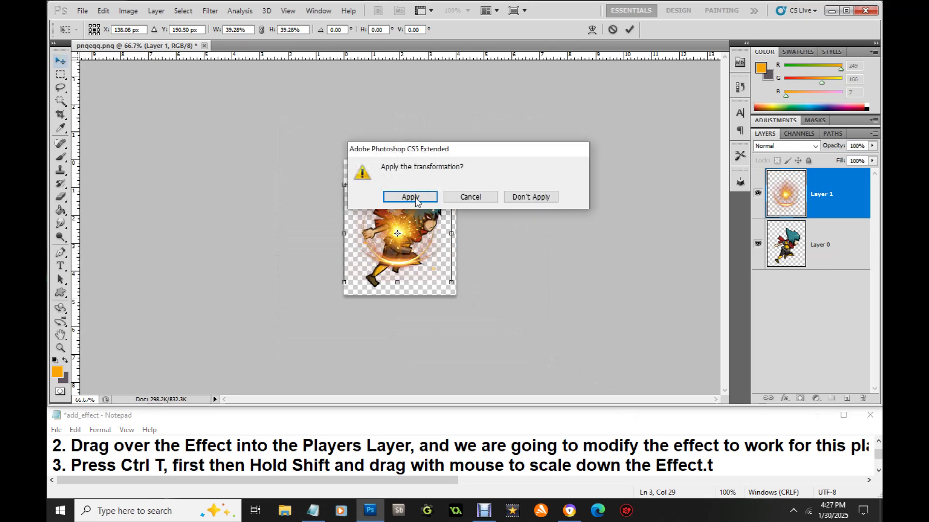
pyautogui.click(409, 195)
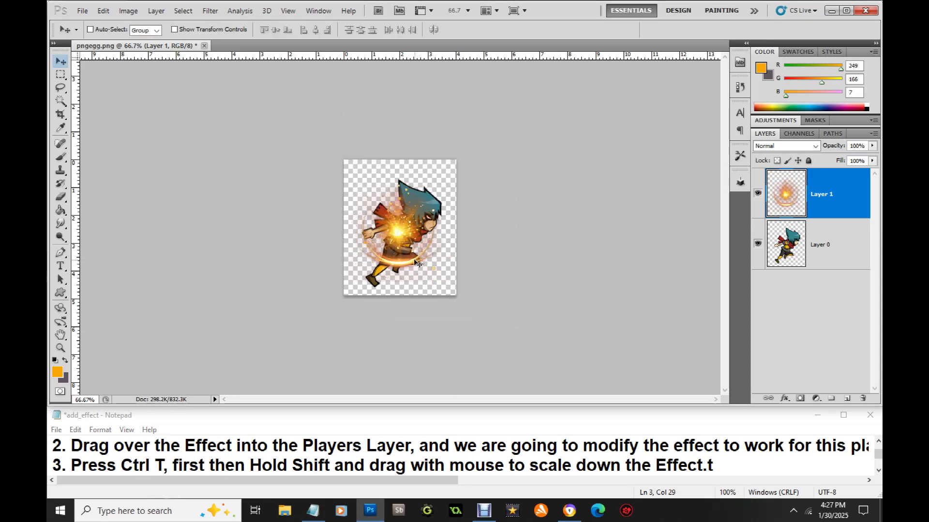
# Step: Shift the effect slightly right with Free Transform, to about X 152 px, and apply the transformation
pyautogui.hotkey('ctrl', 't')
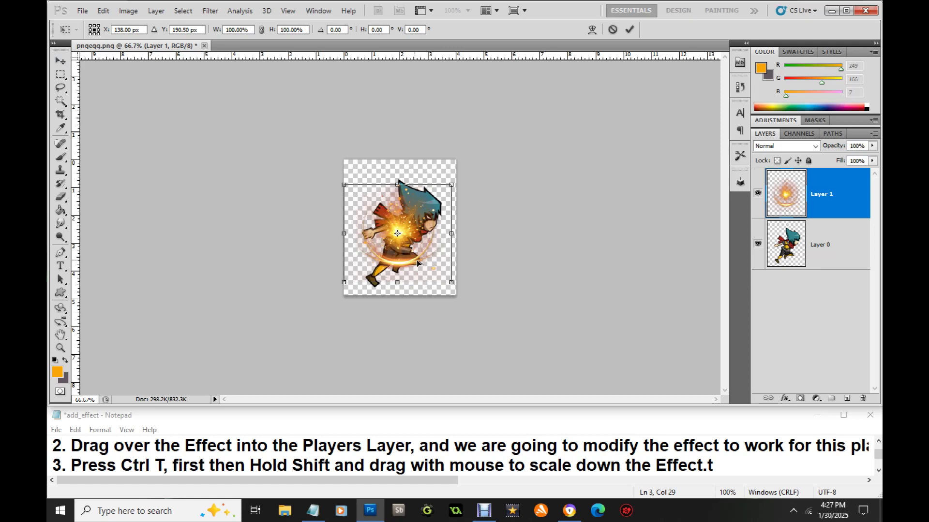
pyautogui.moveTo(407, 224); pyautogui.dragTo(414, 223)
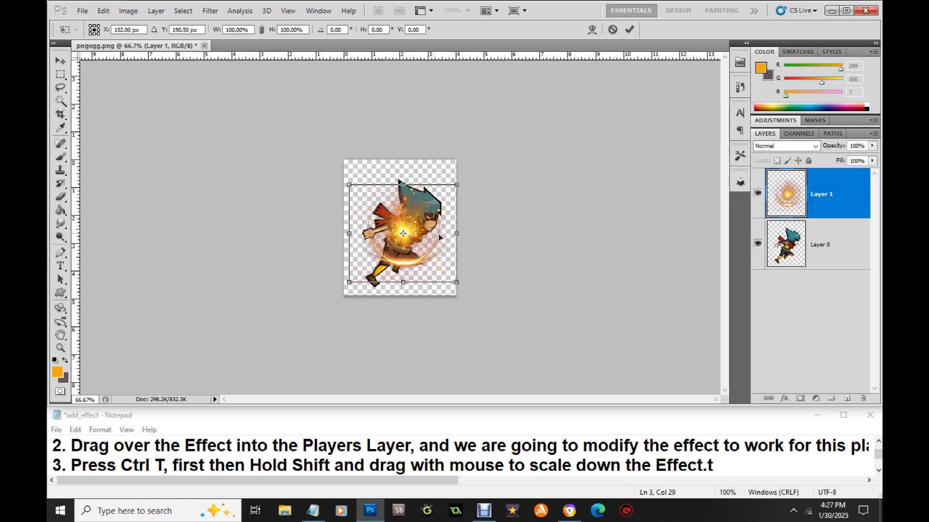
pyautogui.click(61, 60)
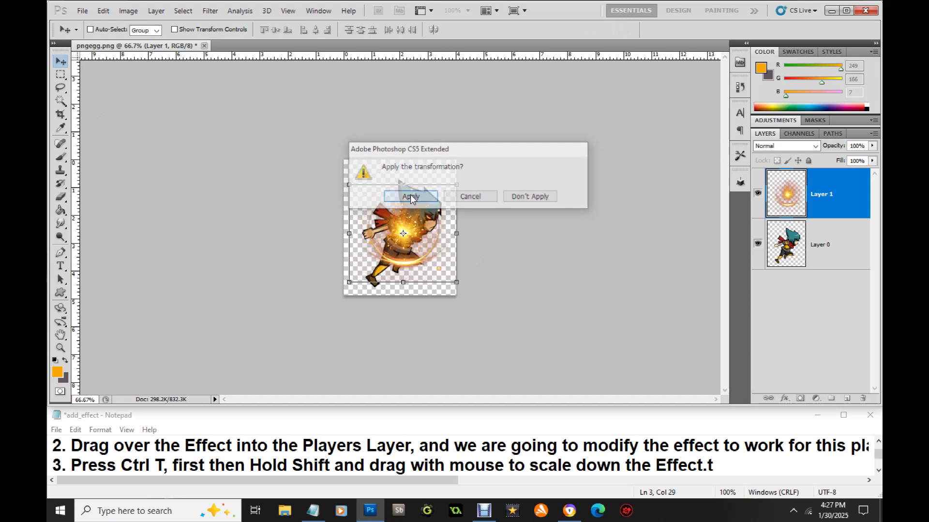
pyautogui.click(410, 194)
# Step: Remove the stray "t" after "Effect." in the third instruction of the Notepad notes and start a new line
pyautogui.click(721, 463)
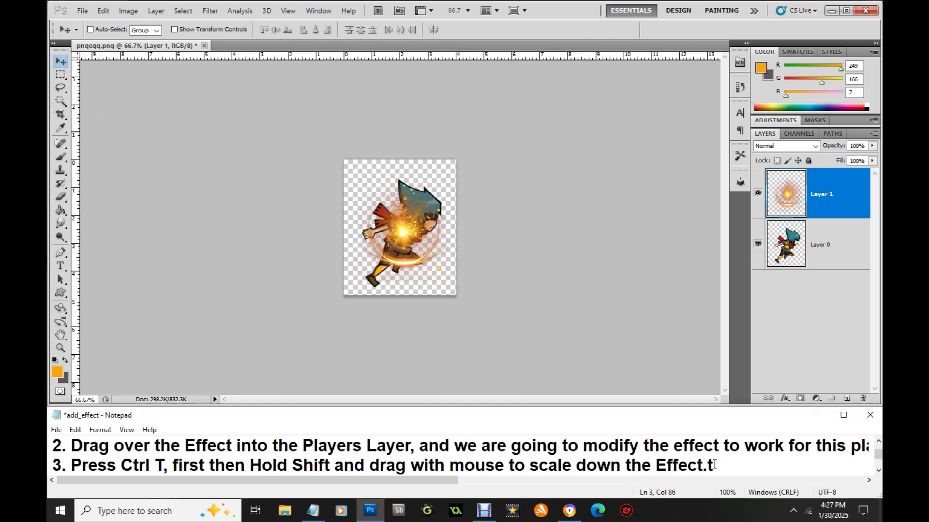
pyautogui.press('BackSpace')
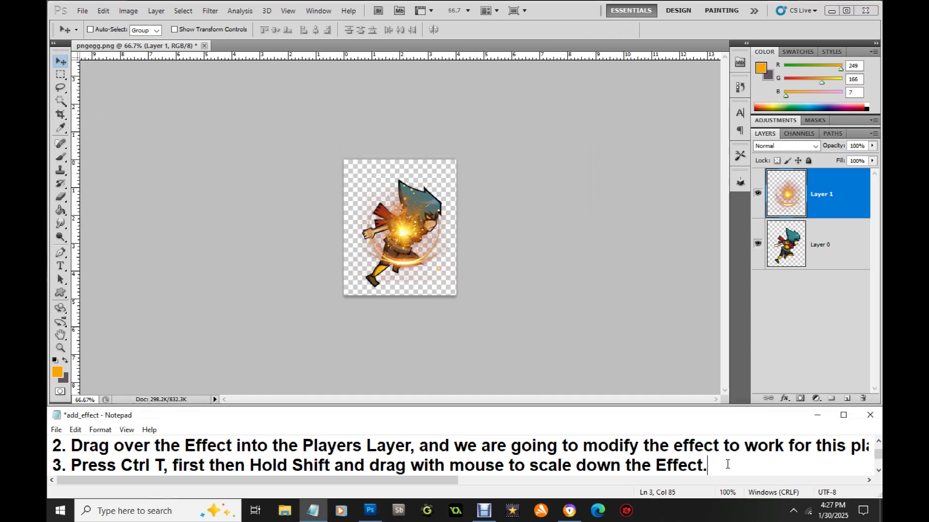
pyautogui.press('Return')
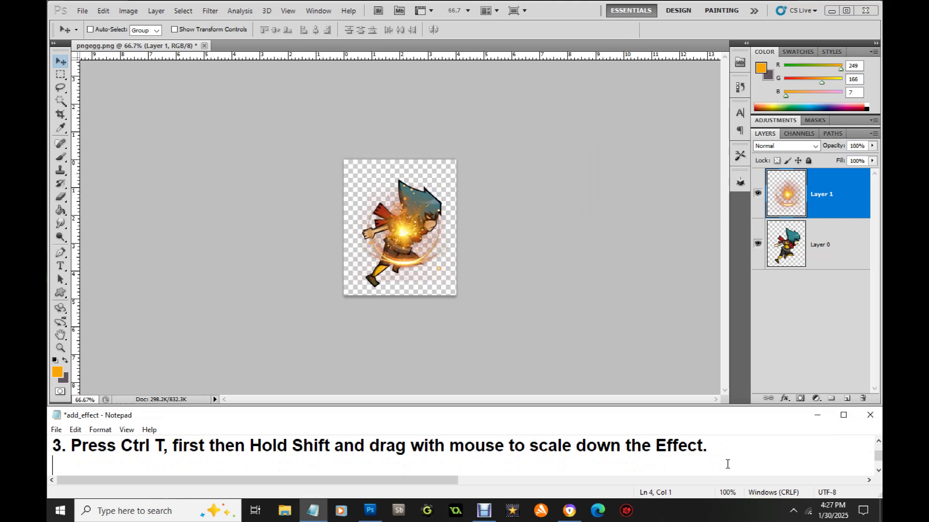
# Step: Write note 4 as "Okay, I want to make it fade in and circle around, we are going to start with using the Mask." and begin 5
pyautogui.write('4. Okay, I want to ')
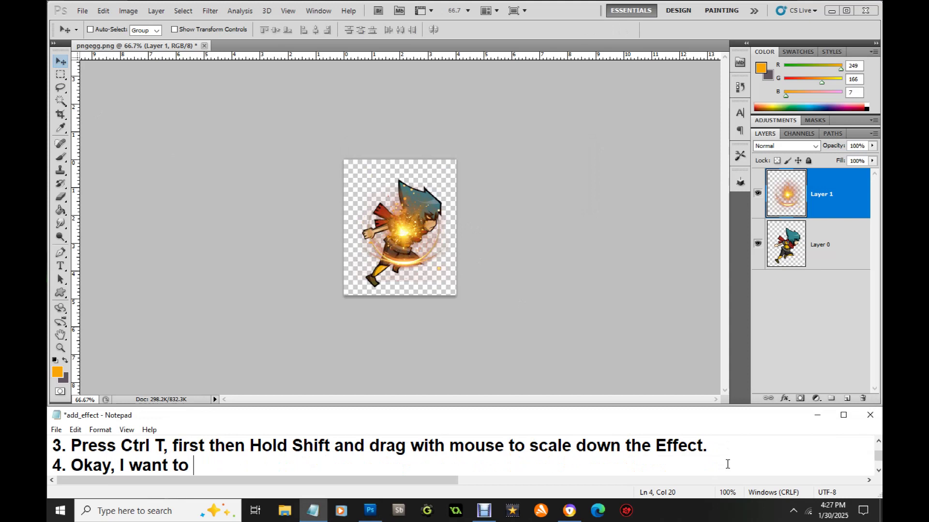
pyautogui.write('make')
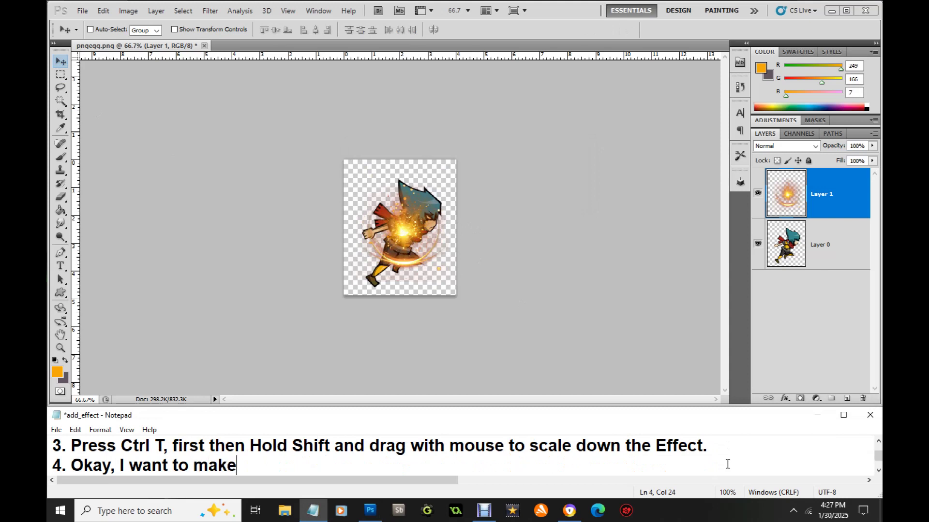
pyautogui.write(' it fad')
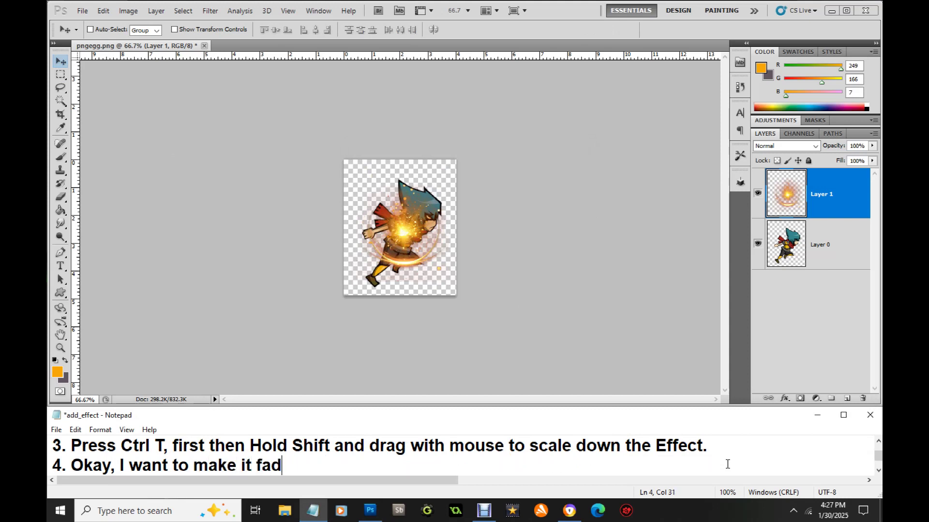
pyautogui.write('e in and ')
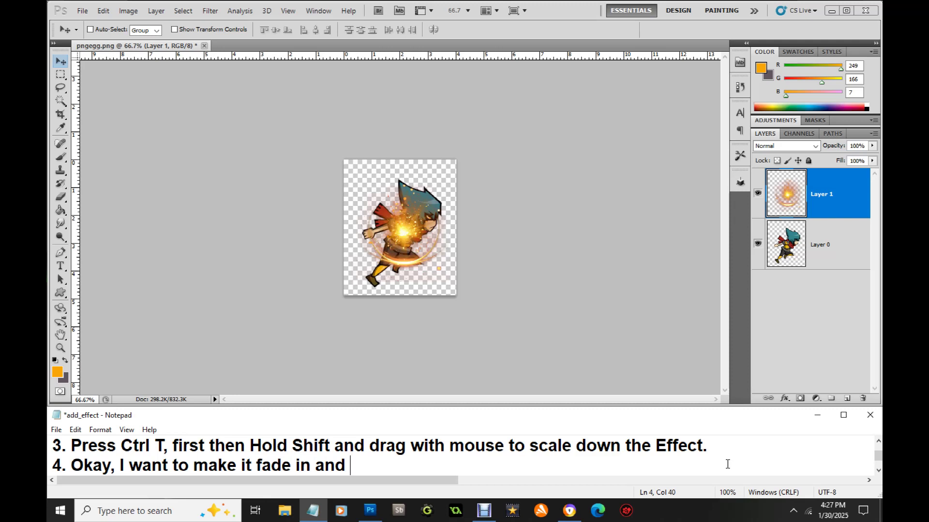
pyautogui.write('circle around')
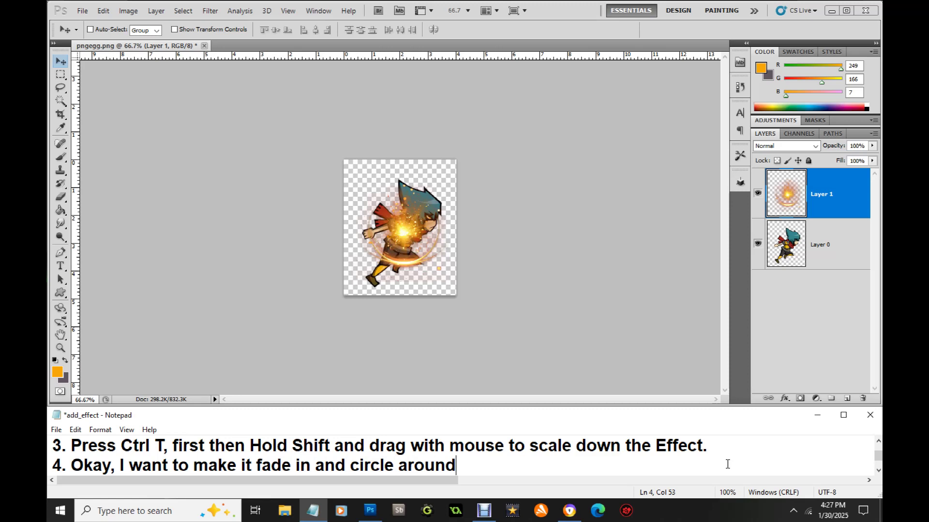
pyautogui.write(', we are goi')
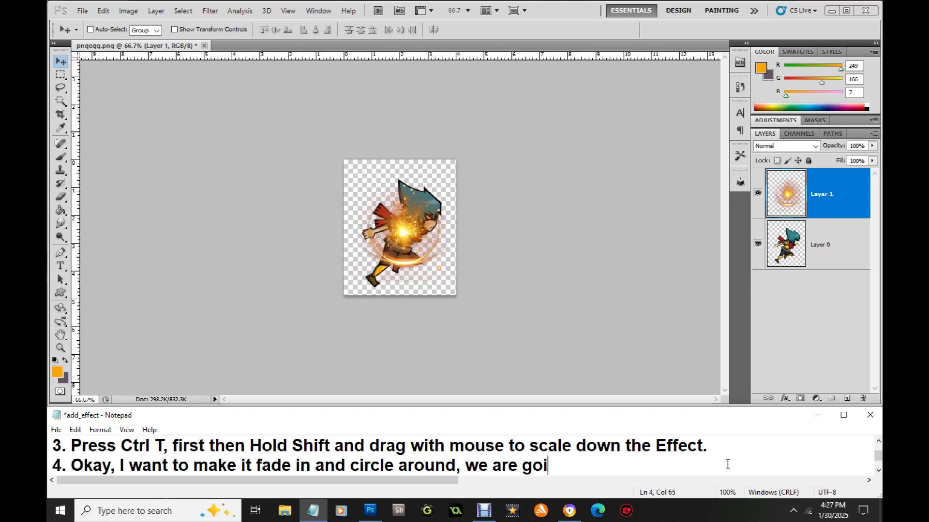
pyautogui.write('ng to start with u')
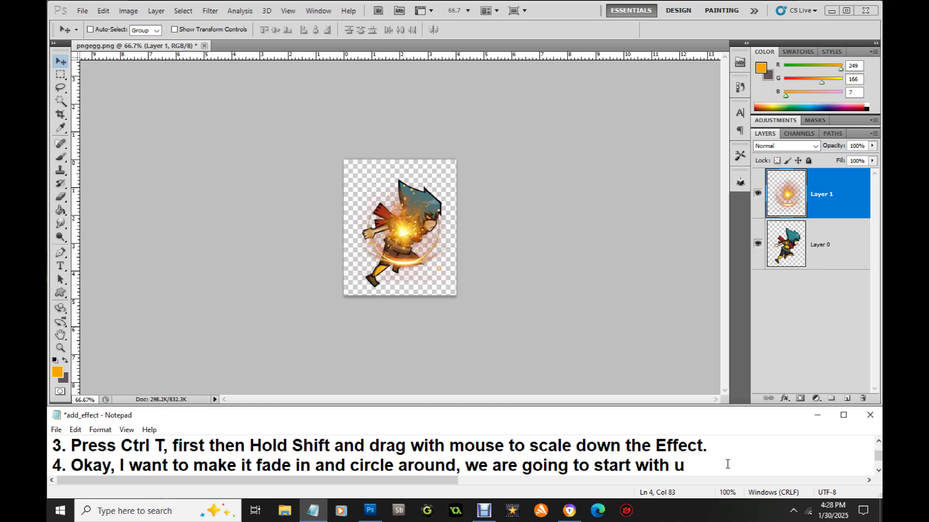
pyautogui.write('sing the Mask.')
pyautogui.press('Return')
pyautogui.write('5.')
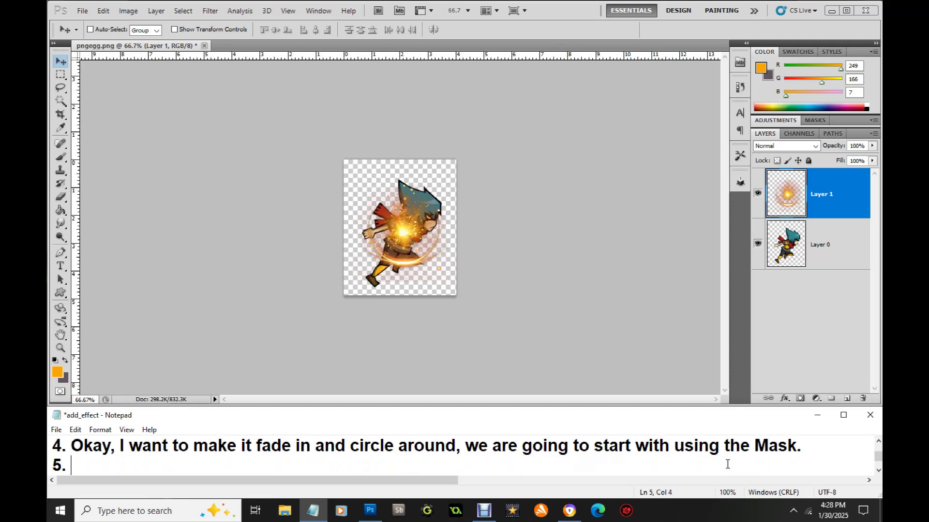
# Step: In Photoshop, add a layer mask to Layer 1, which holds the explosion effect
pyautogui.click(799, 398)
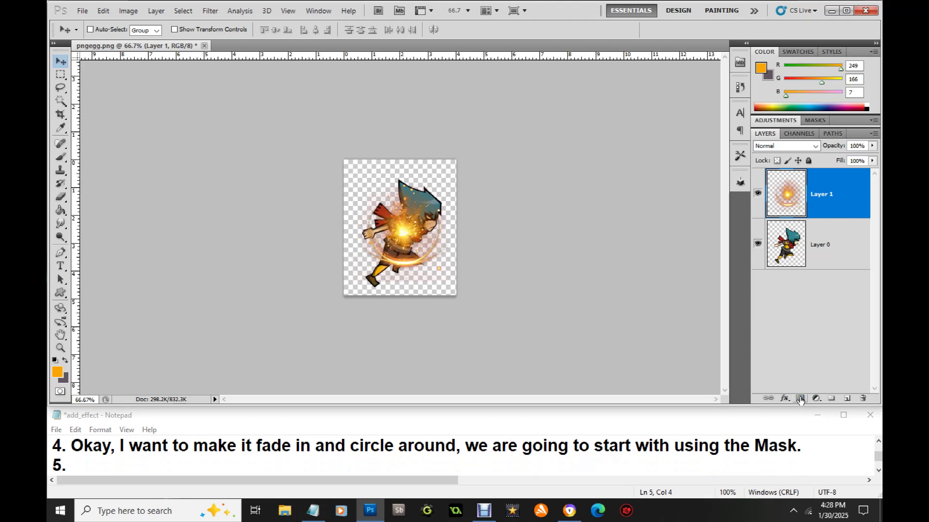
pyautogui.click(799, 398)
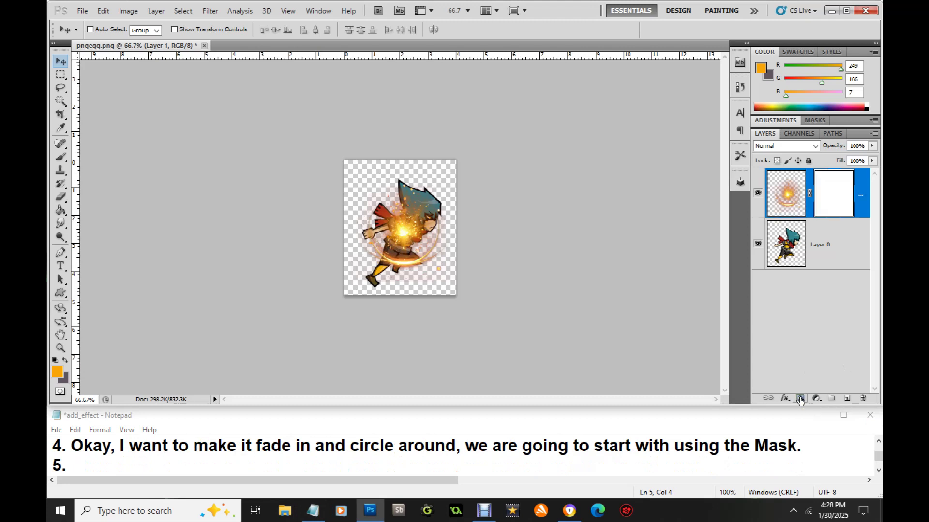
# Step: Begin the fifth instruction in the Notepad notes with "Add Layer Mask after the Icon FX,"
pyautogui.click(96, 463)
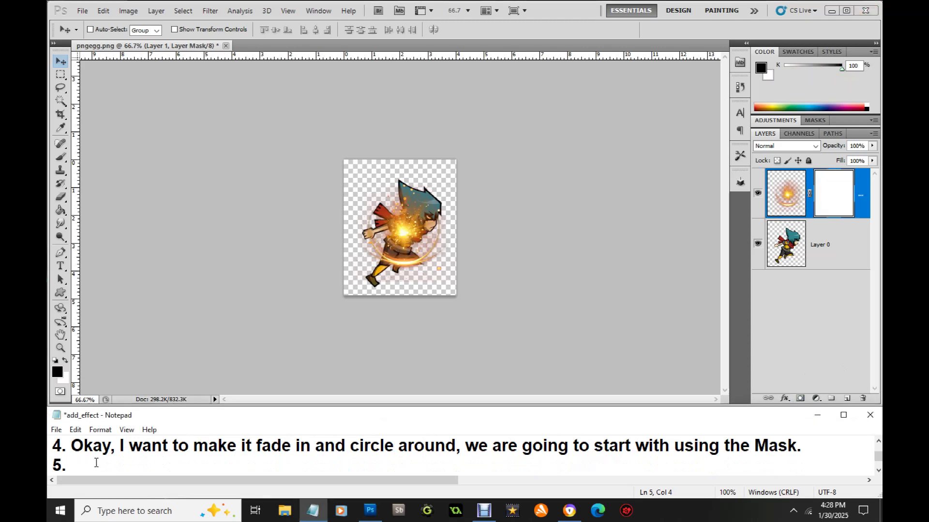
pyautogui.write('Add Layer')
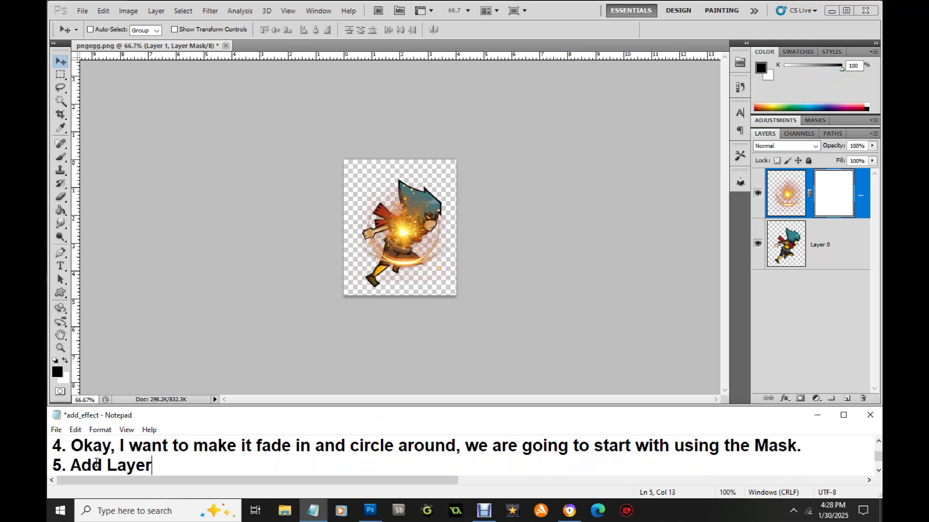
pyautogui.write(' Mask')
pyautogui.write('Ic')
pyautogui.press('BackSpace')
pyautogui.press('BackSpace')
pyautogui.write('afte')
pyautogui.write('er the Icon')
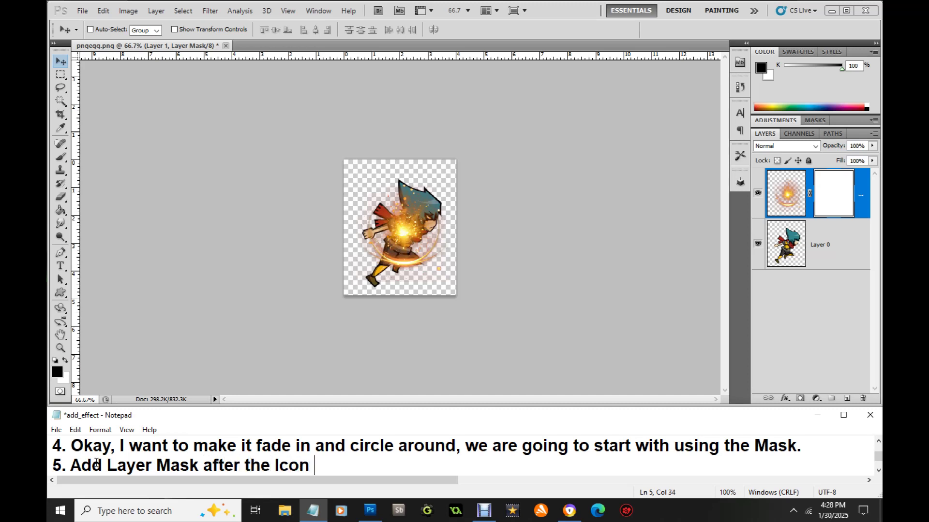
pyautogui.write(' FX pictur')
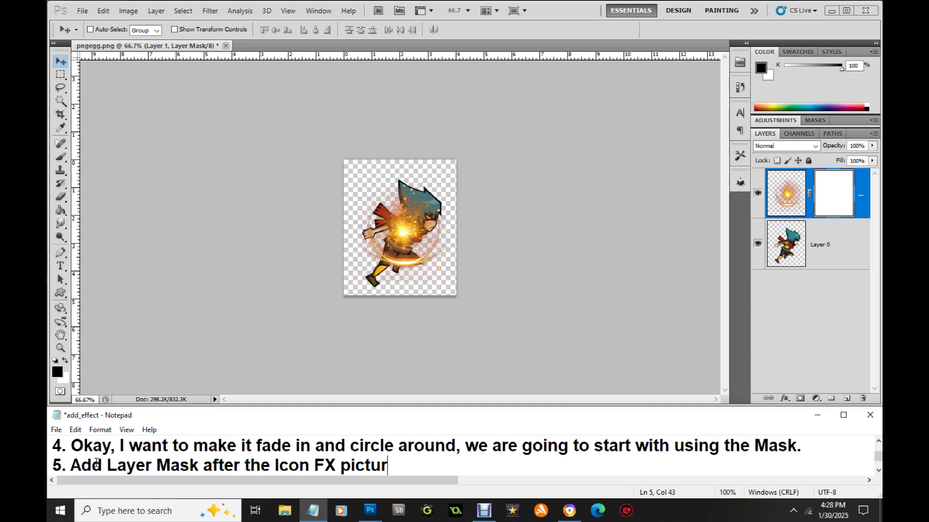
pyautogui.press('BackSpace')
pyautogui.press('BackSpace')
pyautogui.press('BackSpace')
pyautogui.press('BackSpace')
pyautogui.press('BackSpace')
pyautogui.press('BackSpace')
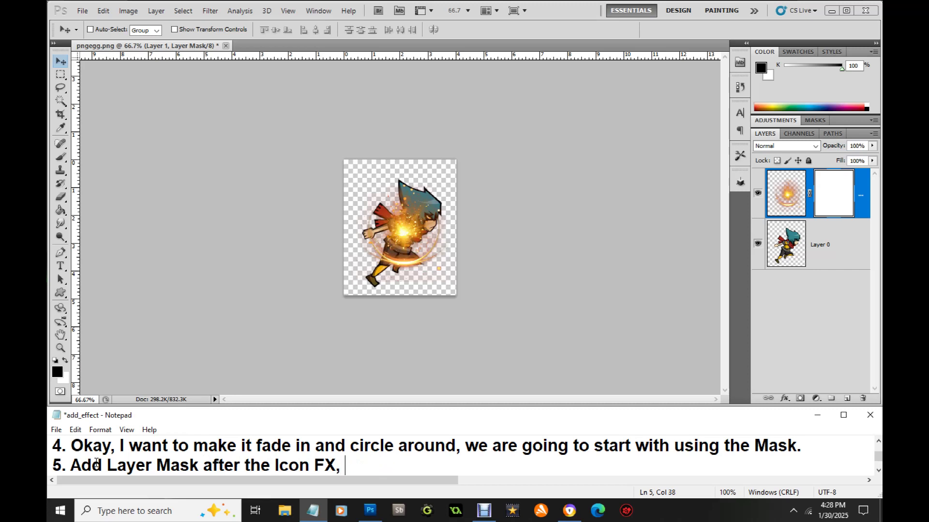
# Step: Complete the fifth instruction with "picture with a circle in the box, click at the bottom of the layer area."
pyautogui.write('picture with a circle')
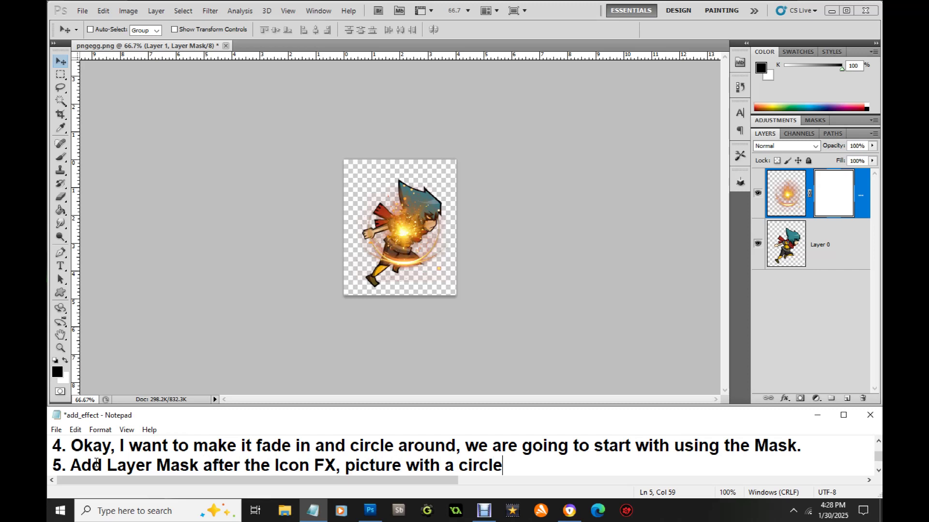
pyautogui.write(' in the box')
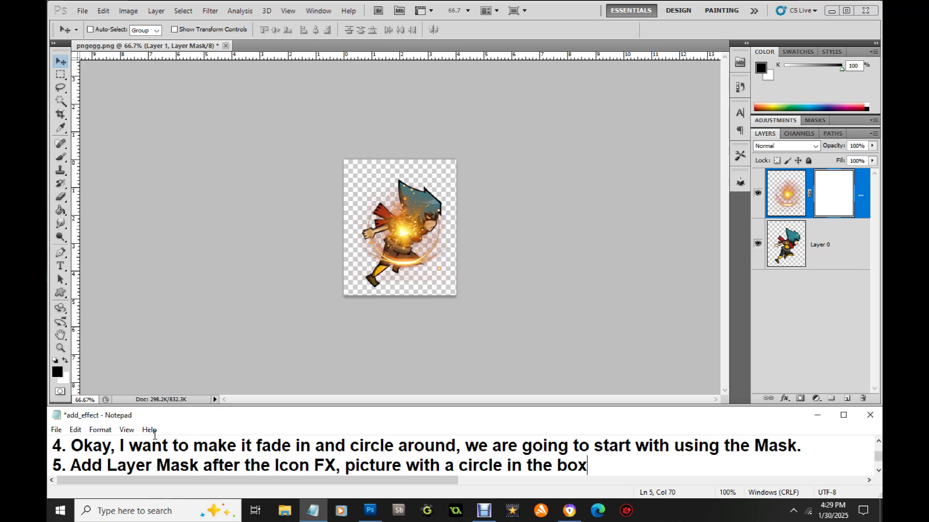
pyautogui.write(', click')
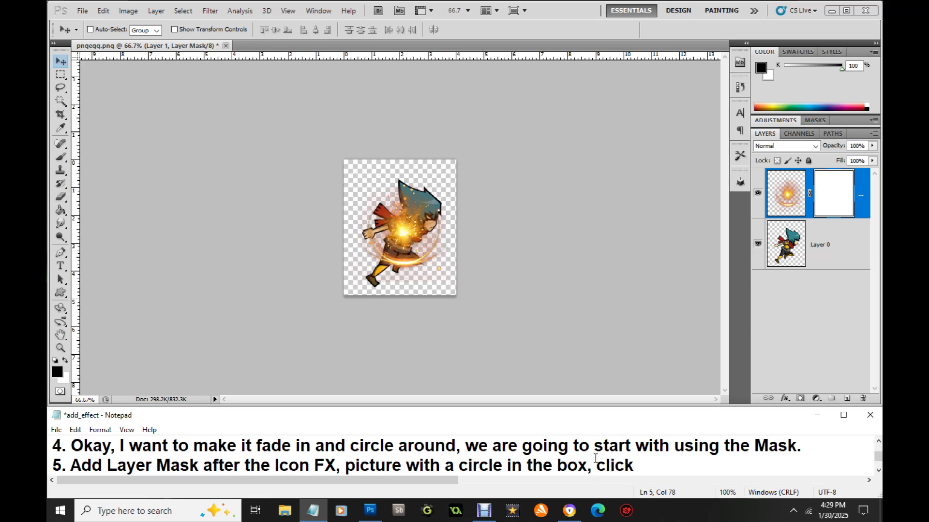
pyautogui.write(' at the bottom of th')
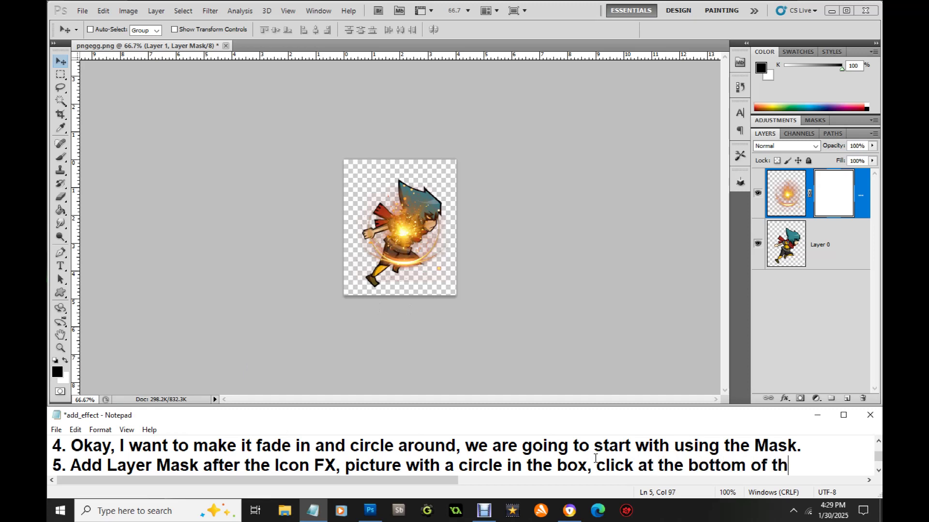
pyautogui.write('e layer')
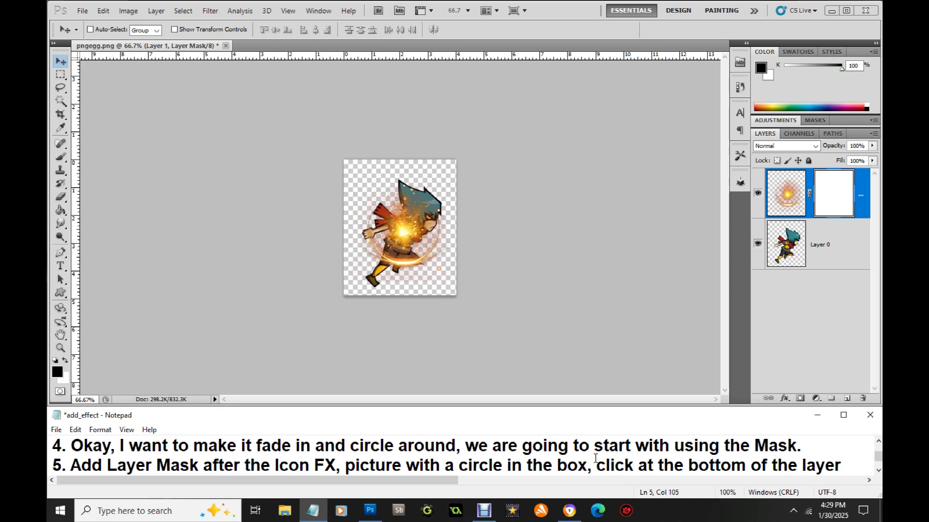
pyautogui.write(' area.')
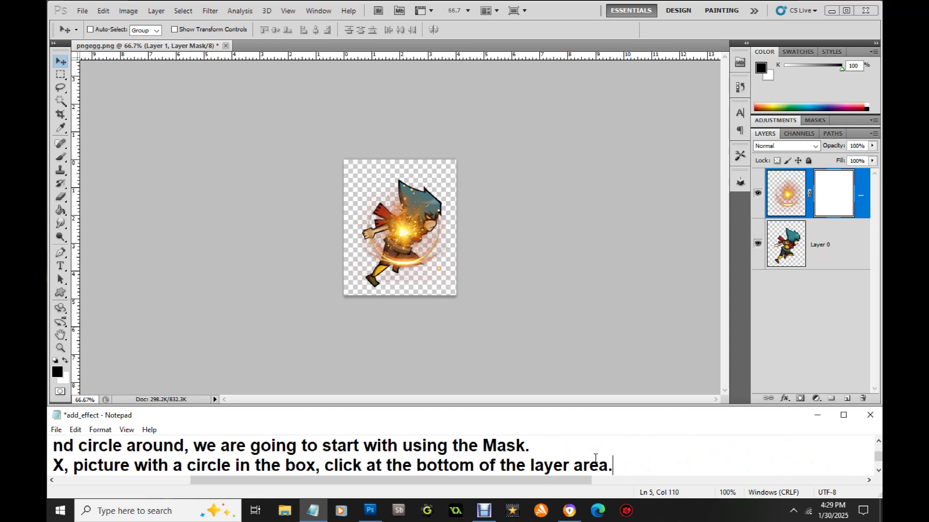
# Step: In Photoshop, target the mask of Layer 1 and enlarge the Brush tool to 125 px
pyautogui.click(839, 201)
pyautogui.click(60, 157)
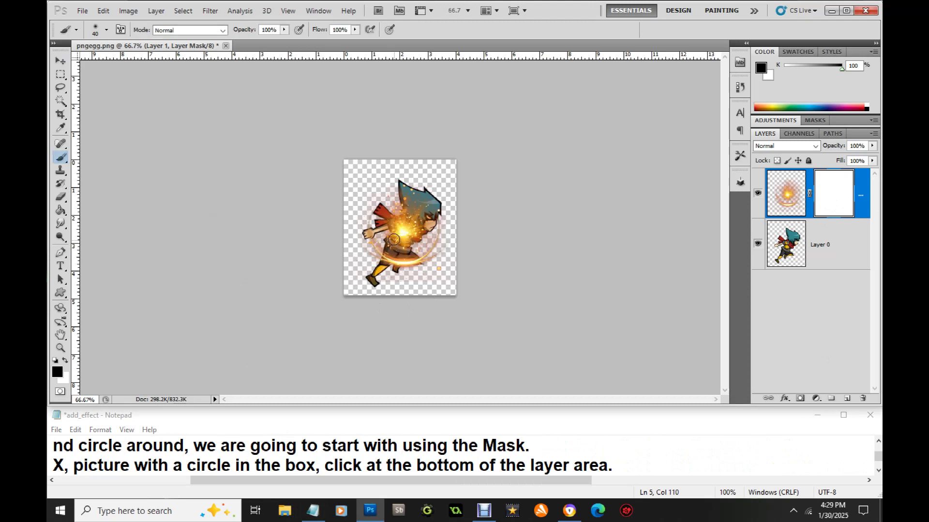
pyautogui.press(']')
pyautogui.press(']')
pyautogui.press(']')
# Step: Start a sixth instruction in the Notepad notes reading "6. Click on Brush, use bracket"
pyautogui.click(620, 466)
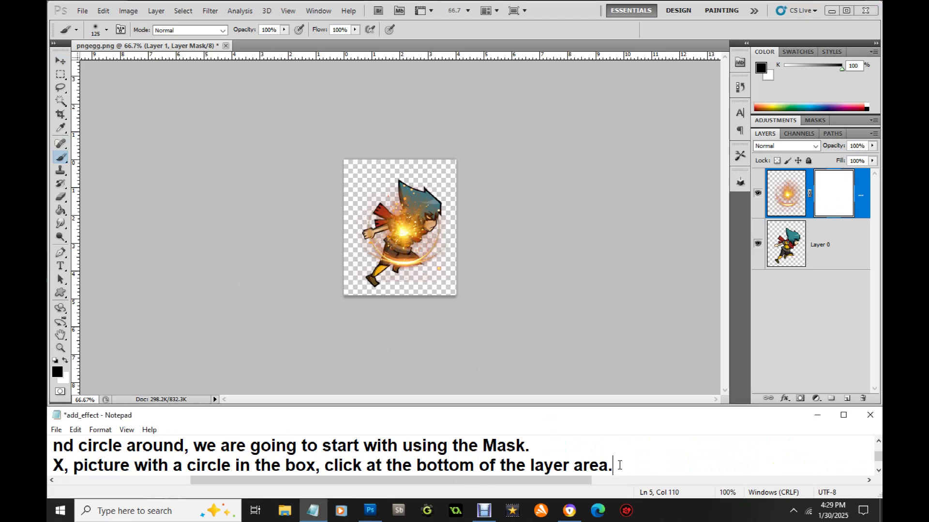
pyautogui.press('Return')
pyautogui.write('6. Click on Brush')
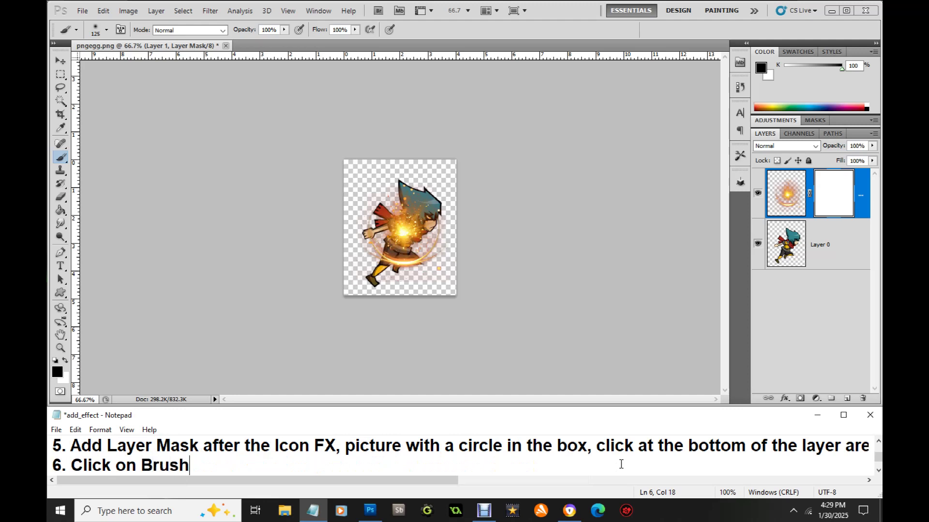
pyautogui.write(', use [ and')
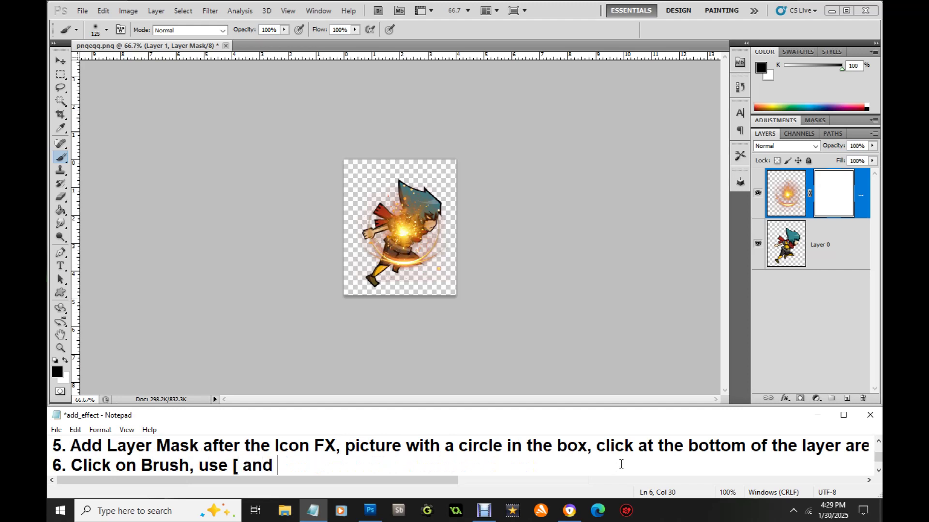
pyautogui.press('BackSpace')
pyautogui.press('BackSpace')
pyautogui.press('BackSpace')
pyautogui.press('BackSpace')
pyautogui.press('BackSpace')
pyautogui.write('b')
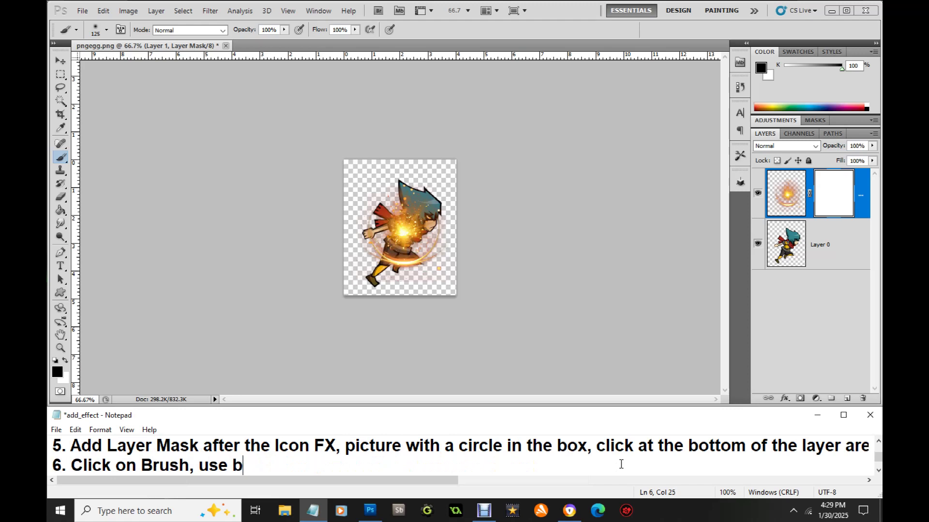
pyautogui.write('racket')
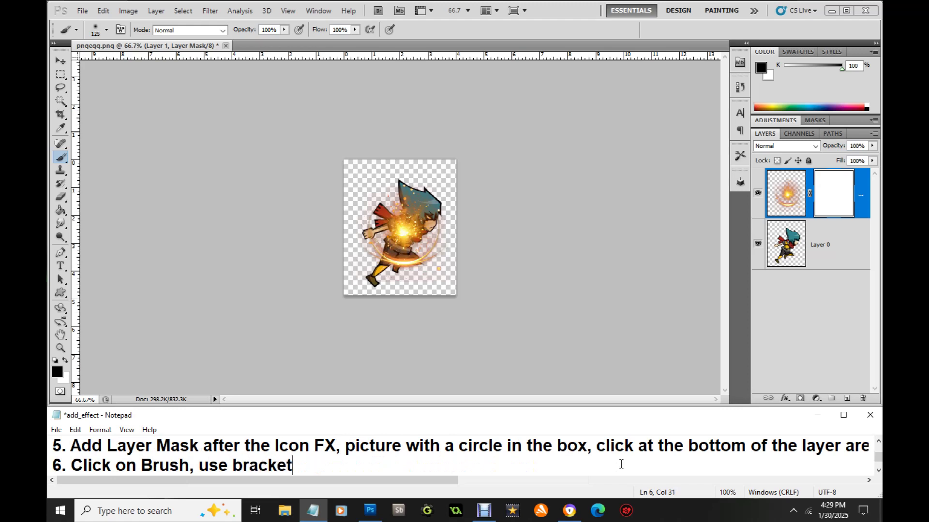
# Step: Finish the sixth instruction with "keyboard buttons to in large or make smaller for the brush icon."
pyautogui.write(' to')
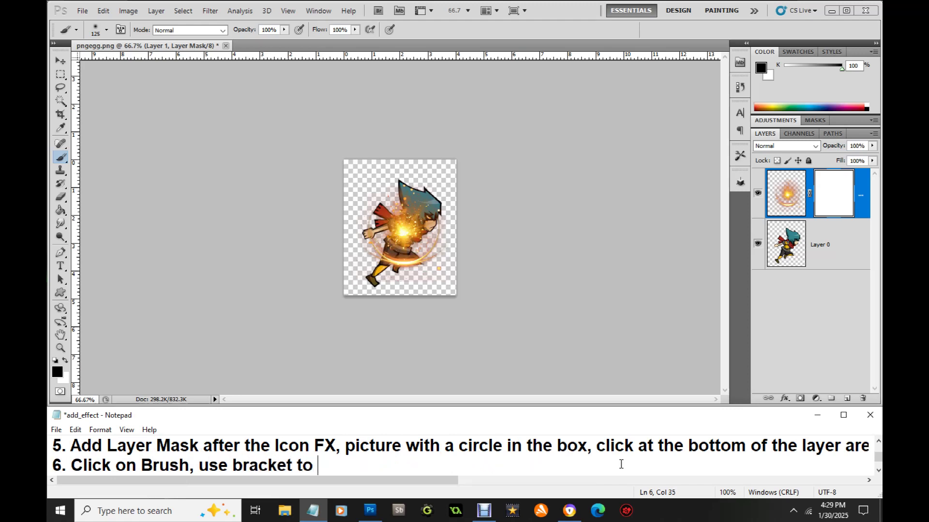
pyautogui.press('BackSpace')
pyautogui.press('BackSpace')
pyautogui.write('buttons')
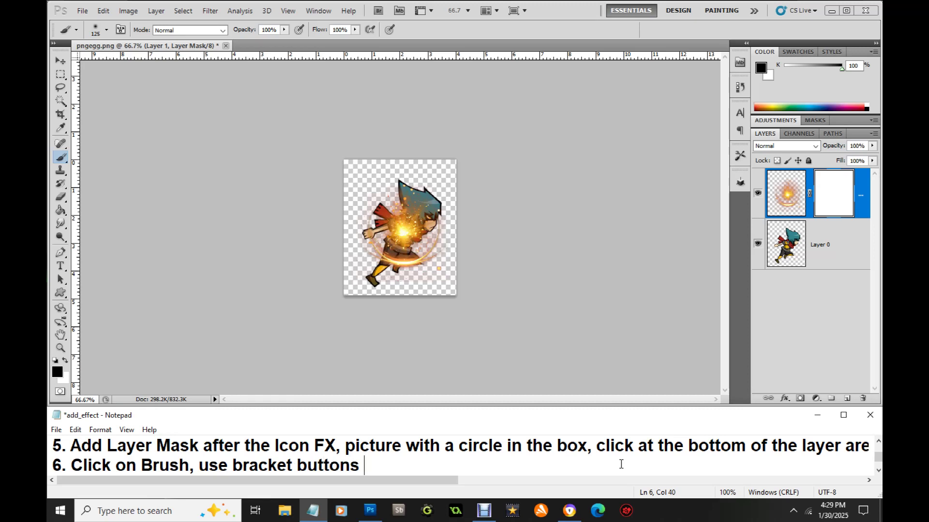
pyautogui.press('BackSpace')
pyautogui.press('BackSpace')
pyautogui.press('BackSpace')
pyautogui.press('BackSpace')
pyautogui.press('BackSpace')
pyautogui.press('BackSpace')
pyautogui.press('BackSpace')
pyautogui.write('keyboar')
pyautogui.press('BackSpace')
pyautogui.press('BackSpace')
pyautogui.press('BackSpace')
pyautogui.write('oard buttons to in')
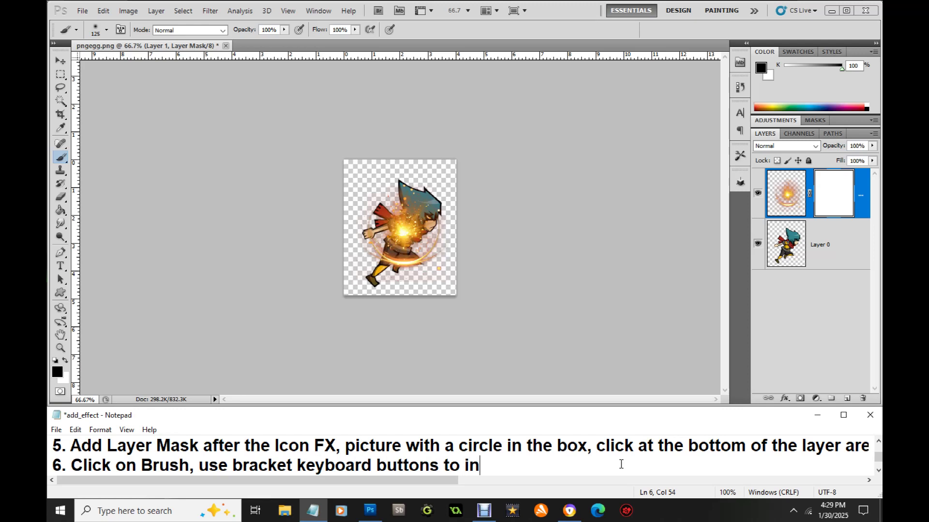
pyautogui.write(' large or make smaller for the brush icon')
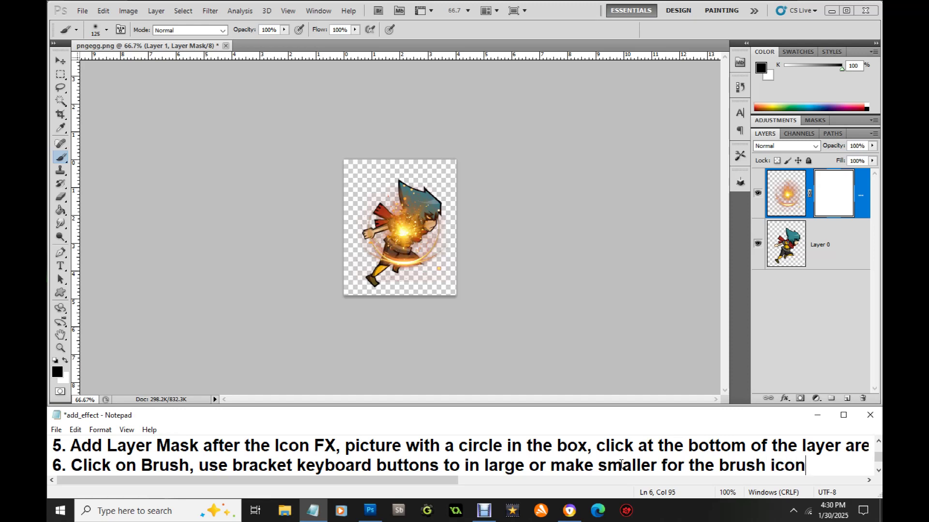
pyautogui.write('.')
# Step: In Photoshop, paint black on the Layer 1 mask with a 175 px brush to hide the effect over the character's torso and head
pyautogui.click(396, 242)
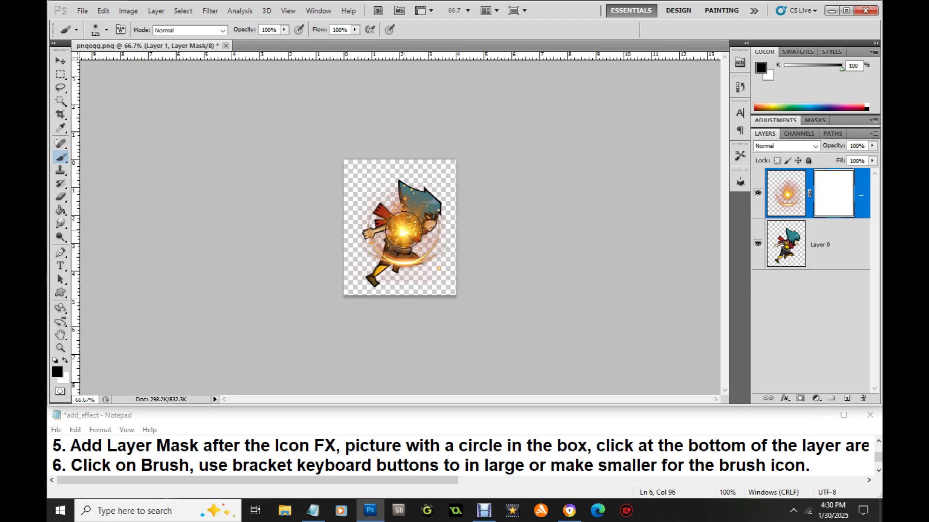
pyautogui.press('[')
pyautogui.press(']')
pyautogui.click(406, 228)
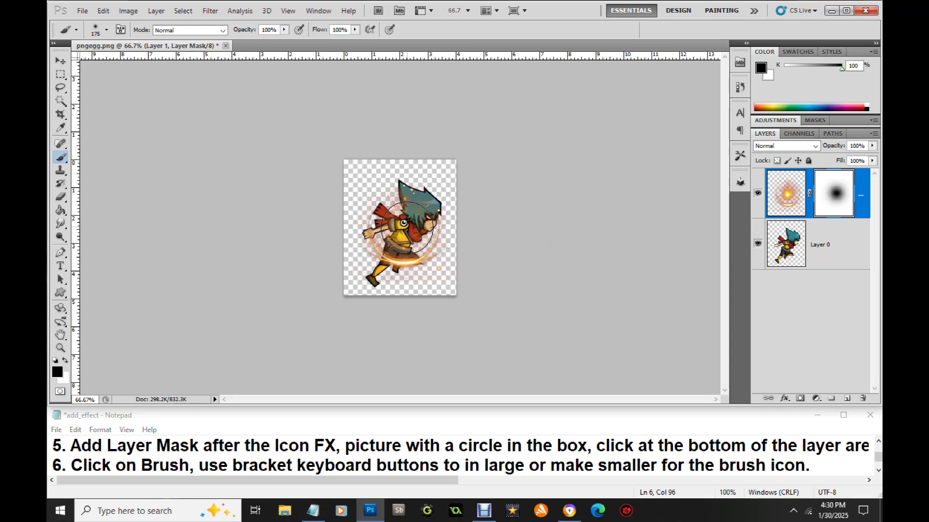
pyautogui.moveTo(403, 223)
pyautogui.mouseDown()
pyautogui.moveTo(398, 242)
pyautogui.moveTo(405, 190)
pyautogui.mouseUp()
# Step: Reduce the brush to 90 px and mask out the remnants of the effect beneath the glowing ring
pyautogui.press('[')
pyautogui.press('[')
pyautogui.press('[')
pyautogui.press('[')
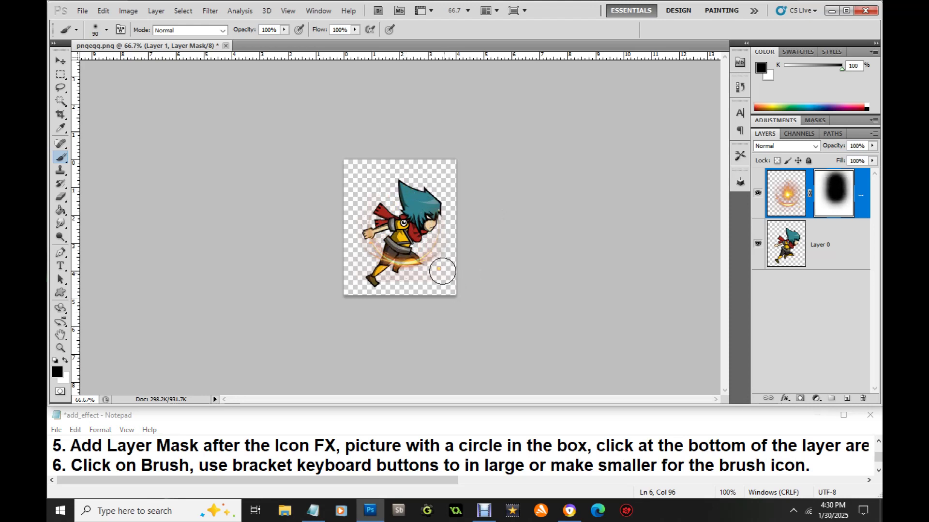
pyautogui.moveTo(427, 279)
pyautogui.mouseDown()
pyautogui.moveTo(392, 282)
pyautogui.moveTo(404, 283)
pyautogui.mouseUp()
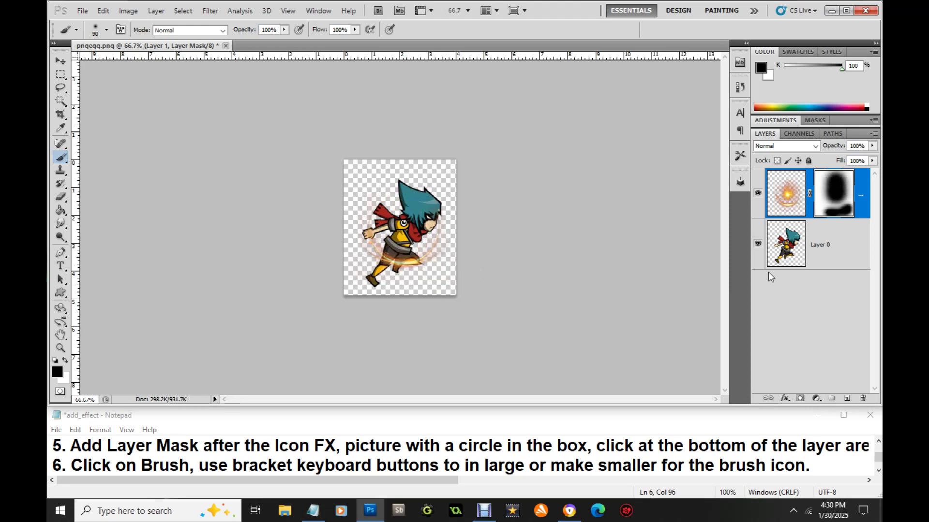
# Step: Add a new empty layer and move it beneath Layer 0 at the bottom of the layer stack
pyautogui.click(818, 260)
pyautogui.click(847, 398)
pyautogui.moveTo(829, 257); pyautogui.dragTo(832, 321)
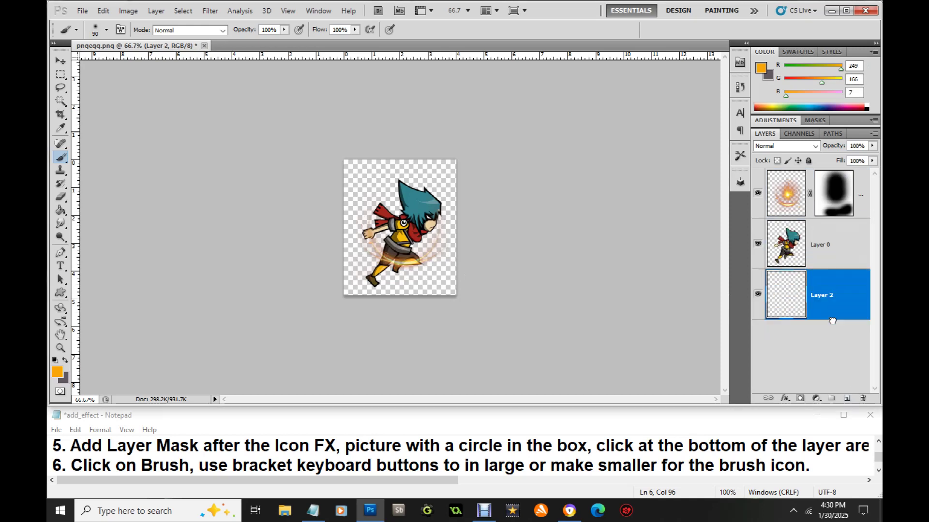
# Step: Set the foreground colour to bright green (R 11, G 215, B 16) and fill Layer 2 with it using the Paint Bucket
pyautogui.click(58, 374)
pyautogui.moveTo(681, 271); pyautogui.dragTo(681, 245)
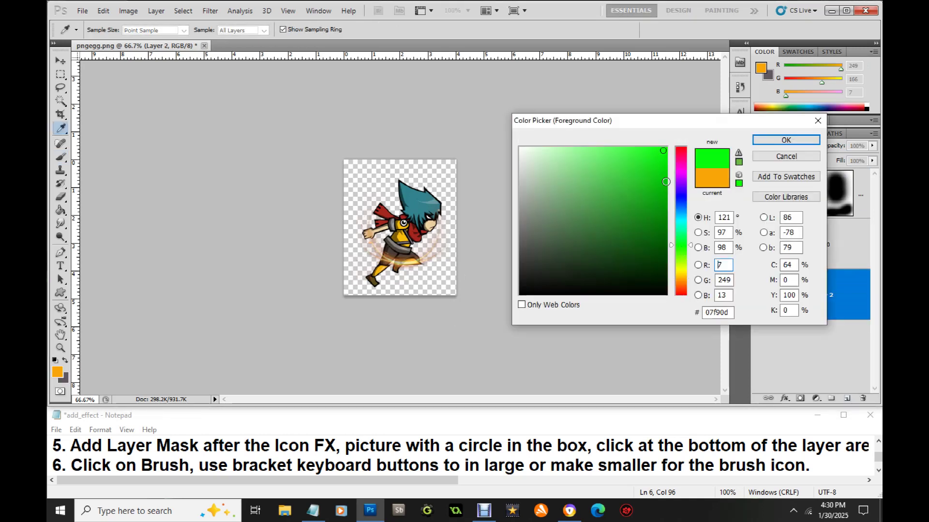
pyautogui.click(755, 142)
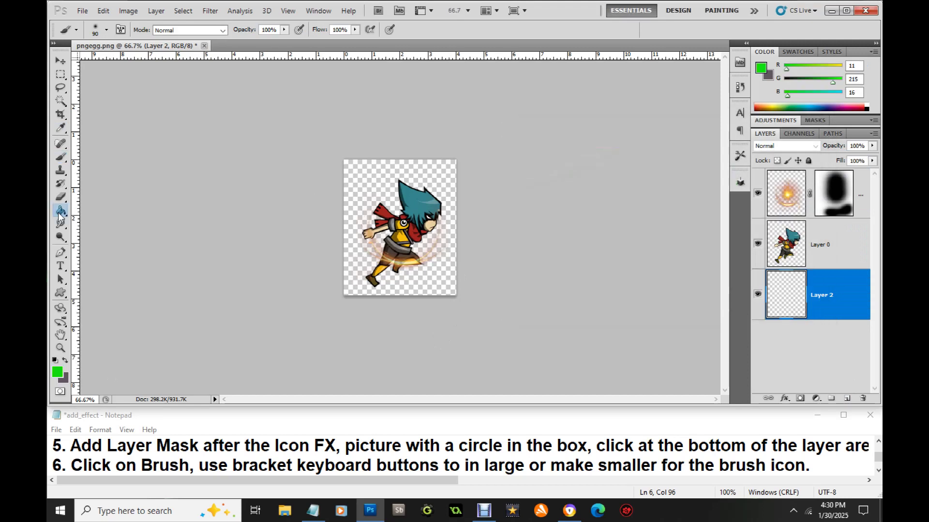
pyautogui.press('g')
pyautogui.click(367, 185)
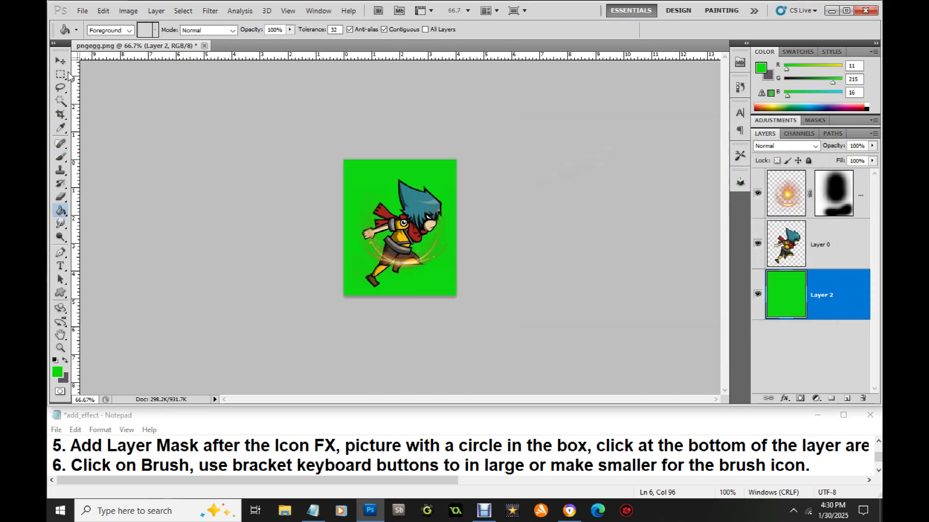
pyautogui.click(61, 61)
pyautogui.click(61, 348)
pyautogui.click(388, 250)
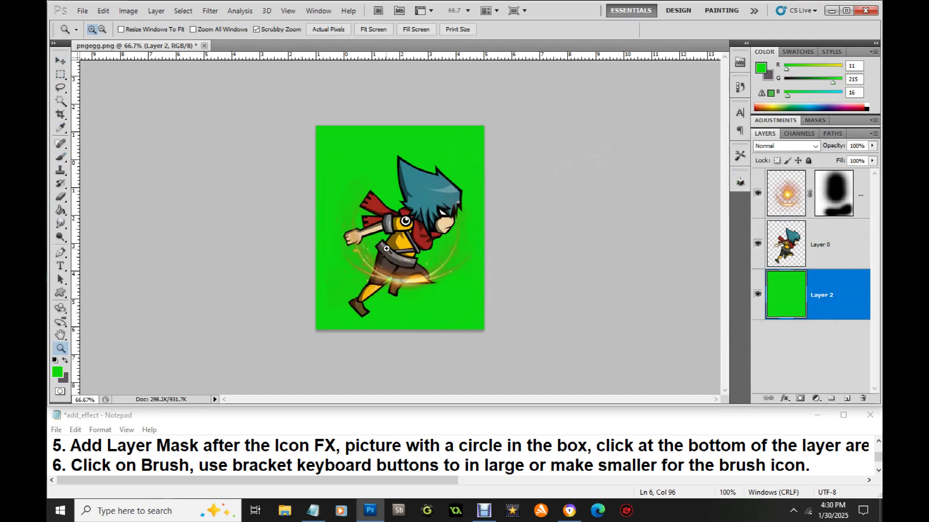
# Step: In Notepad, append "Create a solid green background, so you can see the Effect" to the sixth instruction
pyautogui.click(822, 467)
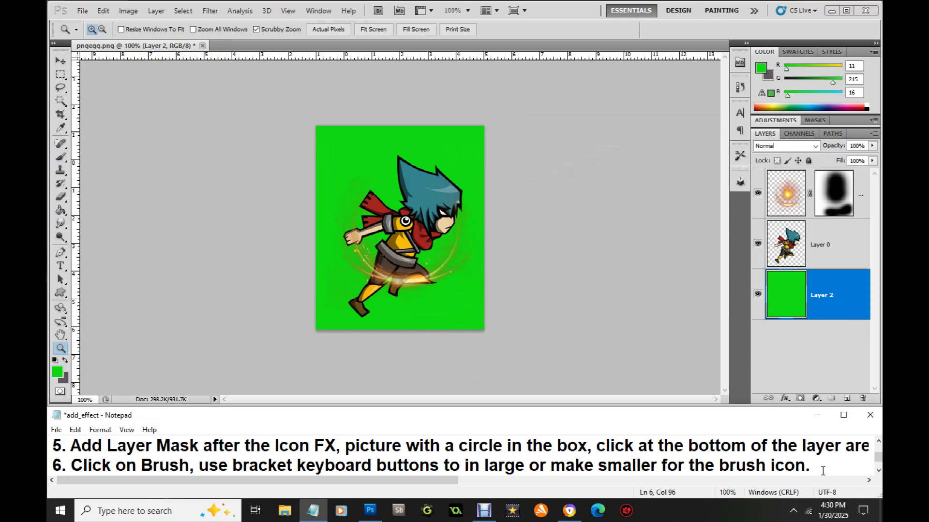
pyautogui.write('Creat a')
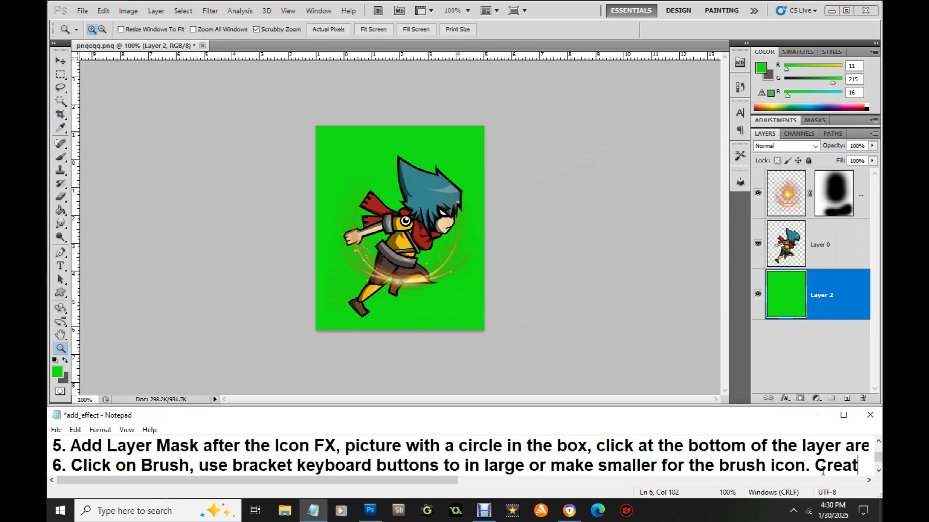
pyautogui.press('BackSpace')
pyautogui.press('BackSpace')
pyautogui.press('BackSpace')
pyautogui.write('e a ')
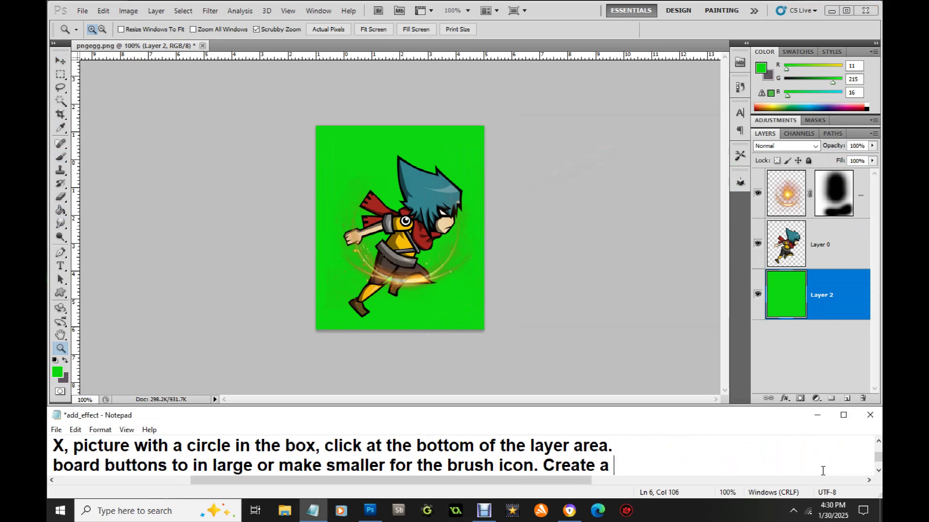
pyautogui.write('solid ')
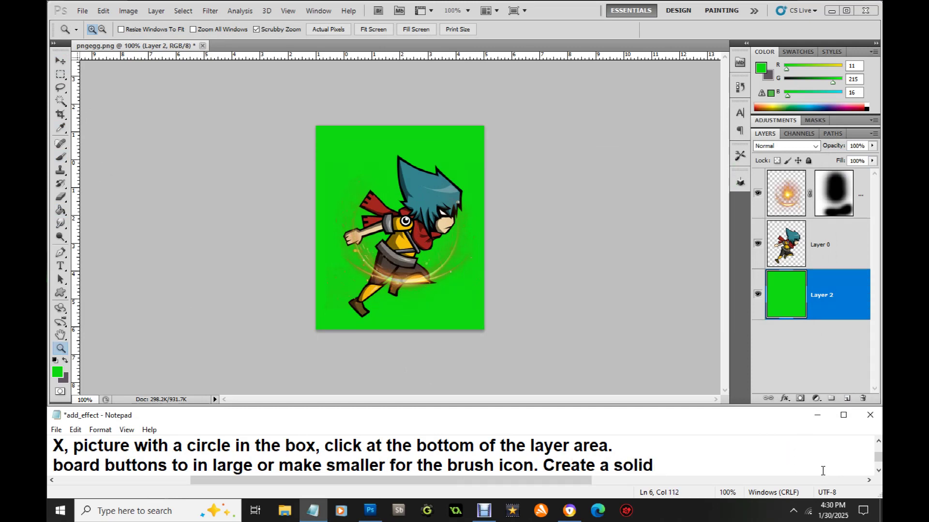
pyautogui.write('green back')
pyautogui.press('BackSpace')
pyautogui.write('g')
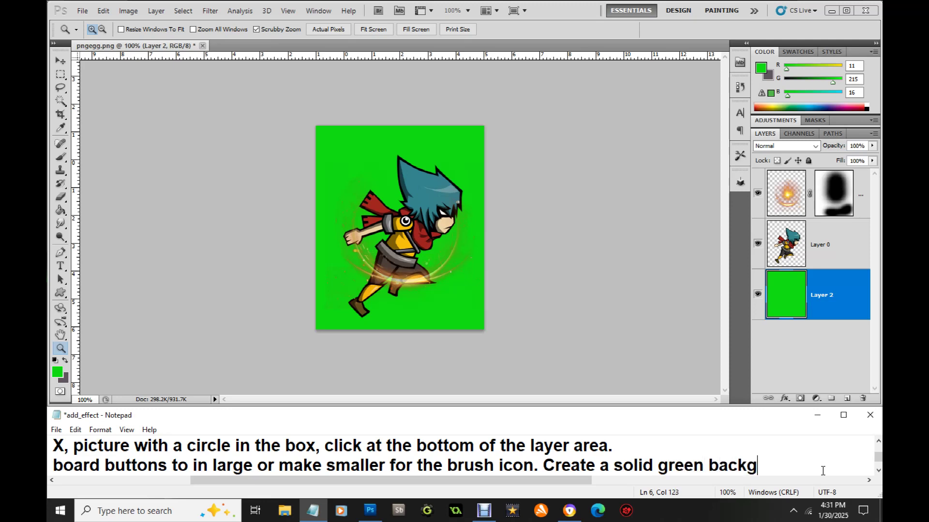
pyautogui.write('round, so you c')
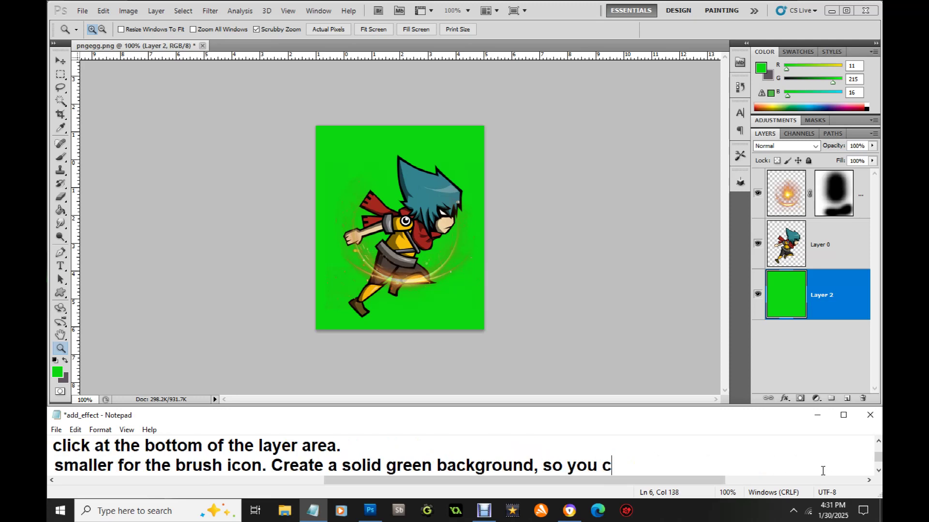
pyautogui.write('an see')
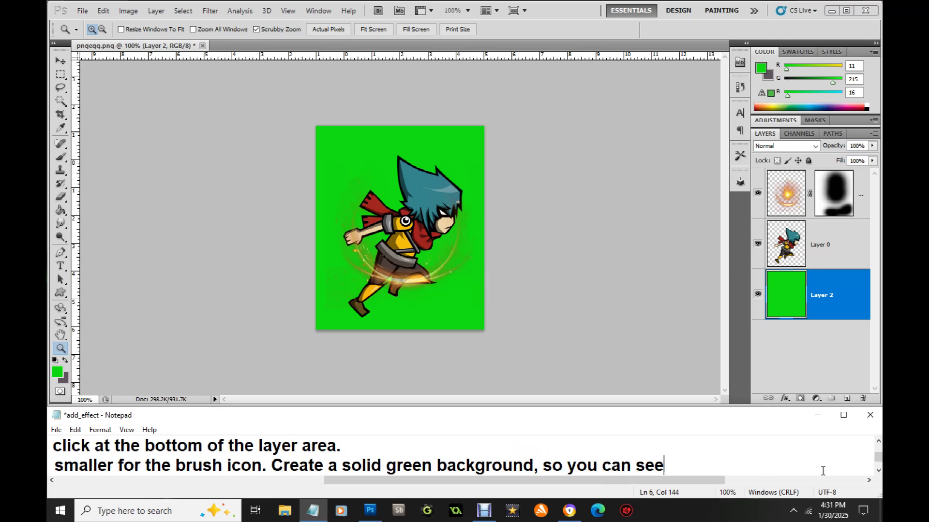
pyautogui.write(' the Effect')
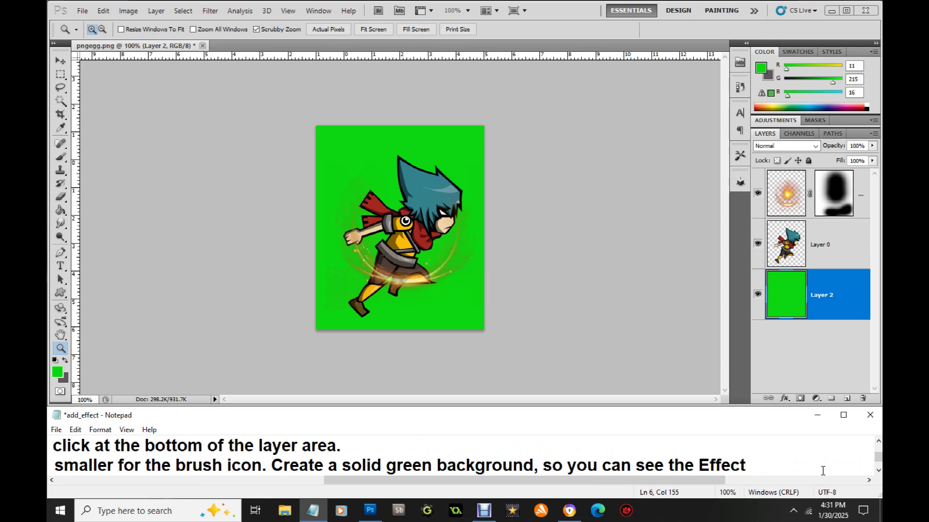
# Step: Continue the sixth instruction with ", or something bright as a background"
pyautogui.write(', or')
pyautogui.write('something w')
pyautogui.write('i')
pyautogui.press('BackSpace')
pyautogui.press('BackSpace')
pyautogui.write('b')
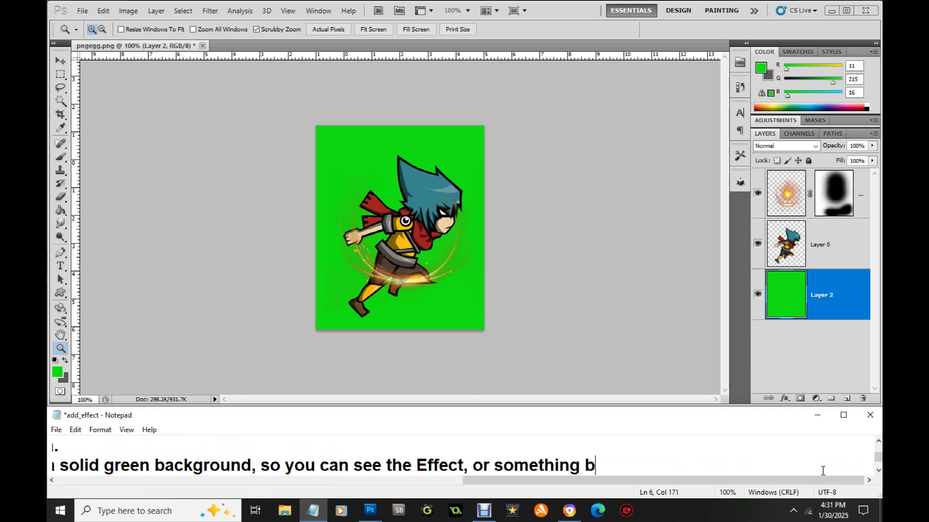
pyautogui.write('right as')
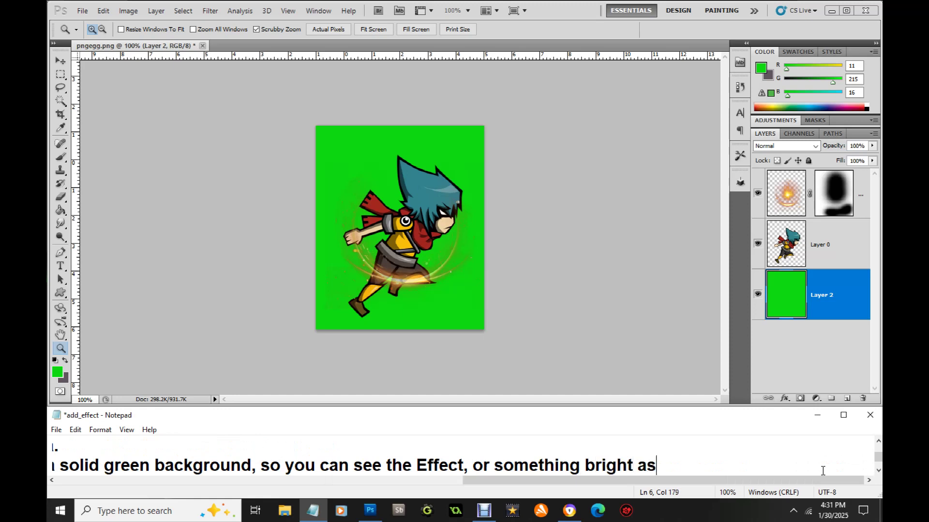
pyautogui.write(' a background')
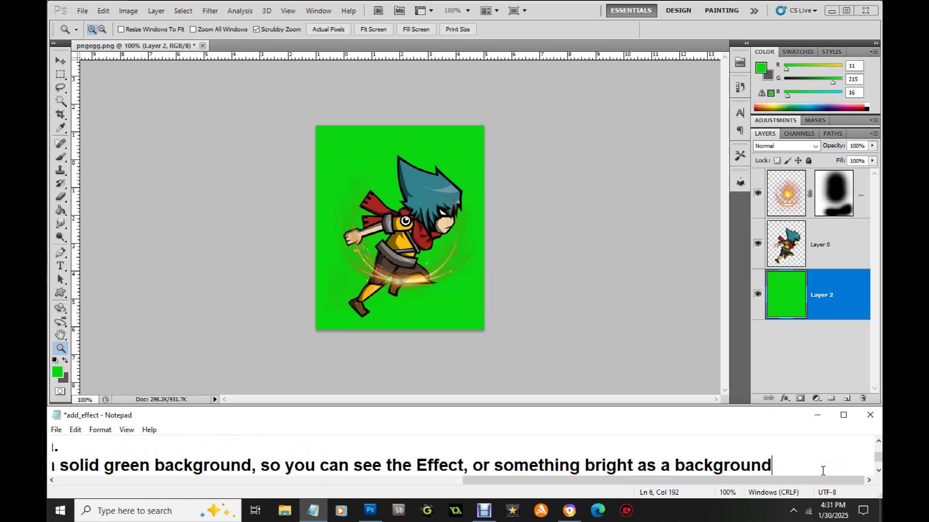
# Step: Finish the sixth instruction with ", and get rid of the effect you do not want for the beginning."
pyautogui.write(', and ge')
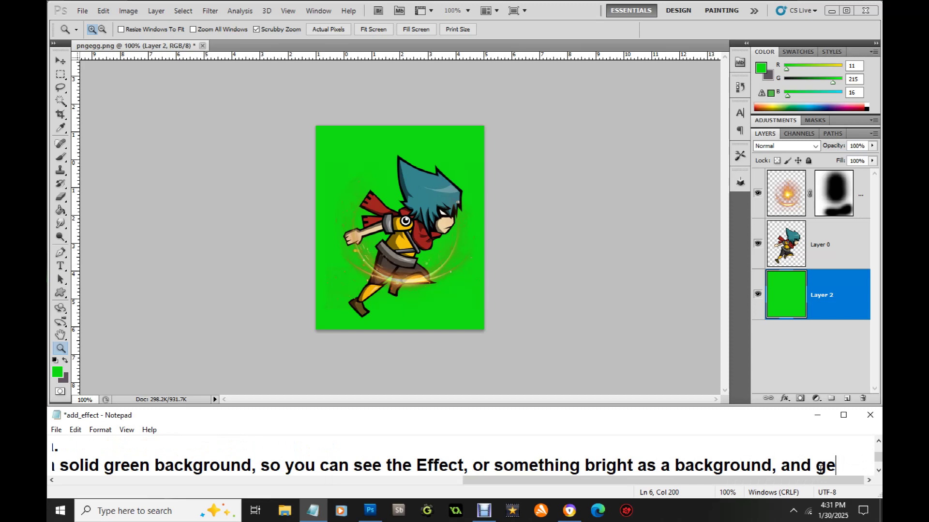
pyautogui.write('t rid of ')
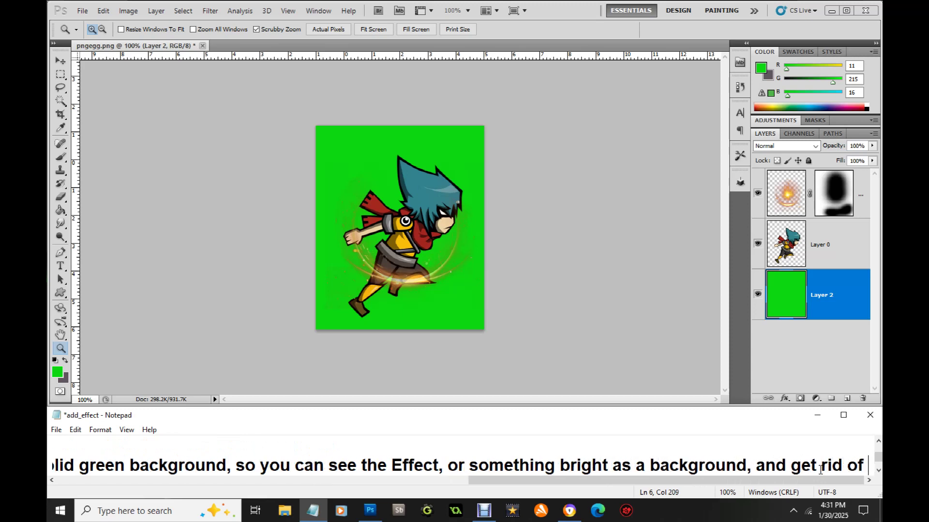
pyautogui.write('the effect ')
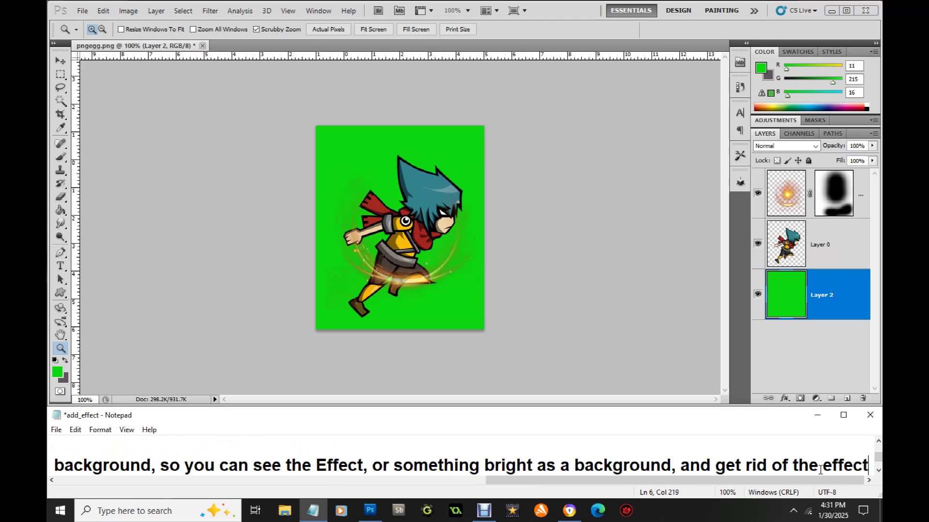
pyautogui.write('you do')
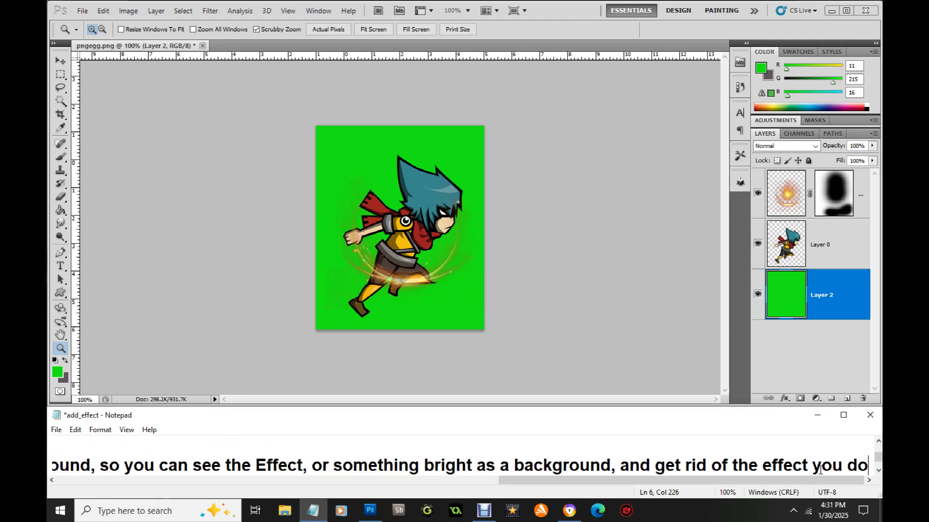
pyautogui.write(' not want ')
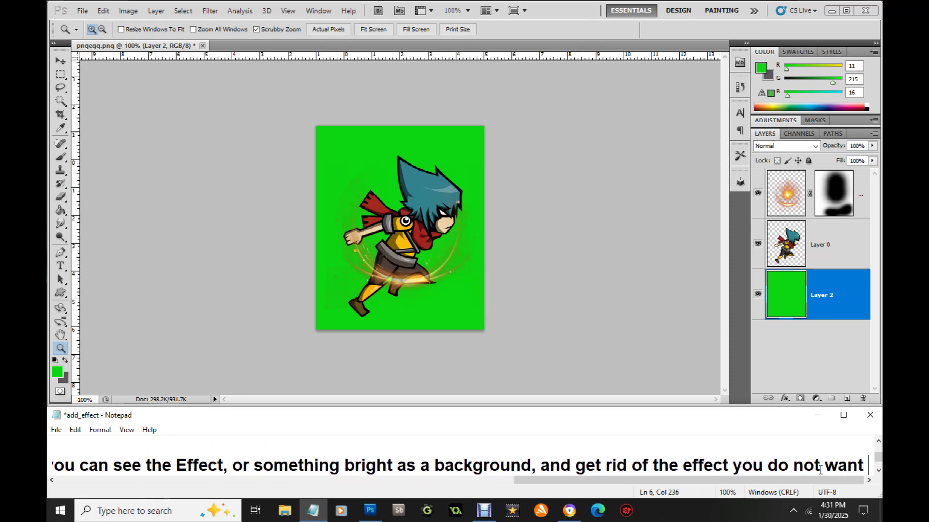
pyautogui.write('at')
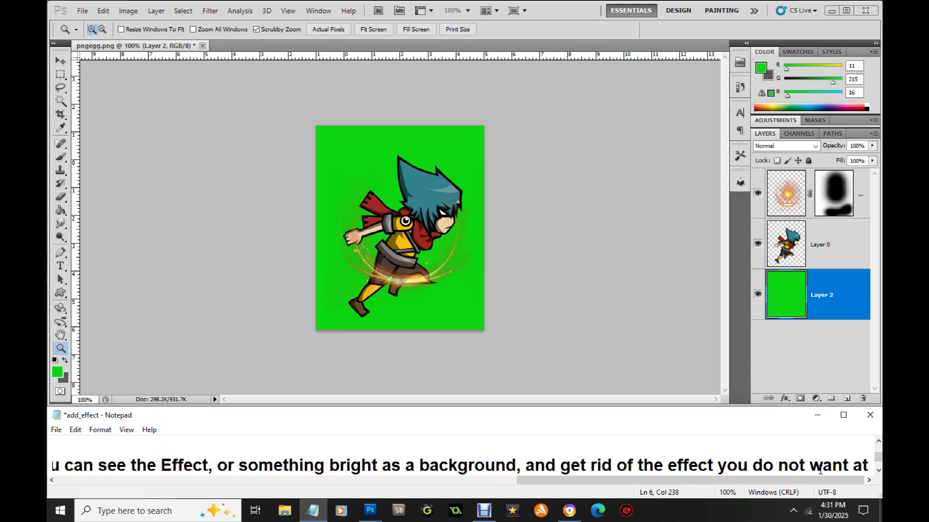
pyautogui.press('BackSpace')
pyautogui.press('BackSpace')
pyautogui.write('for the')
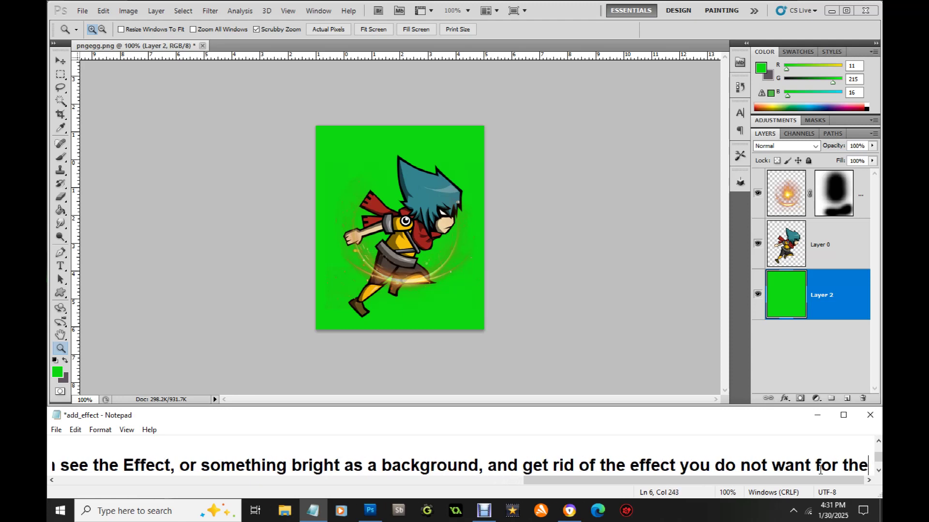
pyautogui.write(' beginning')
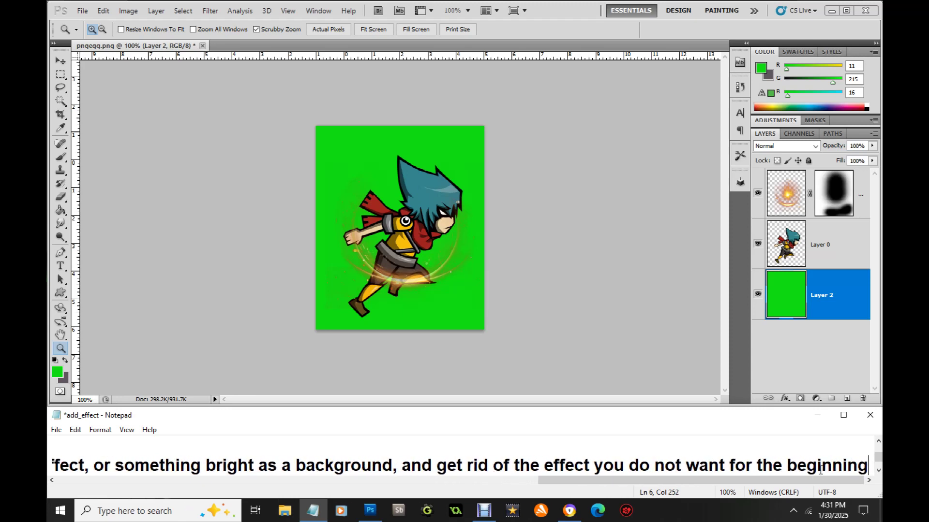
pyautogui.write('.')
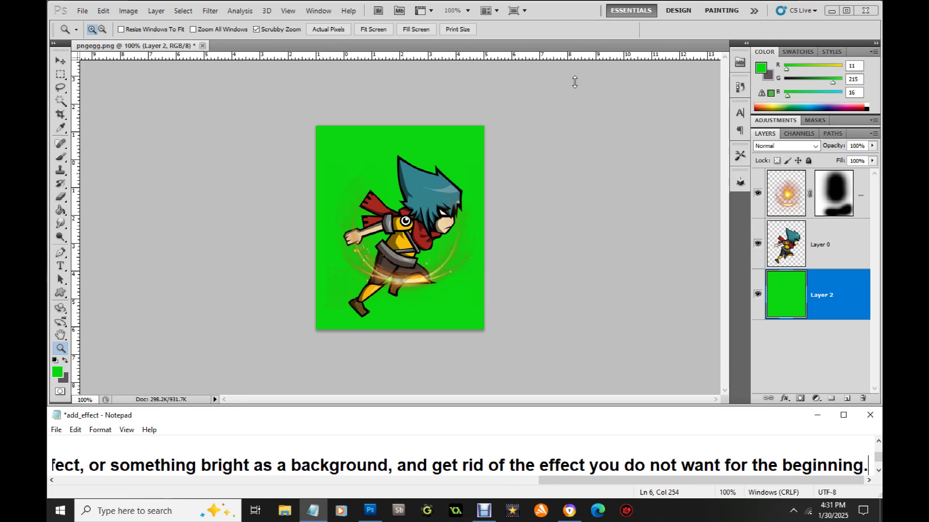
# Step: In Photoshop, paint black on the Layer 1 mask with the 90 px brush to hide stray glow outside the ring
pyautogui.click(60, 156)
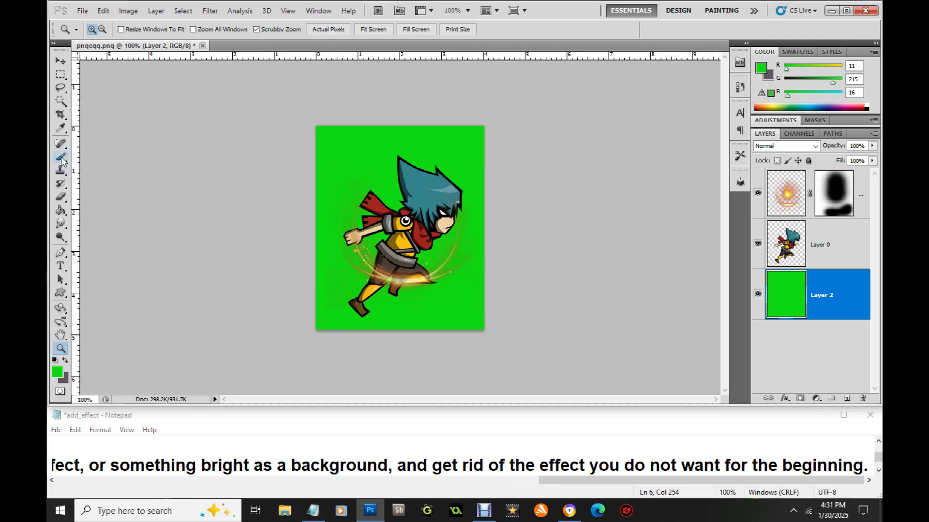
pyautogui.click(61, 156)
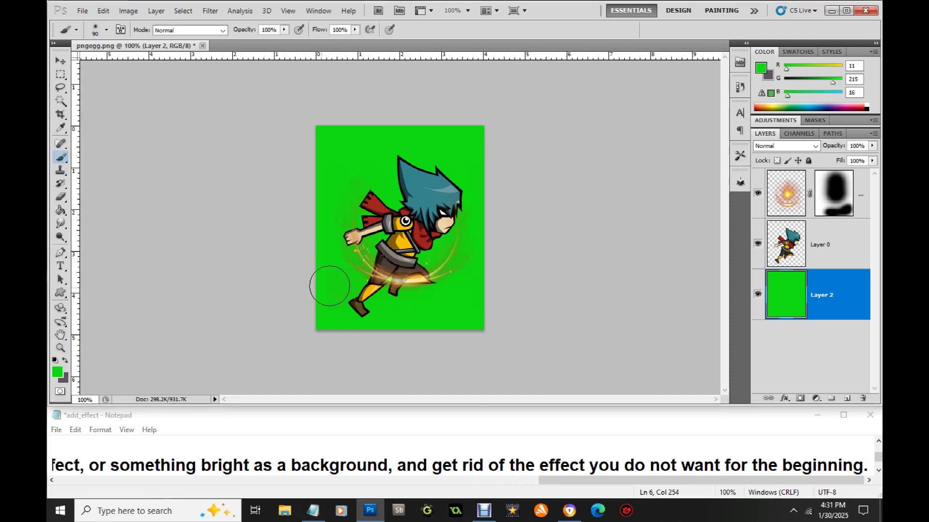
pyautogui.click(837, 206)
pyautogui.press('d')
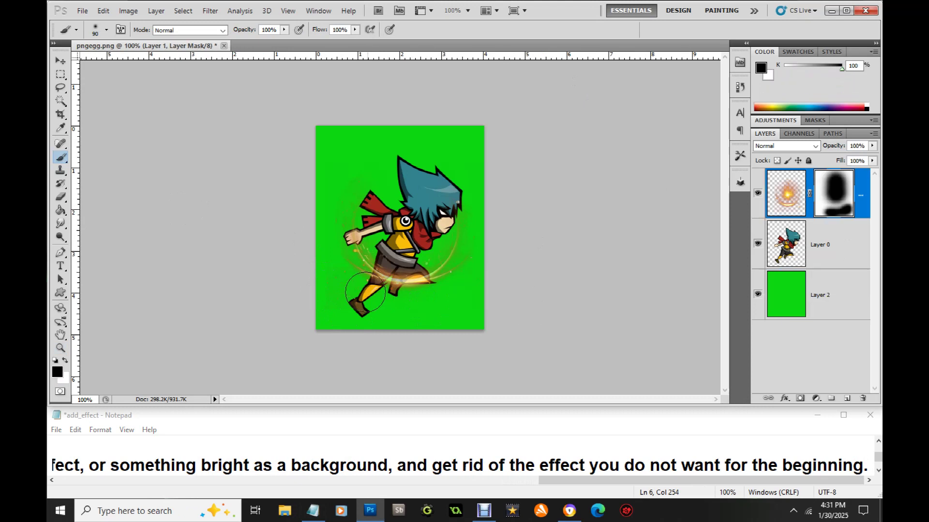
pyautogui.moveTo(342, 302)
pyautogui.mouseDown()
pyautogui.moveTo(315, 260)
pyautogui.moveTo(312, 221)
pyautogui.moveTo(341, 150)
pyautogui.mouseUp()
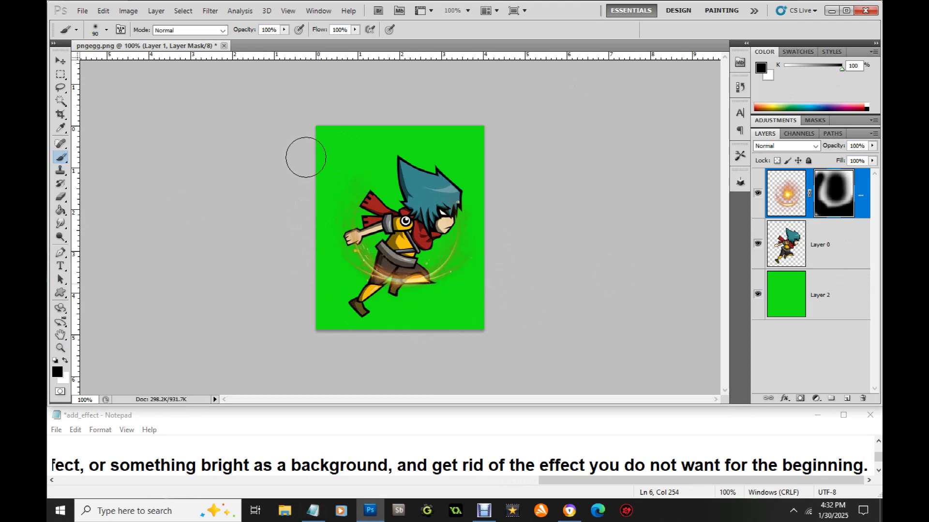
# Step: Hide Layer 0 and mask out the leftover glow around the ring's upper ends and outer edges on Layer 1
pyautogui.click(60, 61)
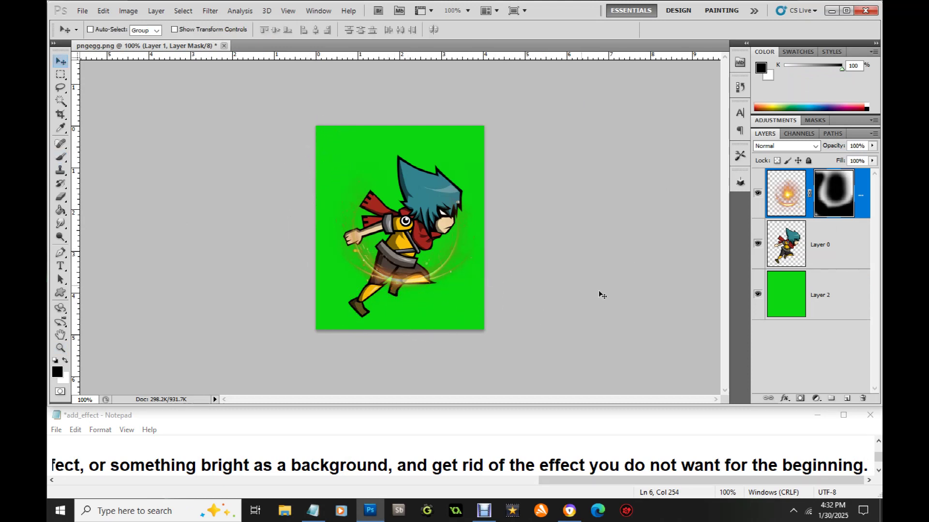
pyautogui.click(758, 244)
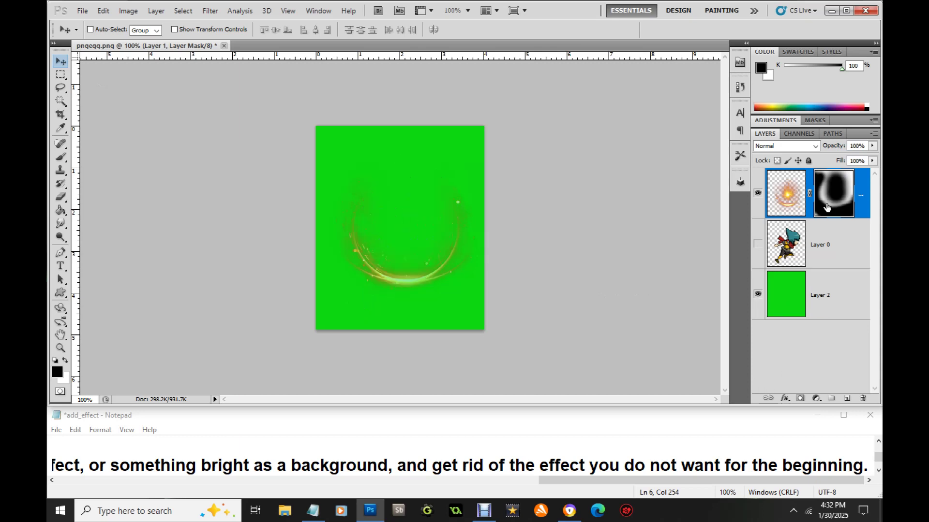
pyautogui.click(66, 157)
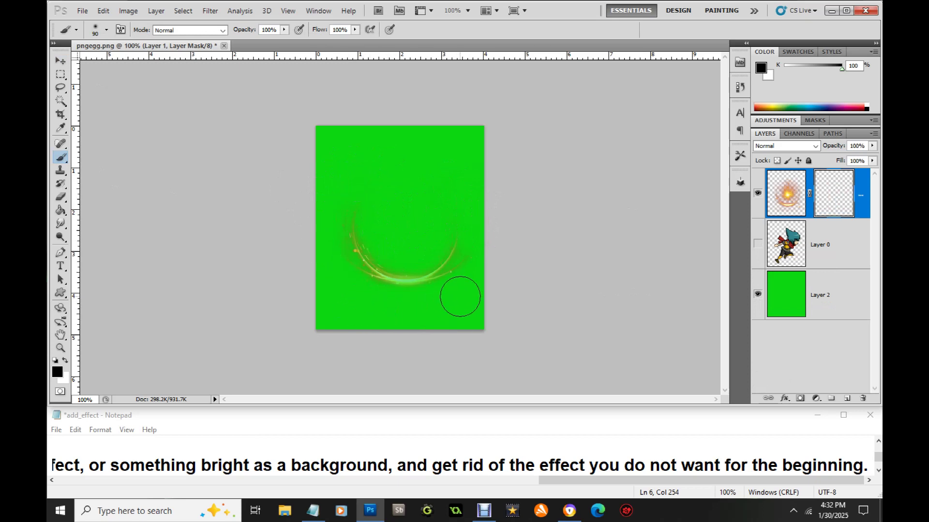
# Step: In Notepad, start a seventh instruction on a new line reading "7. Save it out as image1"
pyautogui.click(869, 467)
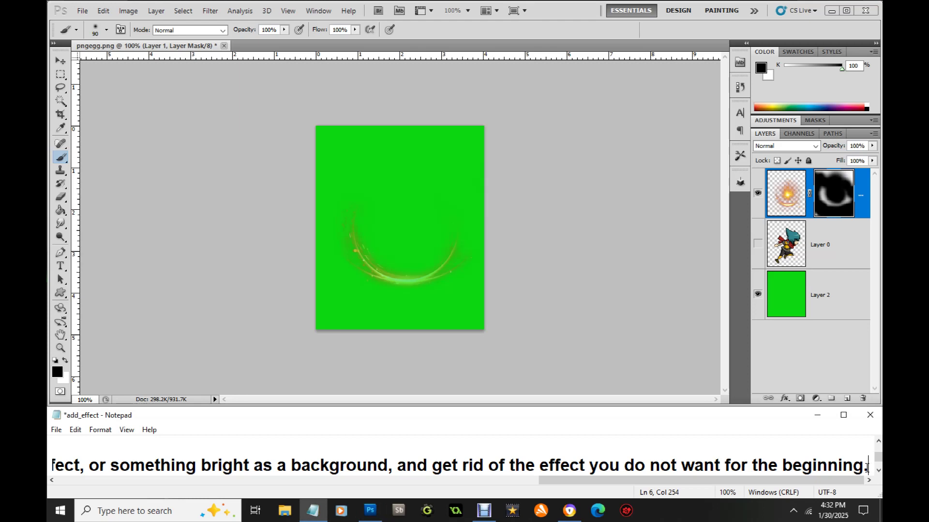
pyautogui.press('Return')
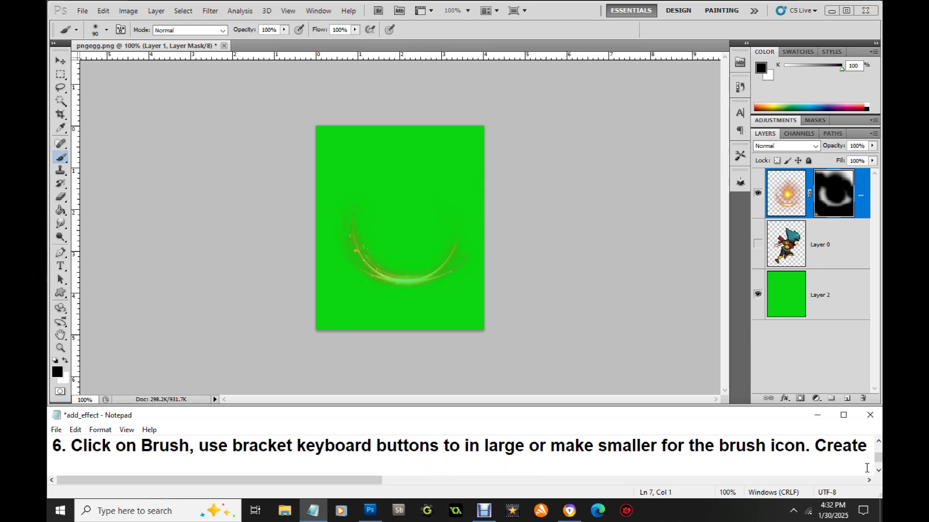
pyautogui.write('7. Save it out as fi')
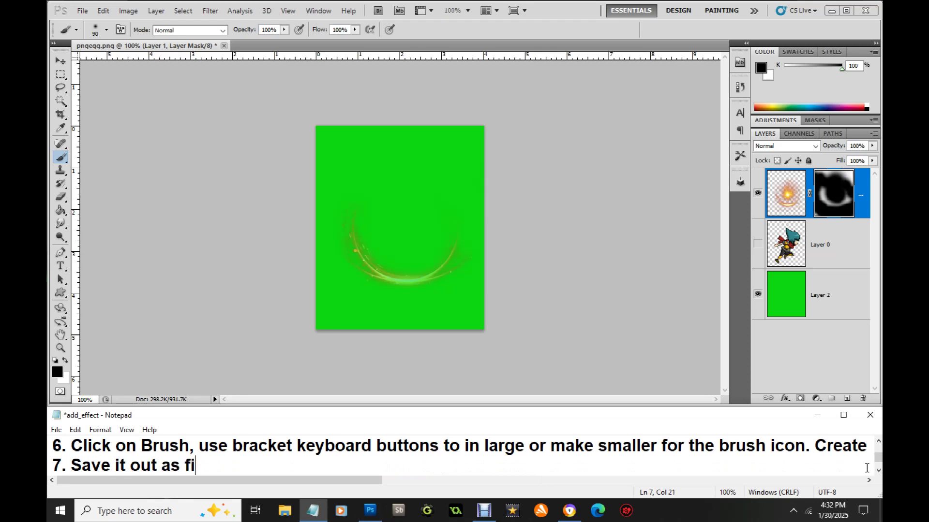
pyautogui.press('BackSpace')
pyautogui.press('BackSpace')
pyautogui.press('BackSpace')
pyautogui.press('BackSpace')
pyautogui.press('BackSpace')
pyautogui.write('as image1')
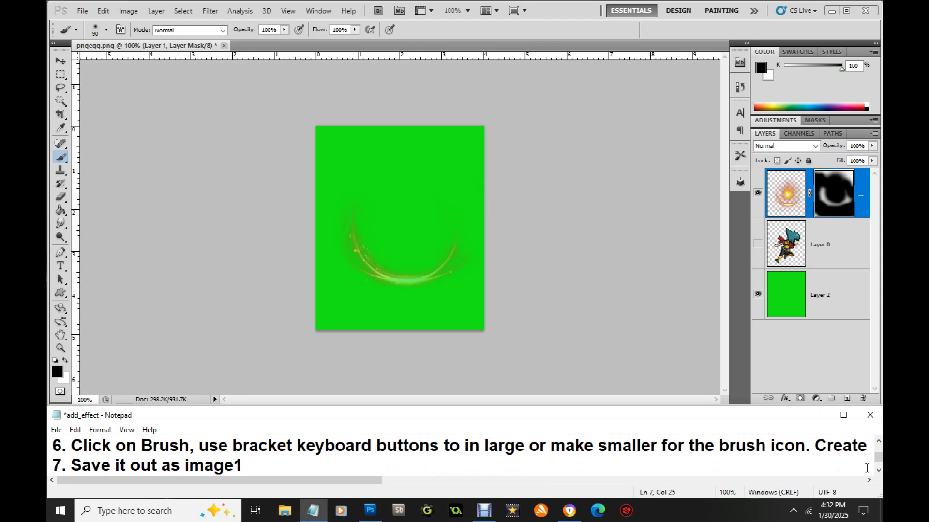
# Step: Continue the seventh instruction with ", we are going to make a animation Effect happen here."
pyautogui.write(', we arg')
pyautogui.press('BackSpace')
pyautogui.write('e goin')
pyautogui.press('BackSpace')
pyautogui.press('BackSpace')
pyautogui.write('oing to make a')
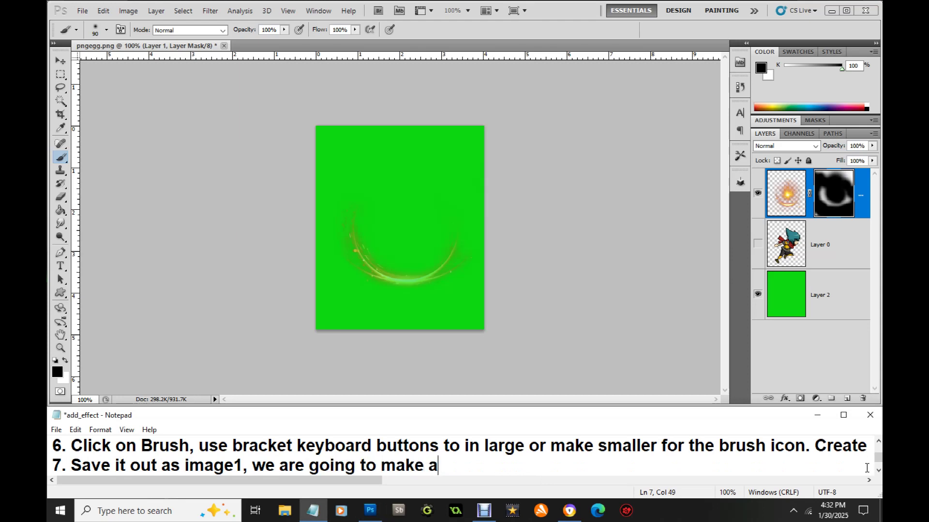
pyautogui.write(' animaton')
pyautogui.press('BackSpace')
pyautogui.press('BackSpace')
pyautogui.write('ion ')
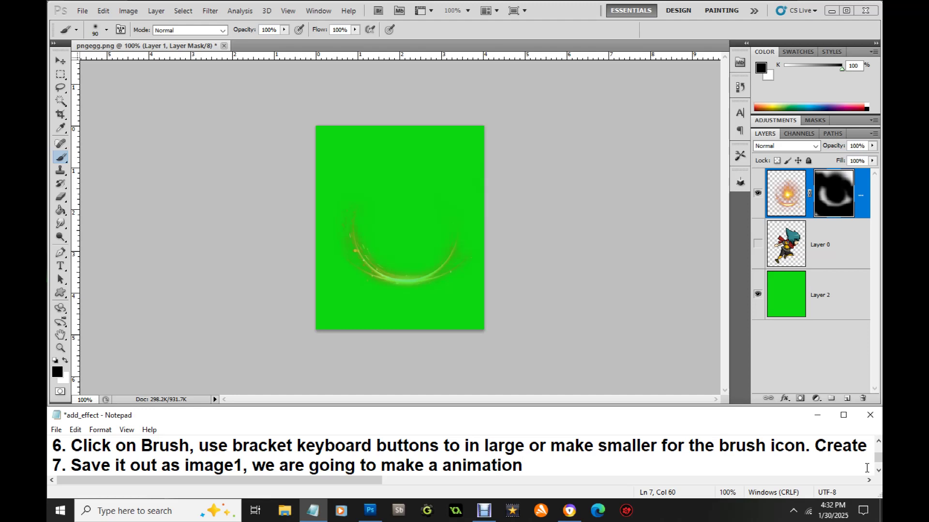
pyautogui.write('Effect a')
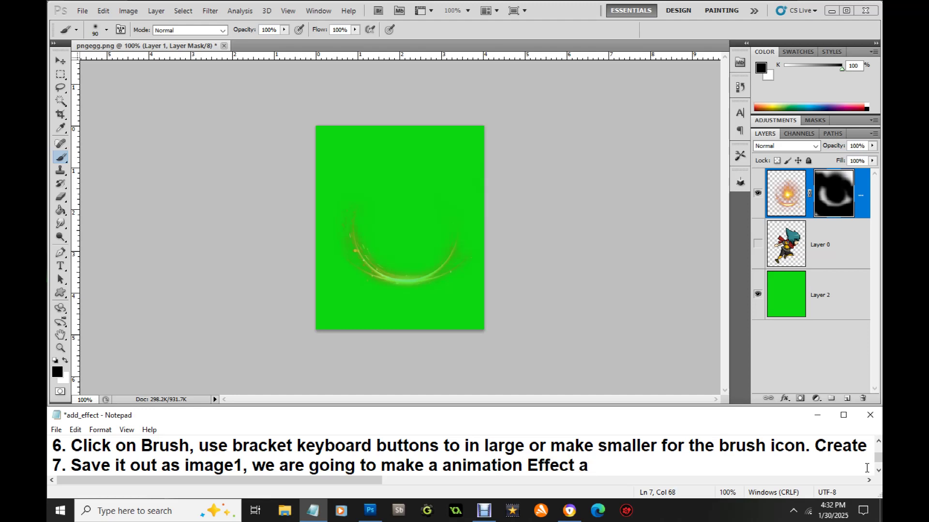
pyautogui.press('BackSpace')
pyautogui.write('happen here.')
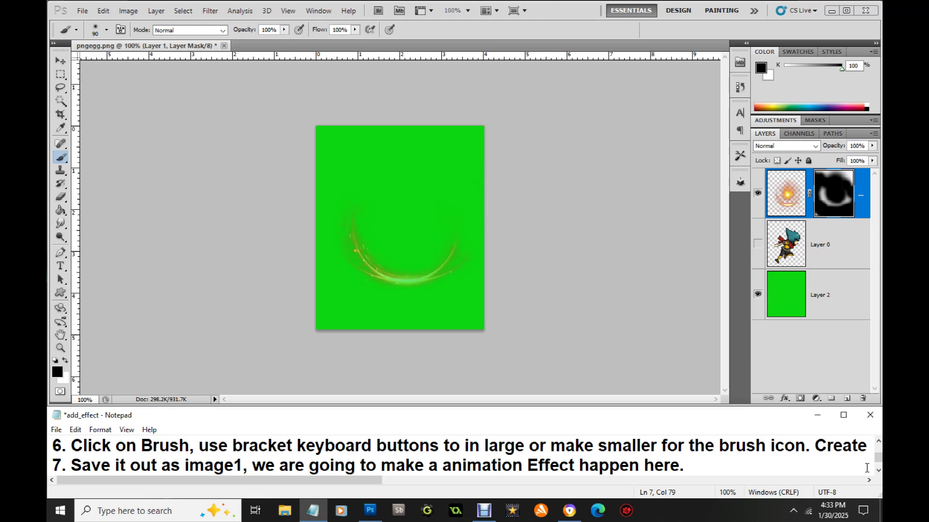
# Step: Add "Do not add in the green background, turn off by clicking on the eye in layers area." to the seventh instruction
pyautogui.write(' Do not add ')
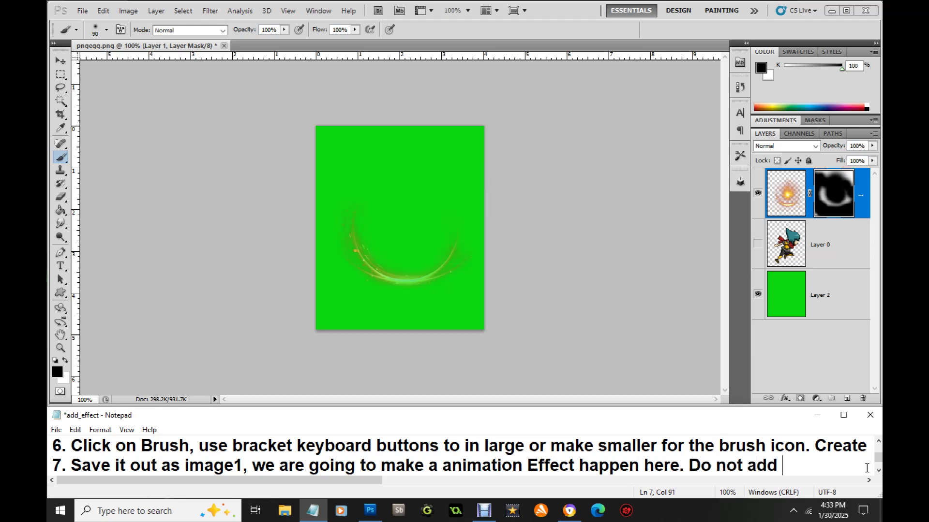
pyautogui.write('in the green backgr')
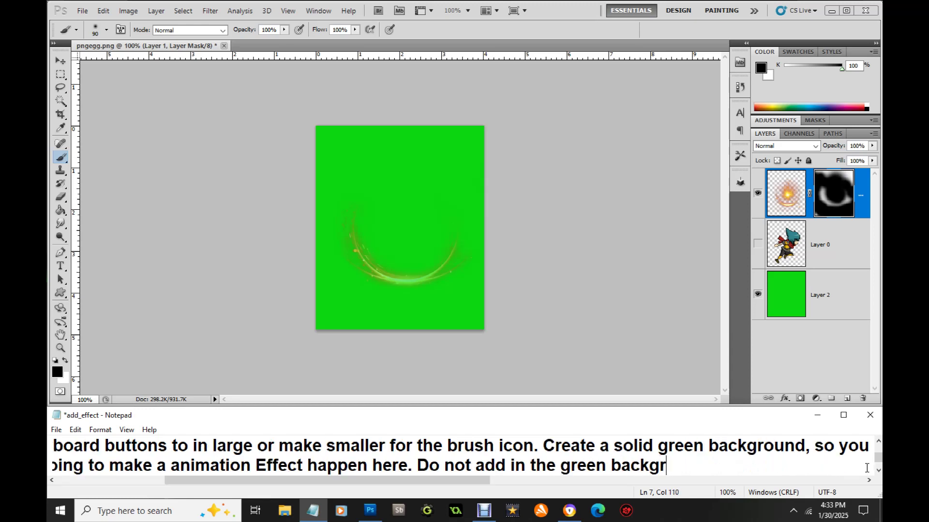
pyautogui.write('ound, turn off')
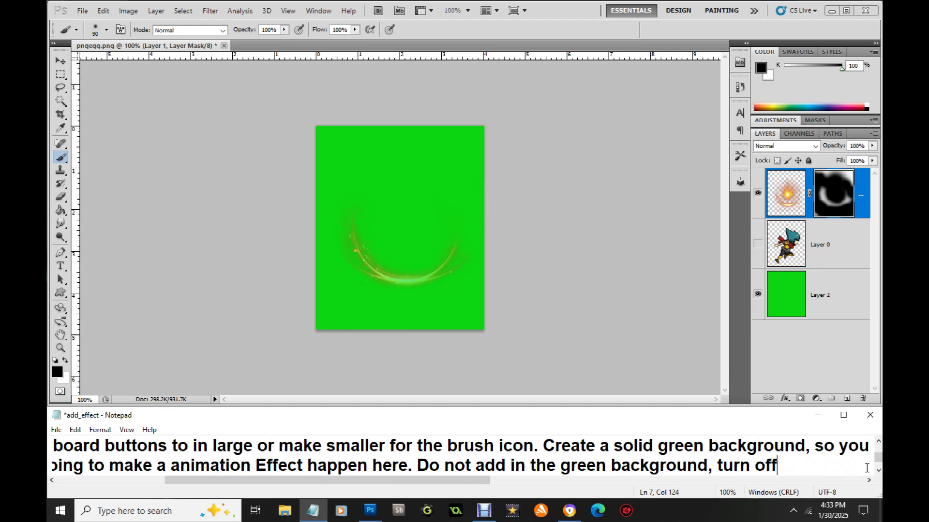
pyautogui.write(' by clicking ont')
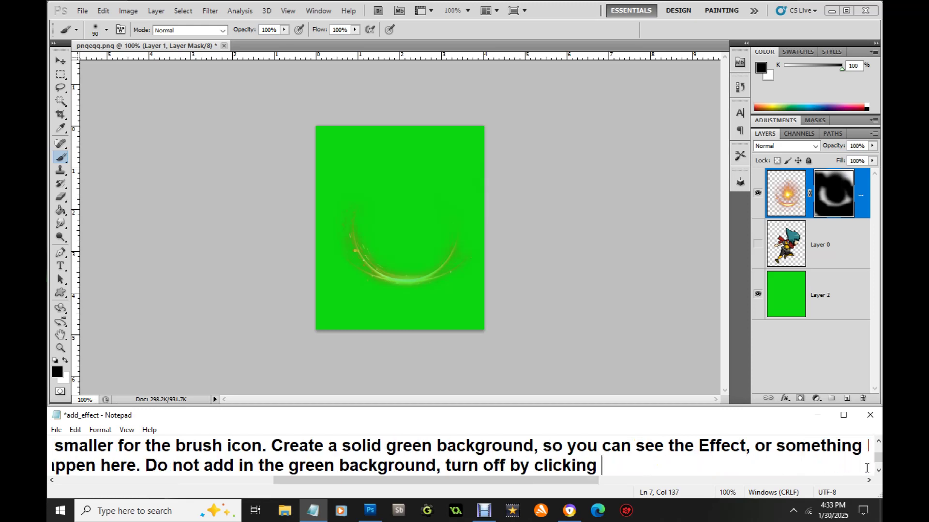
pyautogui.press('BackSpace')
pyautogui.write('the eye ')
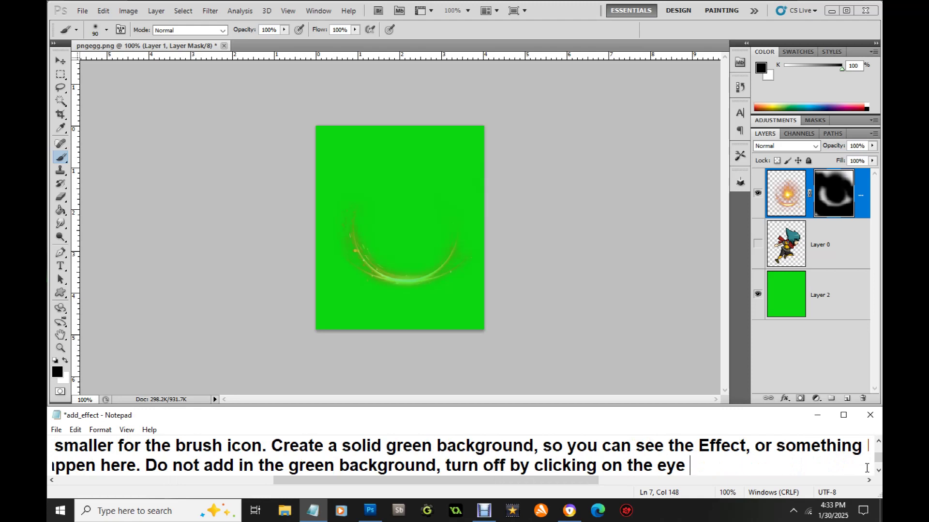
pyautogui.write('in layer')
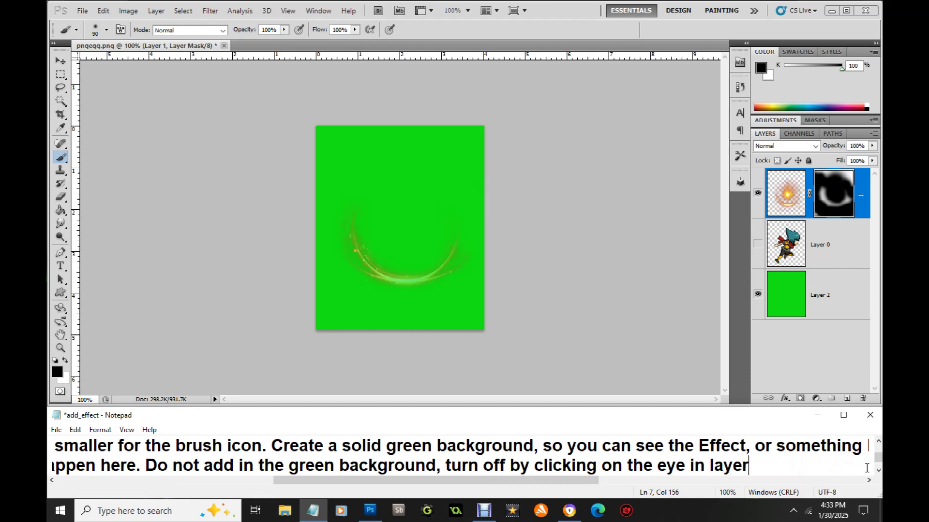
pyautogui.write('s area.')
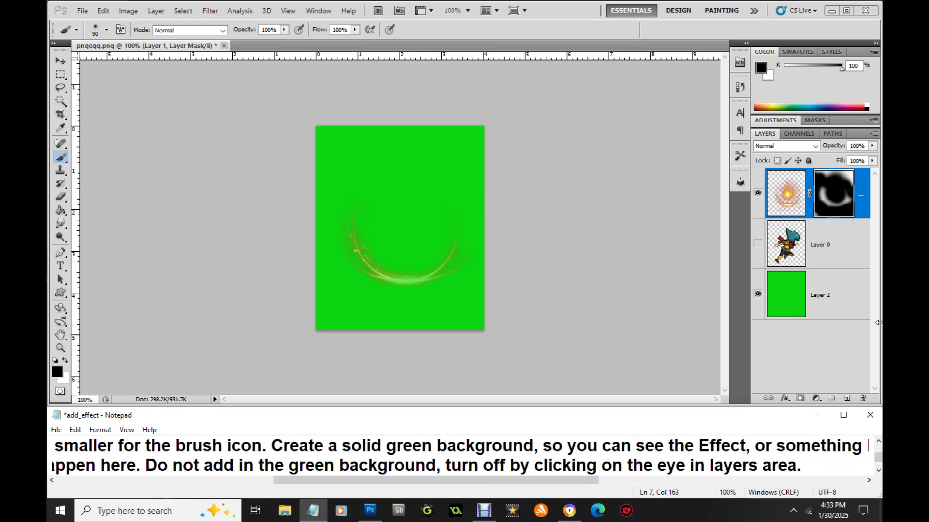
# Step: In Photoshop, hide the green Layer 2 and save the image to the Desktop as a PNG named image1
pyautogui.click(757, 295)
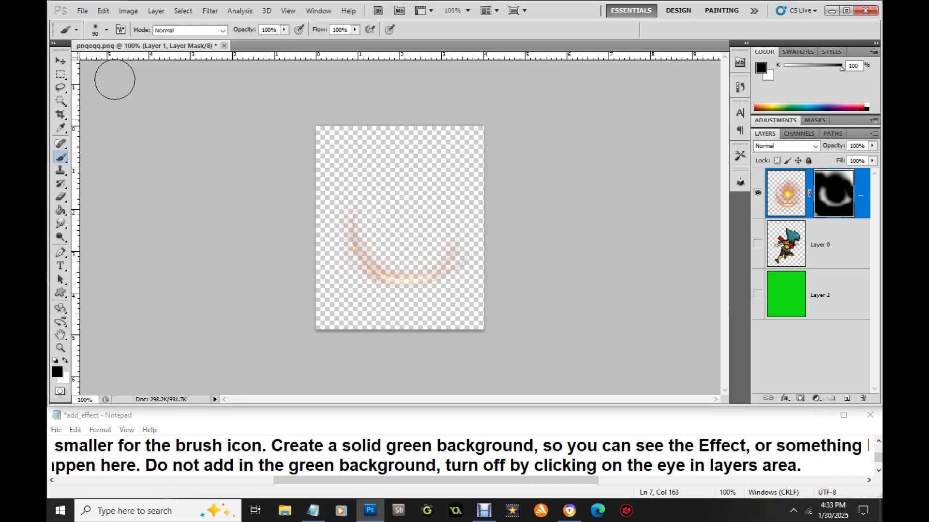
pyautogui.click(82, 10)
pyautogui.click(140, 187)
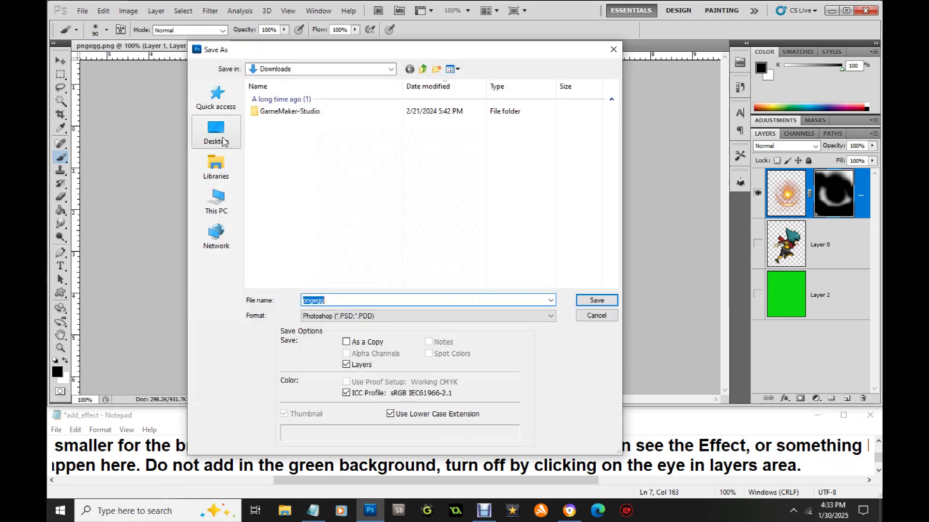
pyautogui.click(223, 141)
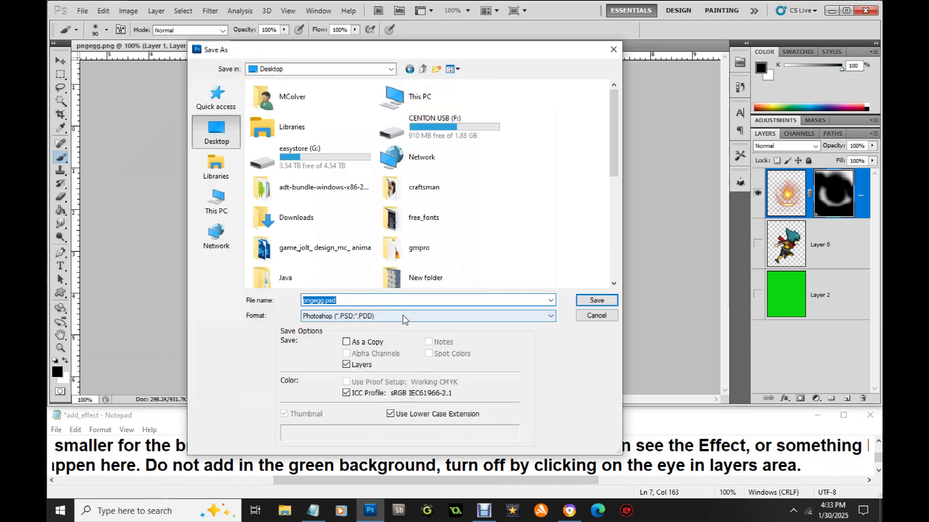
pyautogui.click(402, 316)
pyautogui.click(321, 440)
pyautogui.doubleClick(342, 299)
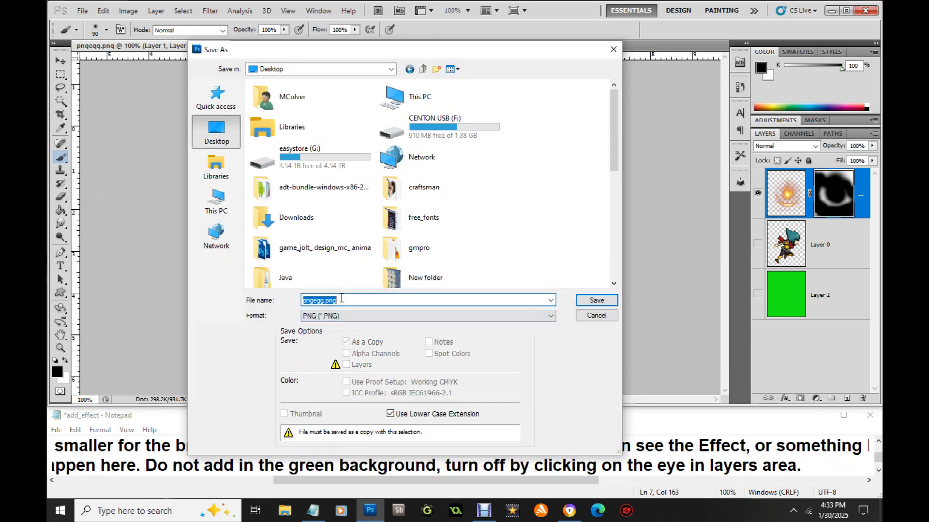
pyautogui.write('image1')
pyautogui.click(596, 300)
pyautogui.click(567, 204)
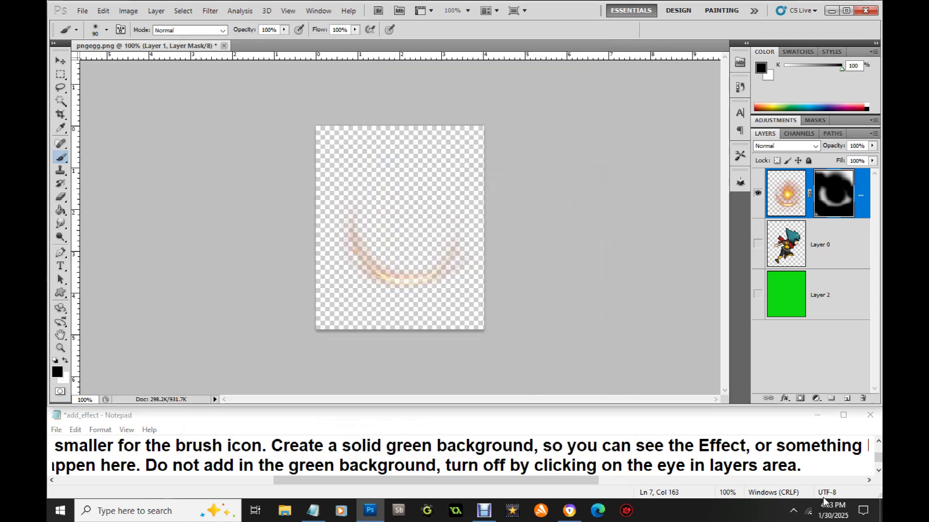
# Step: In Notepad, end the seventh instruction with "Save out as a PNG, no background"
pyautogui.click(811, 468)
pyautogui.write('Sa')
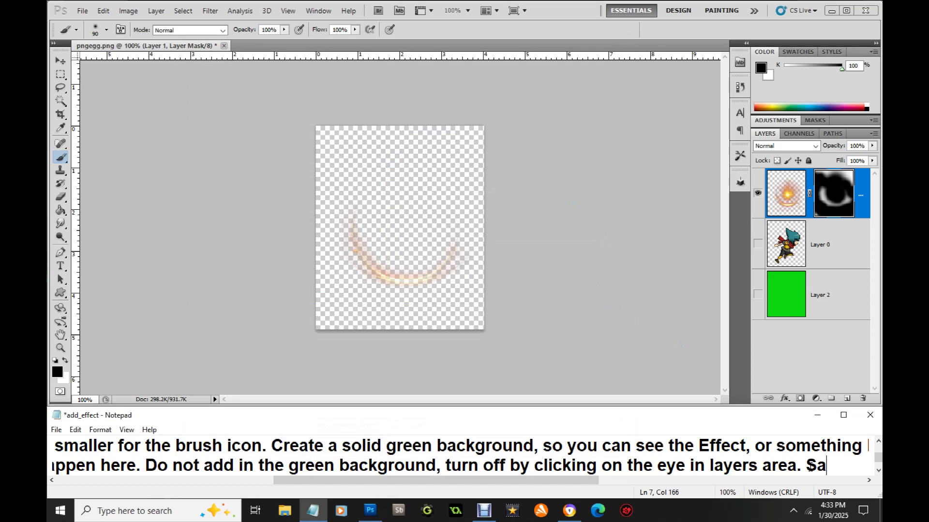
pyautogui.write('ve out as a PNG')
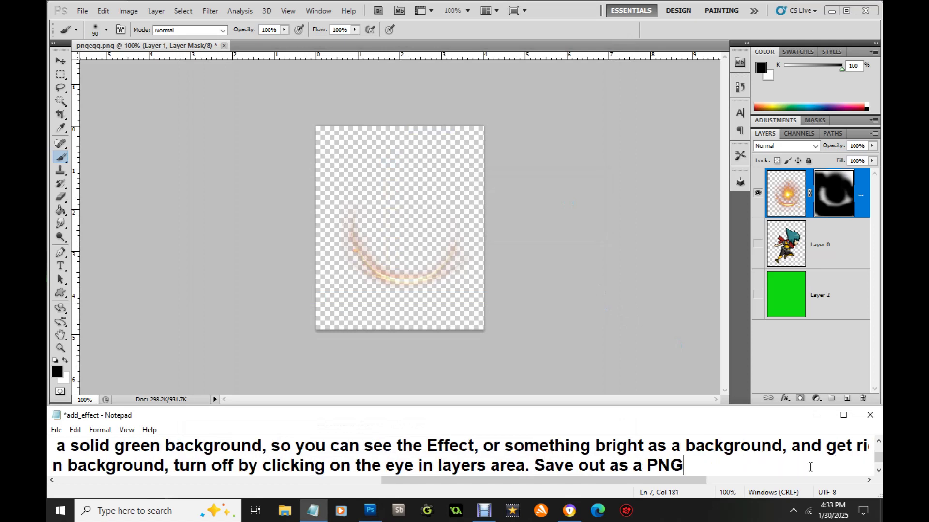
pyautogui.write(', no bacg')
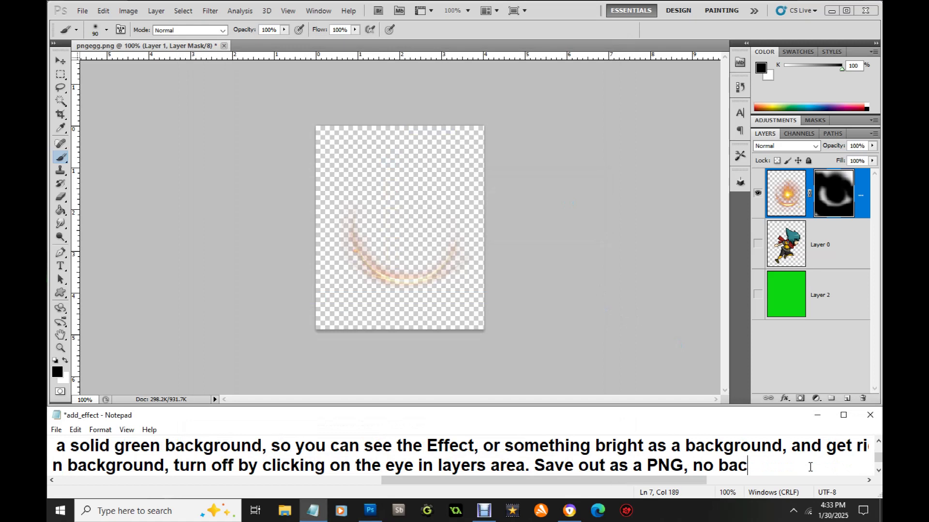
pyautogui.press('BackSpace')
pyautogui.write('kground')
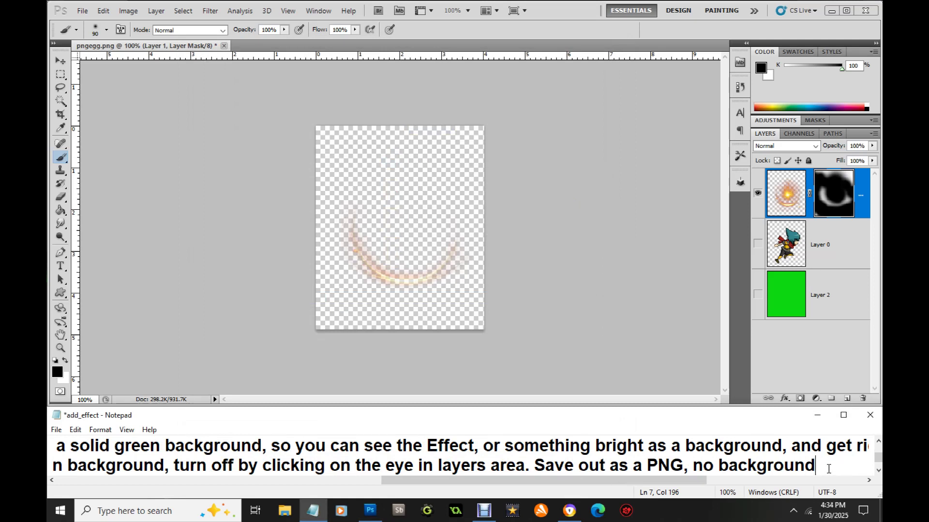
# Step: Add an eighth instruction on a new line: "8. Repeat the process, until the animation is complete."
pyautogui.press('Return')
pyautogui.write('8. ')
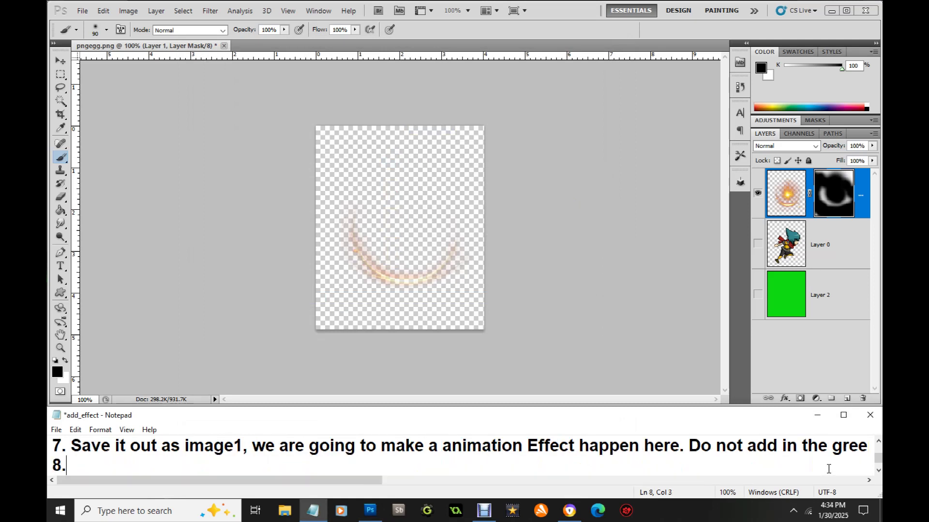
pyautogui.write('Repeac')
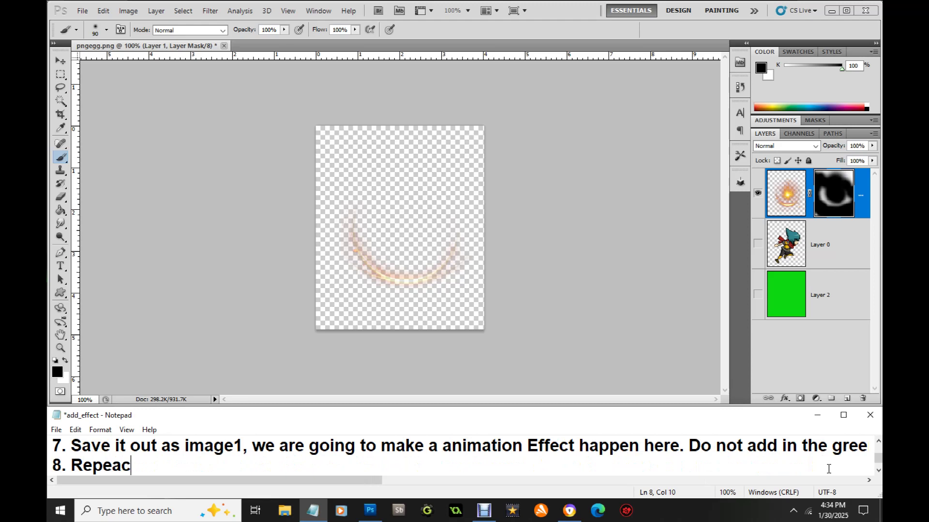
pyautogui.press('BackSpace')
pyautogui.write('t the pro')
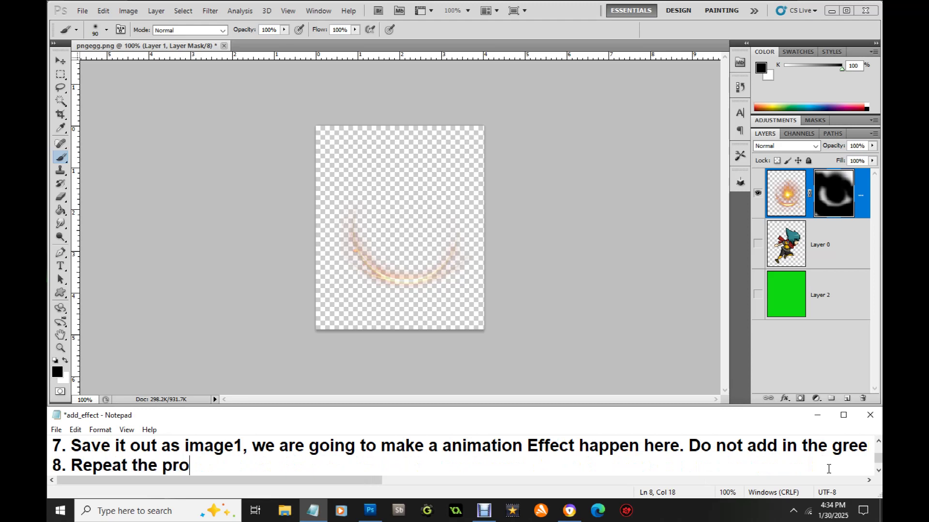
pyautogui.write('cess, untila')
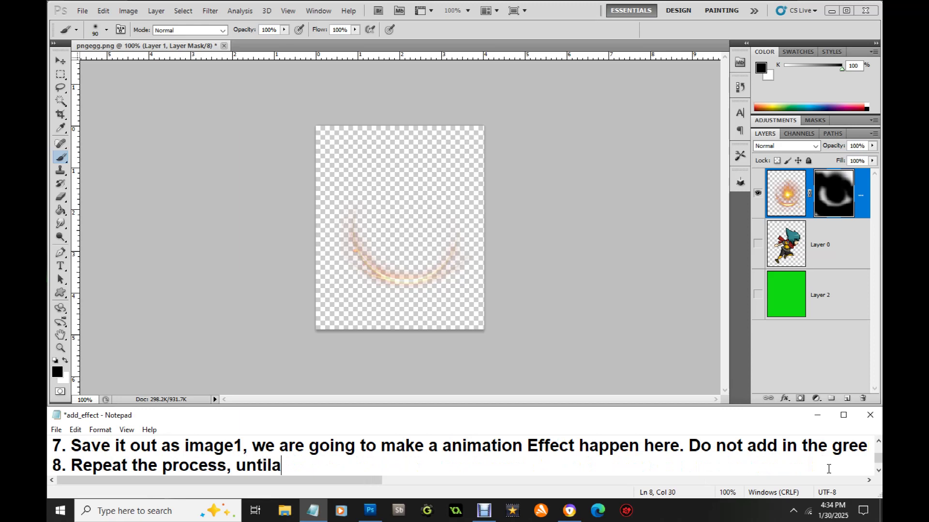
pyautogui.press('BackSpace')
pyautogui.write('the ab')
pyautogui.press('BackSpace')
pyautogui.write('nimation is co')
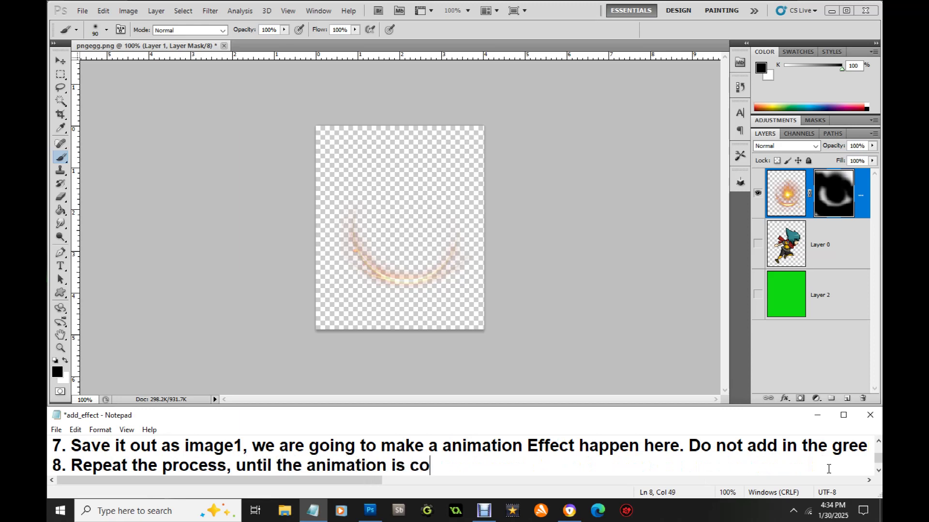
pyautogui.write('mplete.')
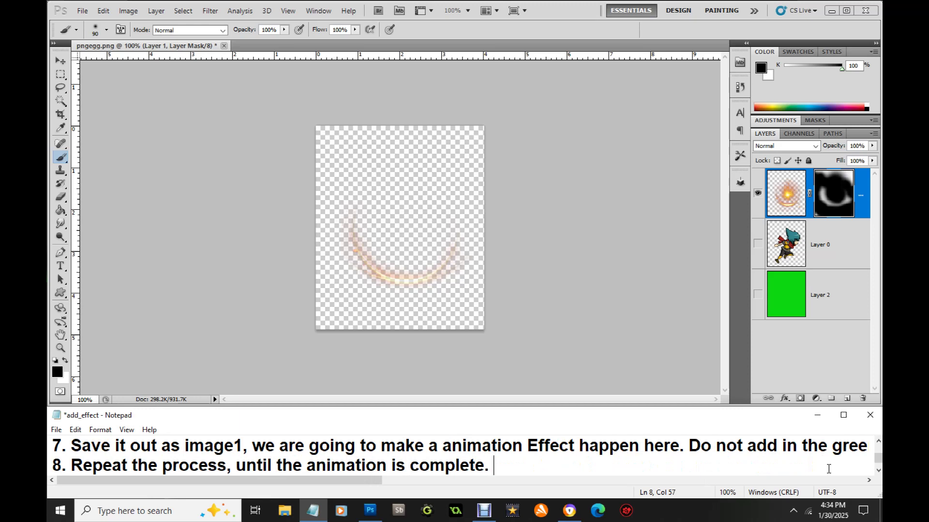
# Step: Continue the eighth instruction with "This Effect will be great when you pickup items in Game Maker Studio."
pyautogui.write(' This Effect ')
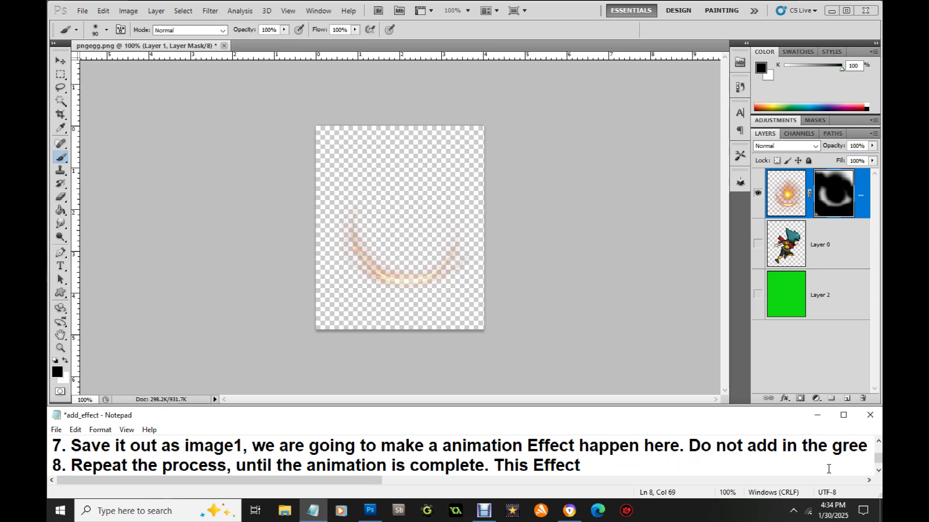
pyautogui.write('will be great when you pickup')
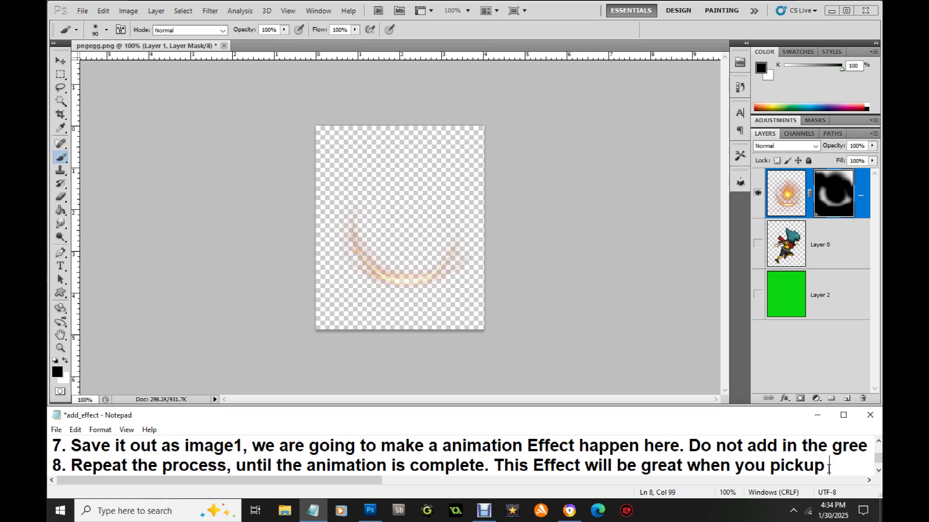
pyautogui.write(' items')
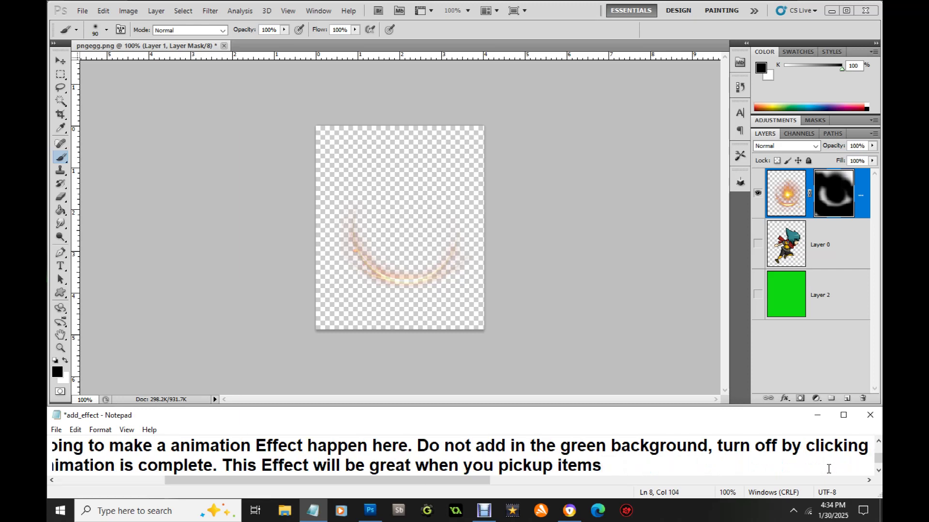
pyautogui.write(' in Game Maker Studi')
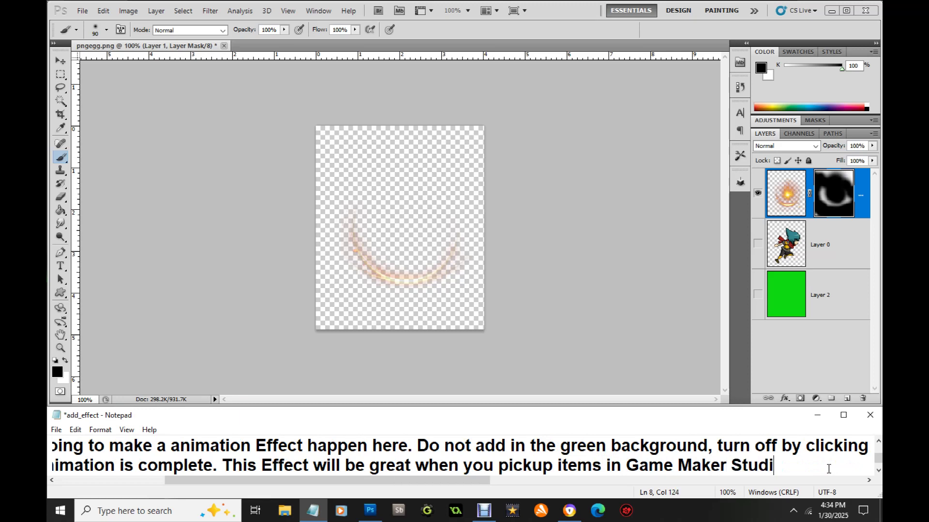
pyautogui.write('o. I will con')
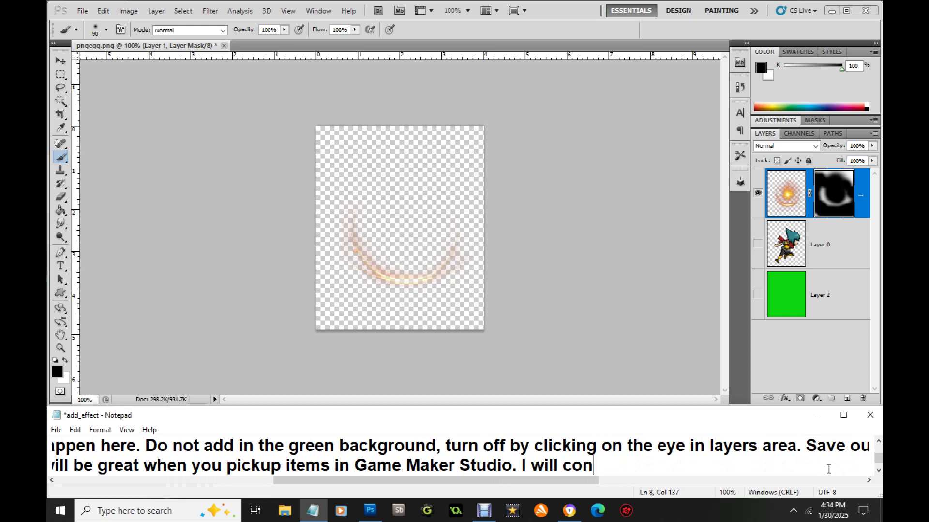
# Step: Add "I will do the next video on adding in the effect in Game Maker Studio" to the eighth instruction
pyautogui.press('BackSpace')
pyautogui.press('BackSpace')
pyautogui.press('BackSpace')
pyautogui.write('do the next fvideo on ')
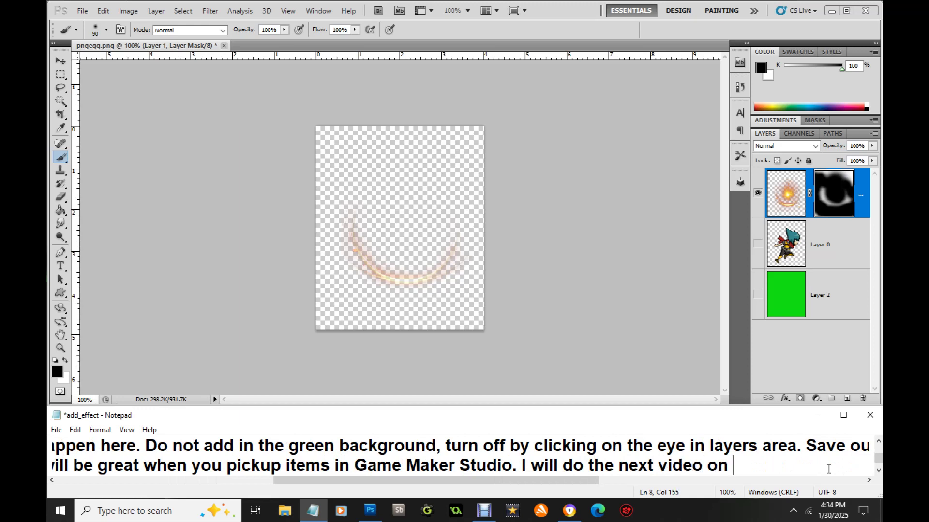
pyautogui.write('adding in th')
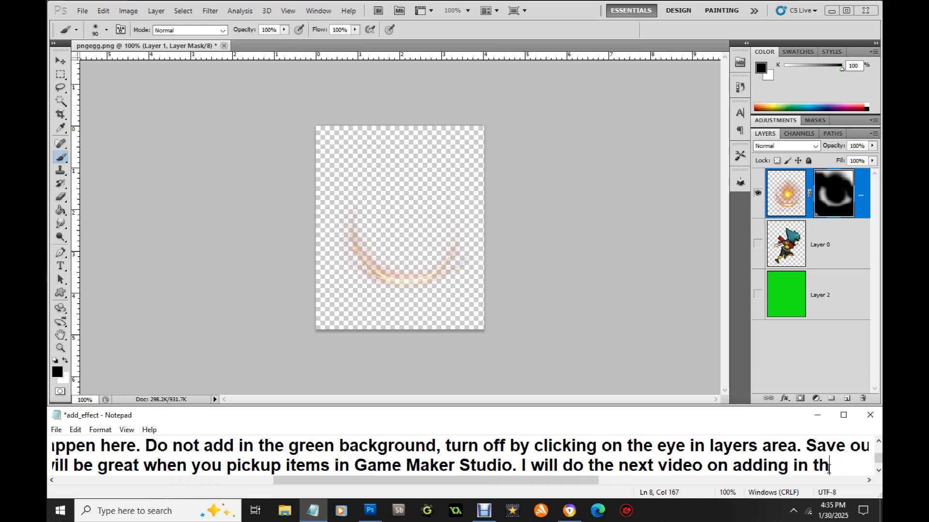
pyautogui.write('e effect i')
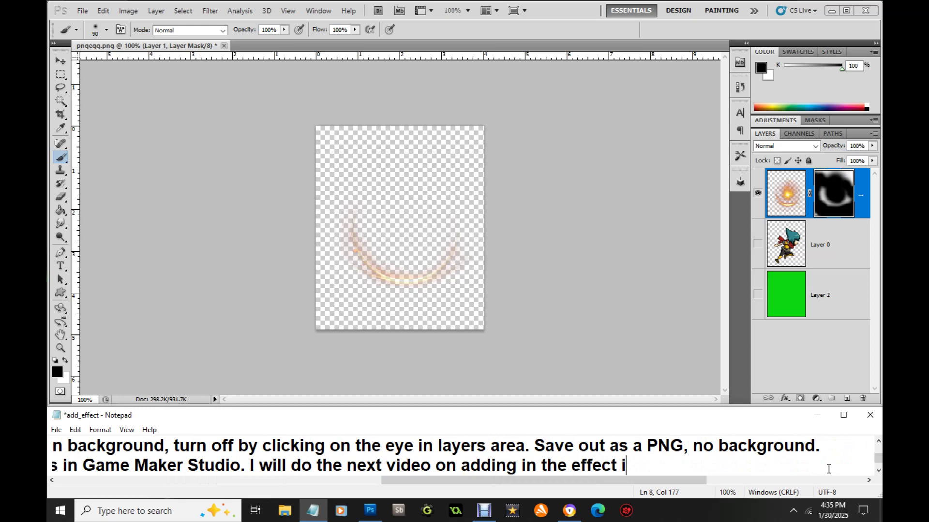
pyautogui.write('n Game Maker Stu')
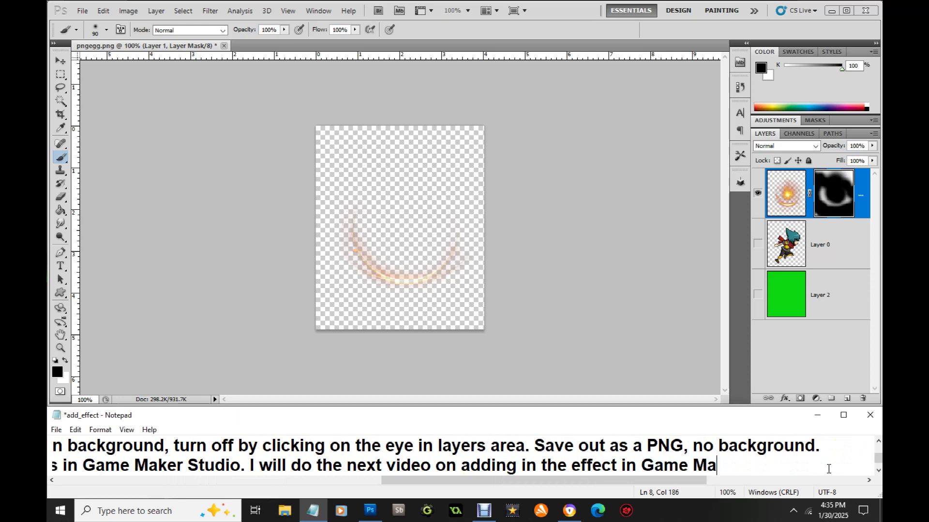
pyautogui.write('dio')
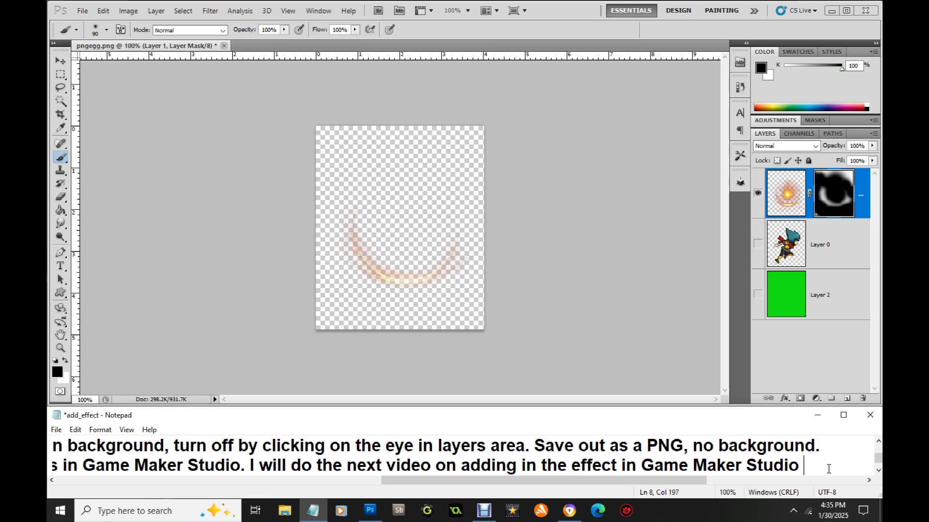
# Step: Finish the eighth instruction with ", when I collect a item, this animation effect will happen for about 3 seconds."
pyautogui.press('BackSpace')
pyautogui.write(', when I collec')
pyautogui.write('t ')
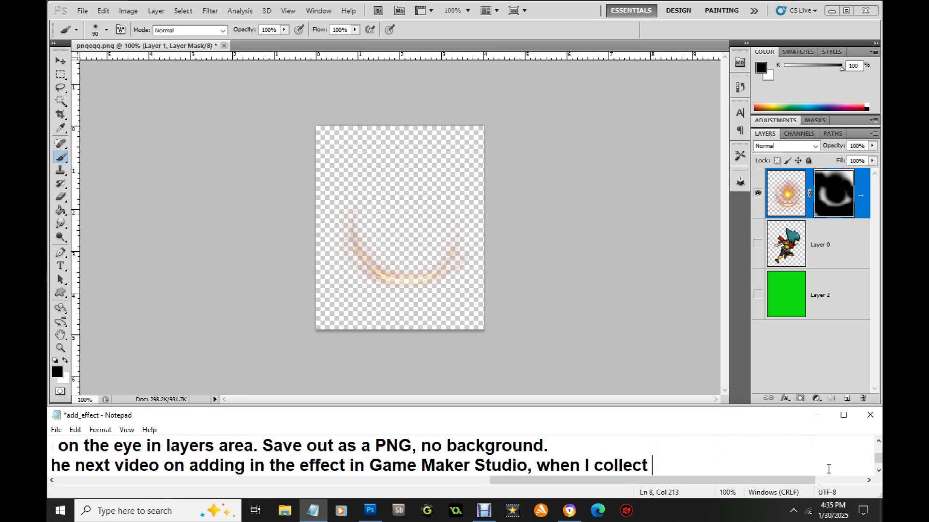
pyautogui.write('a item')
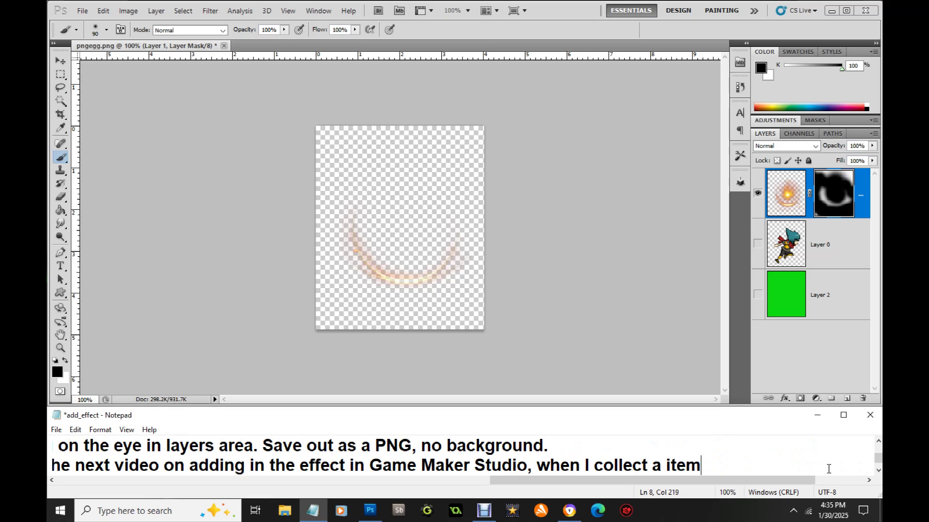
pyautogui.write(', this animation effect wil')
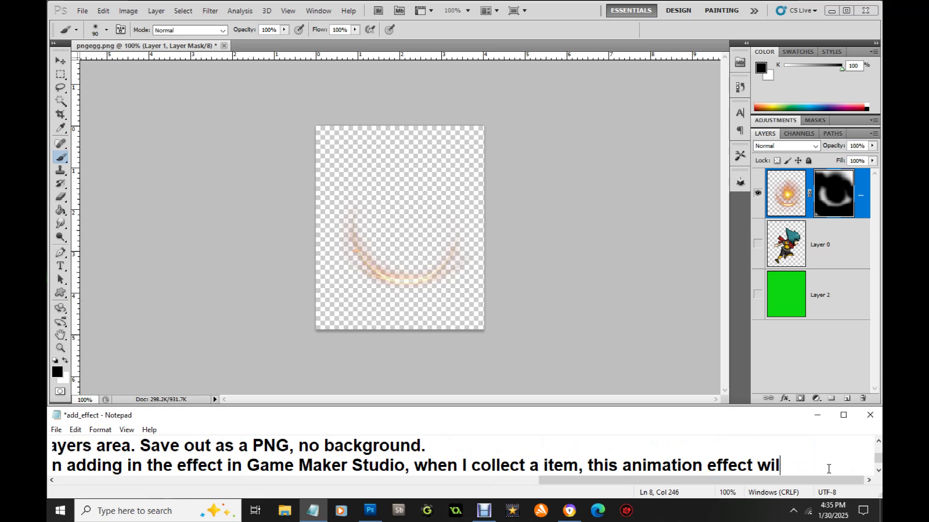
pyautogui.write('l happen f')
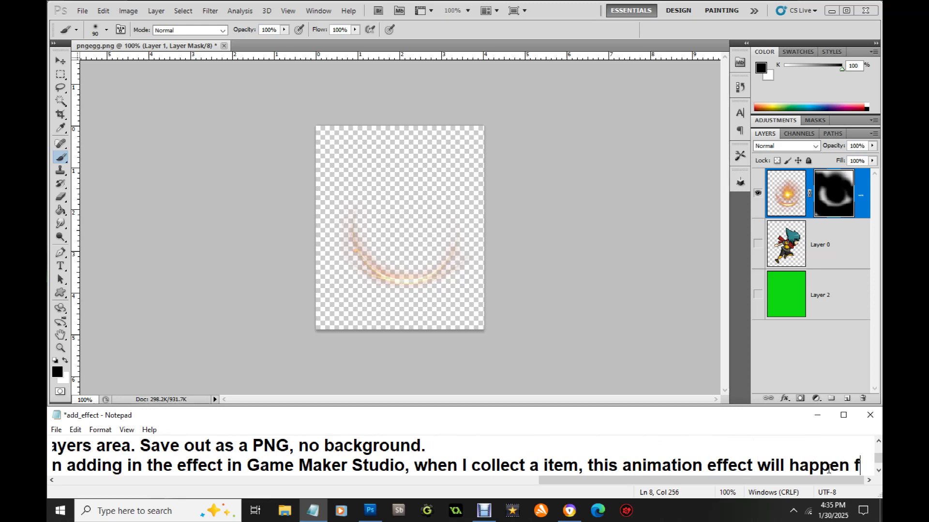
pyautogui.write('or a')
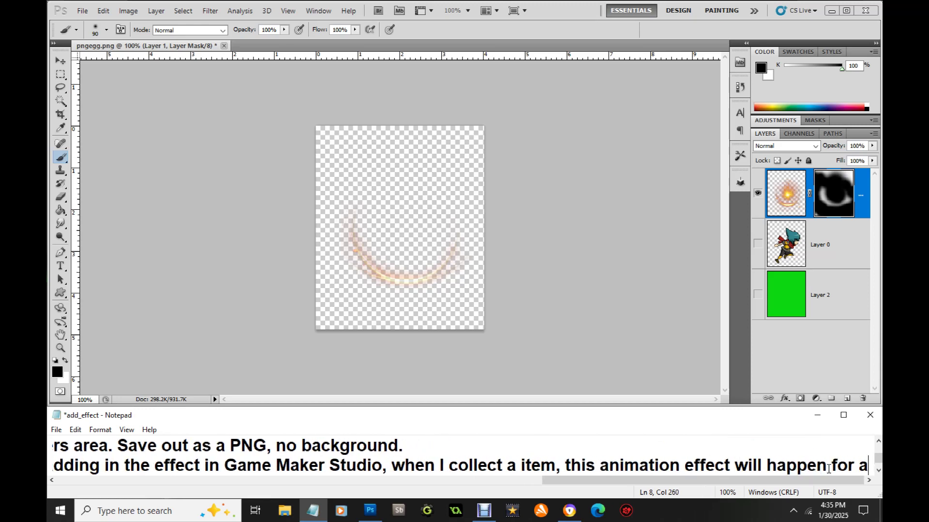
pyautogui.write('bout 3')
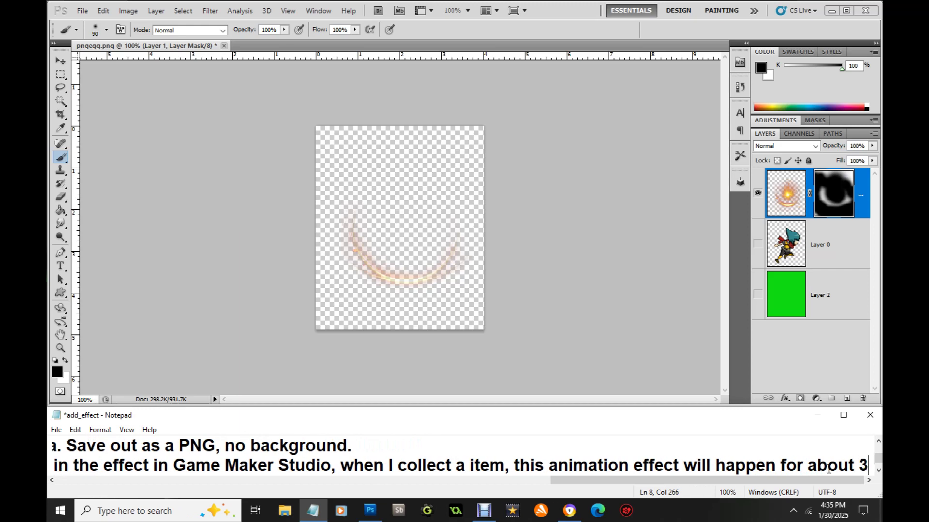
pyautogui.write(' seconds')
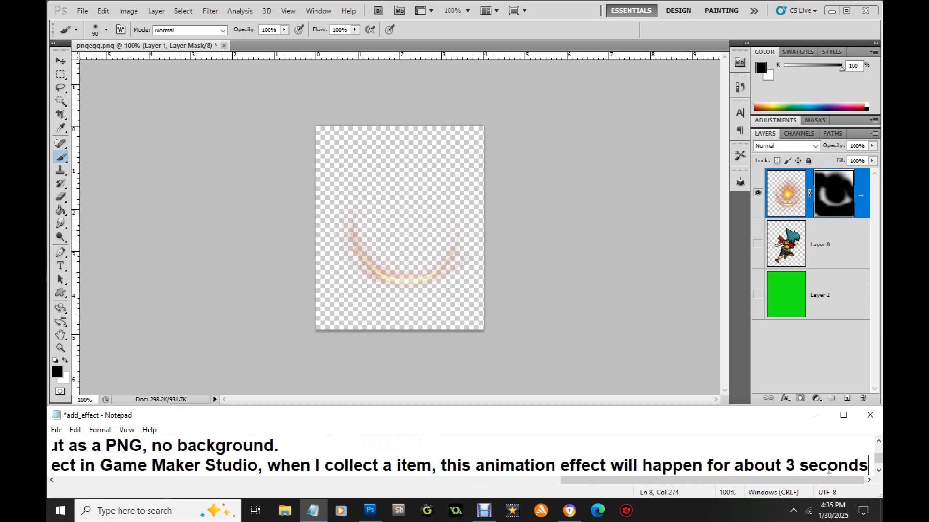
pyautogui.write('.')
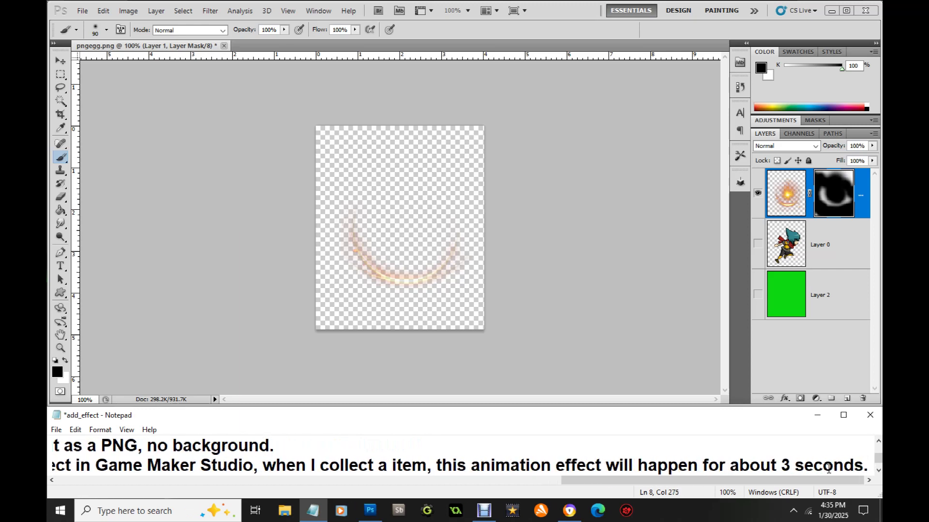
# Step: In Photoshop, show the green Layer 2 and rotate the masked explosion effect layer by about 86 degrees with Free Transform
pyautogui.click(758, 294)
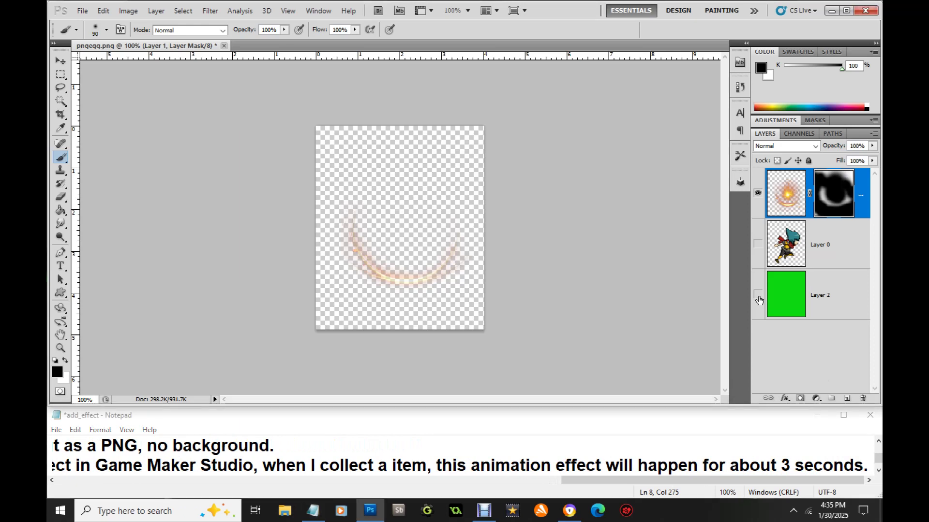
pyautogui.click(837, 302)
pyautogui.click(794, 207)
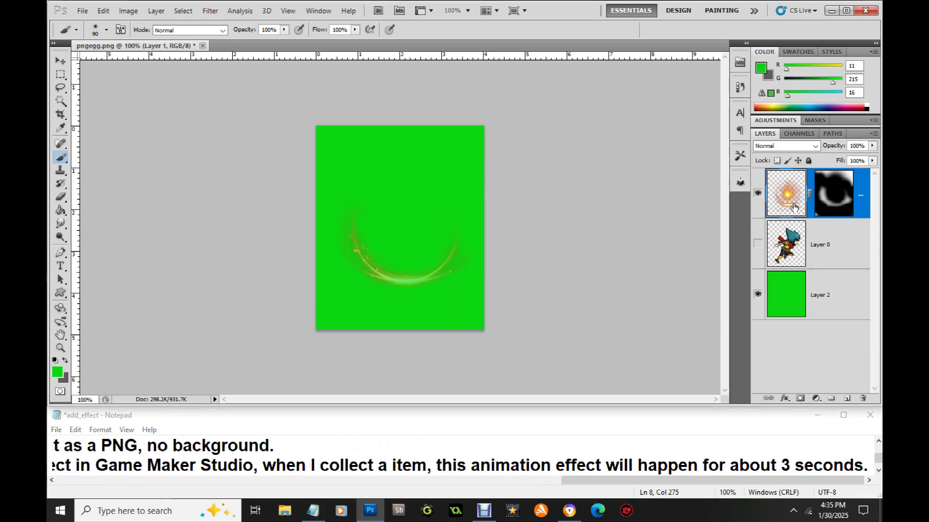
pyautogui.click(61, 61)
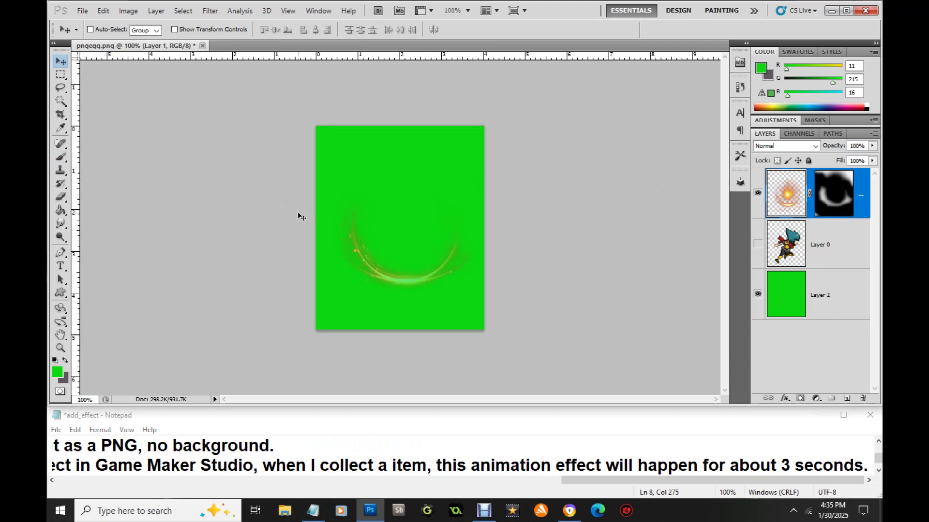
pyautogui.hotkey('ctrl', 't')
pyautogui.moveTo(492, 140); pyautogui.dragTo(570, 375)
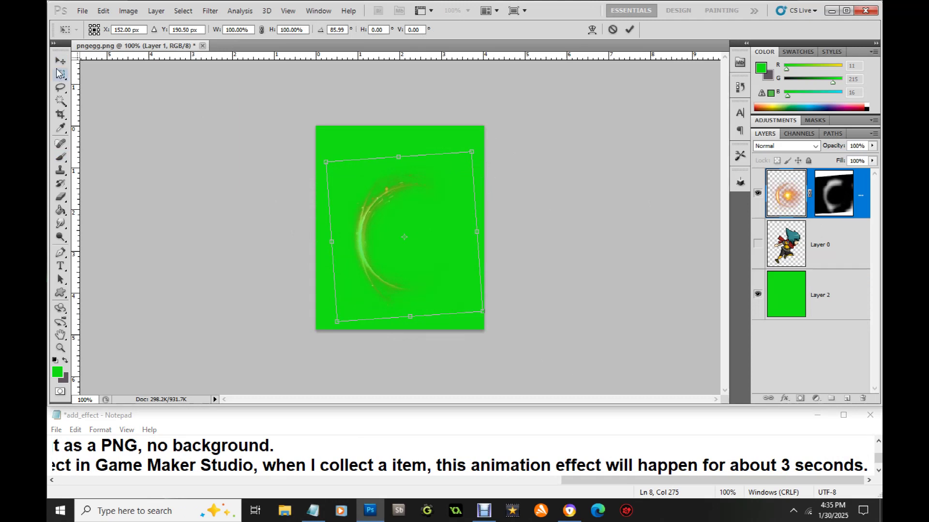
pyautogui.click(60, 73)
pyautogui.click(410, 196)
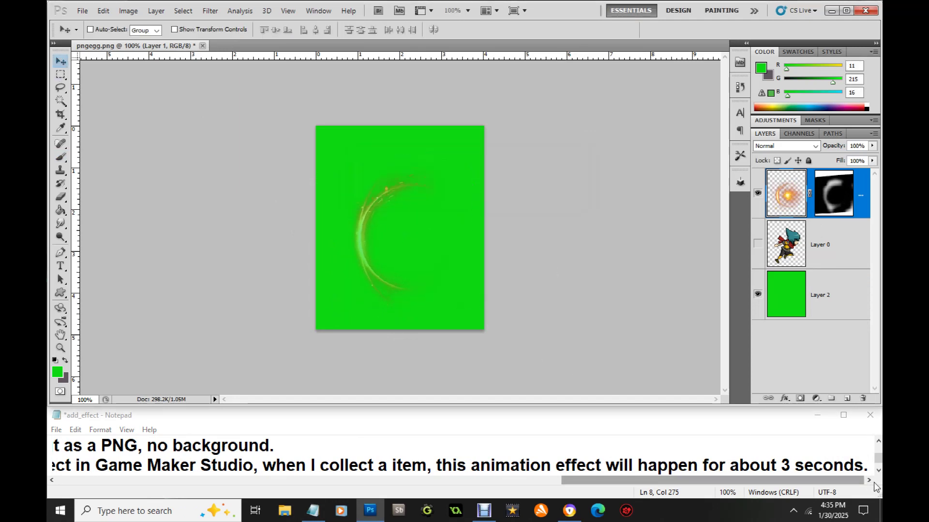
# Step: In Notepad, start a ninth instruction on a new line: "9. Press Ctrl T to select image"
pyautogui.click(868, 465)
pyautogui.press('Return')
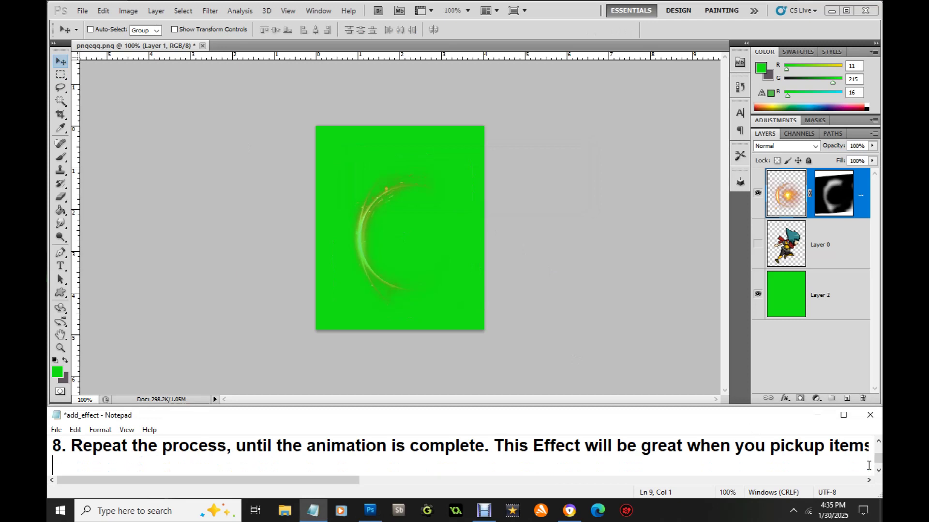
pyautogui.write('9. Pess')
pyautogui.press('BackSpace')
pyautogui.press('BackSpace')
pyautogui.press('BackSpace')
pyautogui.write('ress Ctrl')
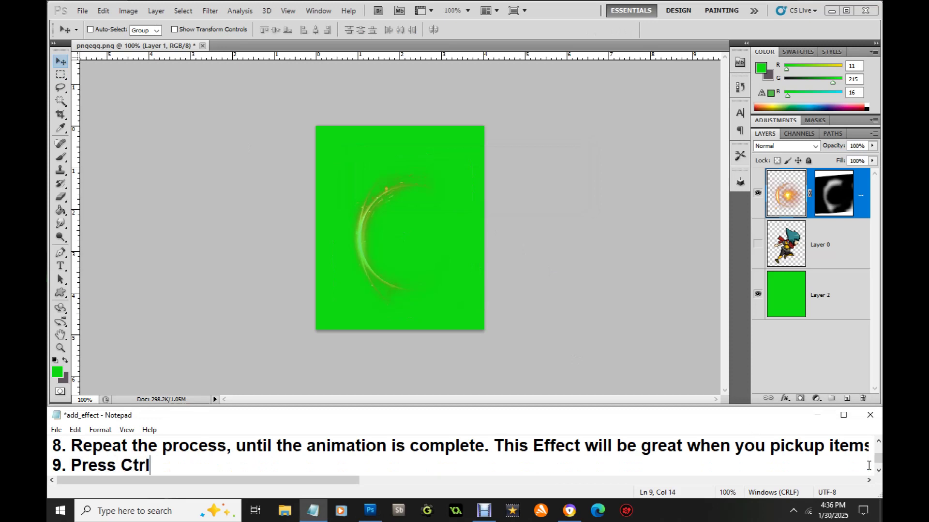
pyautogui.write(' T to slec')
pyautogui.press('BackSpace')
pyautogui.press('BackSpace')
pyautogui.press('BackSpace')
pyautogui.write('elect image ')
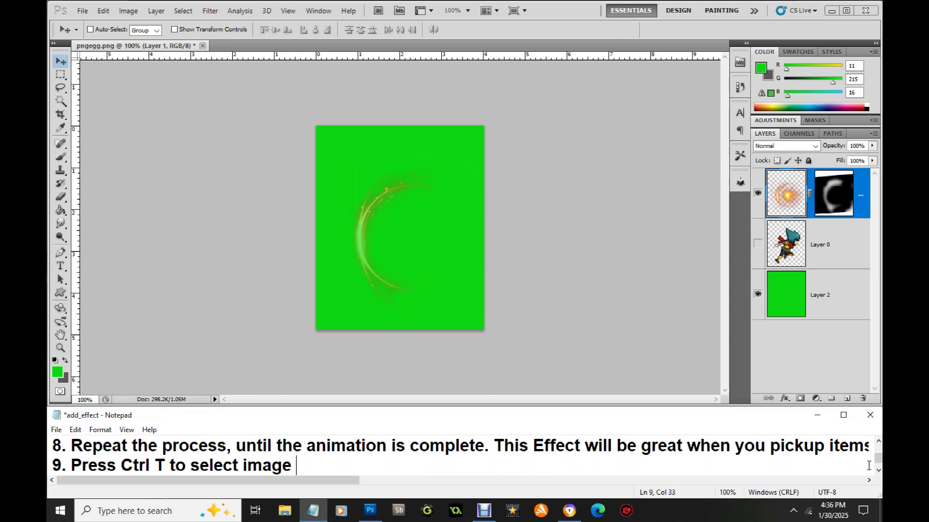
# Step: Complete the ninth instruction's first sentence with ", then using mouse rotate the image."
pyautogui.write(', then us')
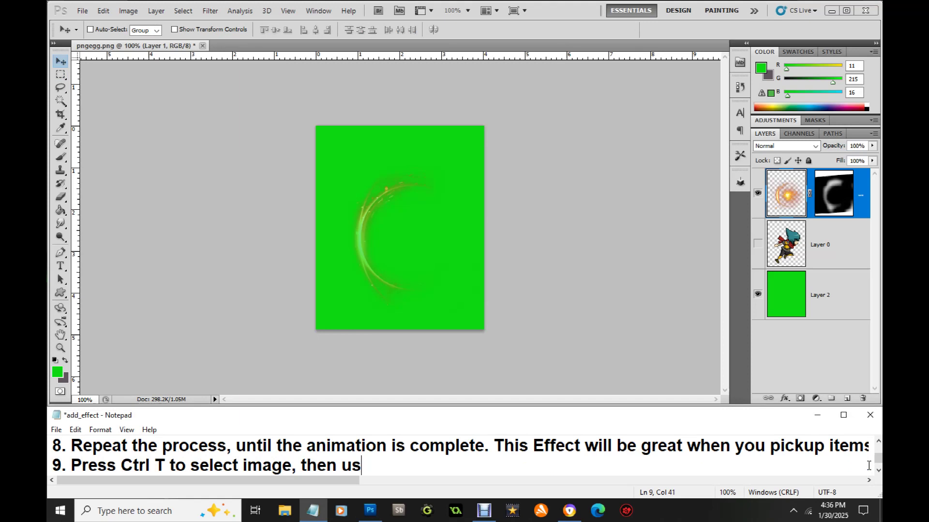
pyautogui.write('ing mouse ')
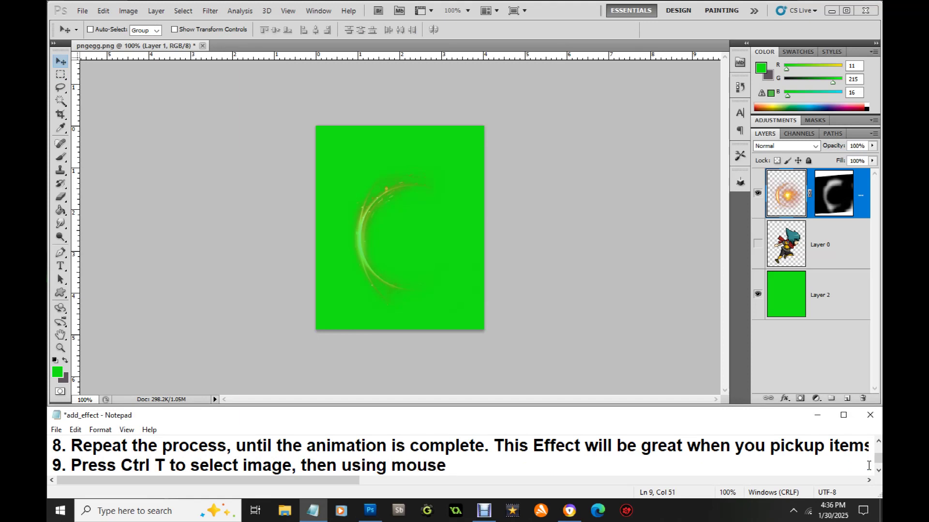
pyautogui.write('rotate the image')
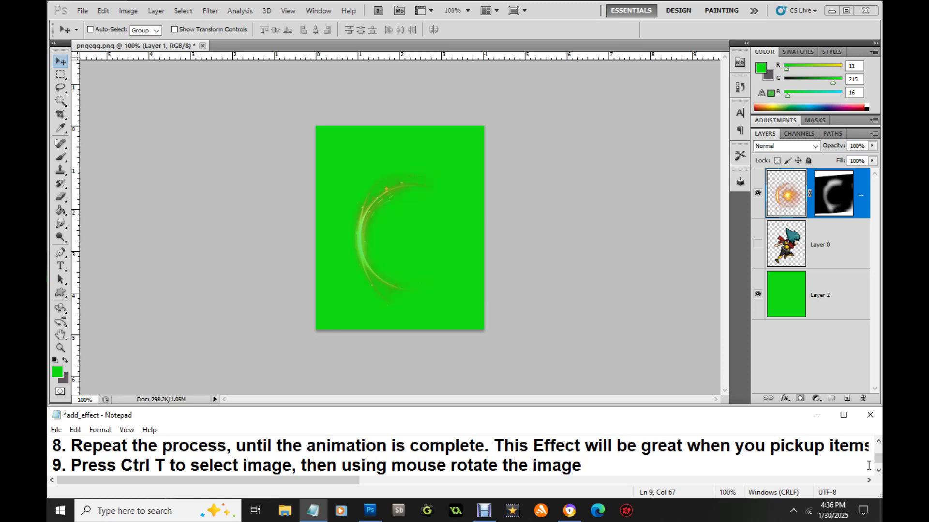
pyautogui.write('.')
# Step: In Photoshop, make the effect layer's mask active and set white as the foreground color
pyautogui.click(835, 197)
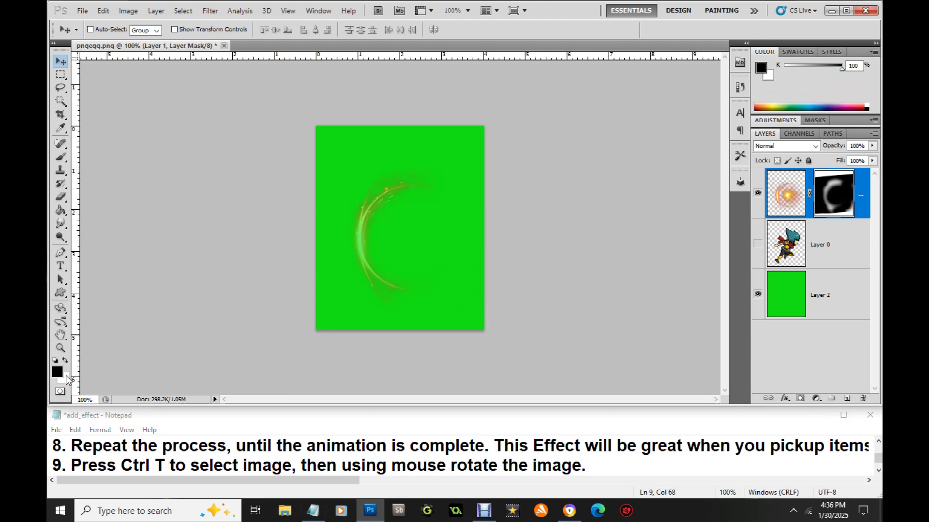
pyautogui.click(66, 360)
# Step: In Notepad, continue the ninth instruction with "I want to show more of the effect, so"
pyautogui.click(611, 471)
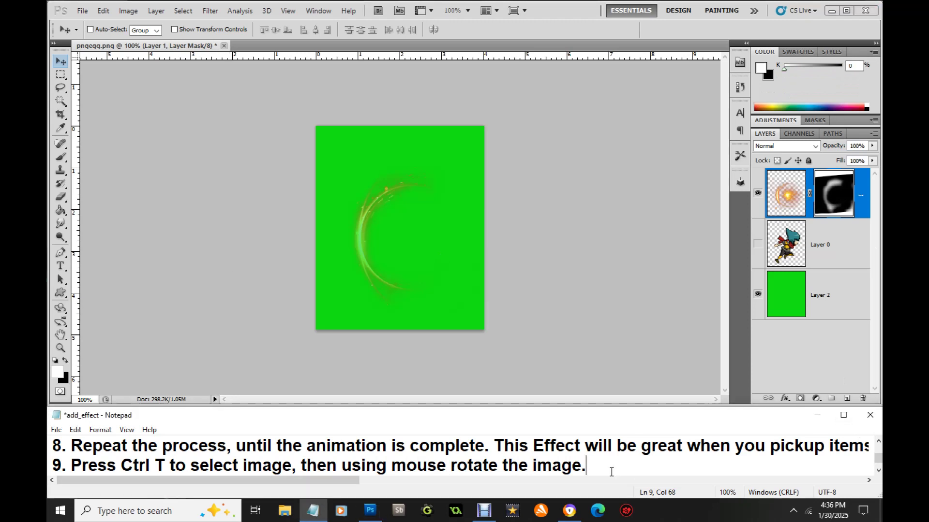
pyautogui.write('I want ')
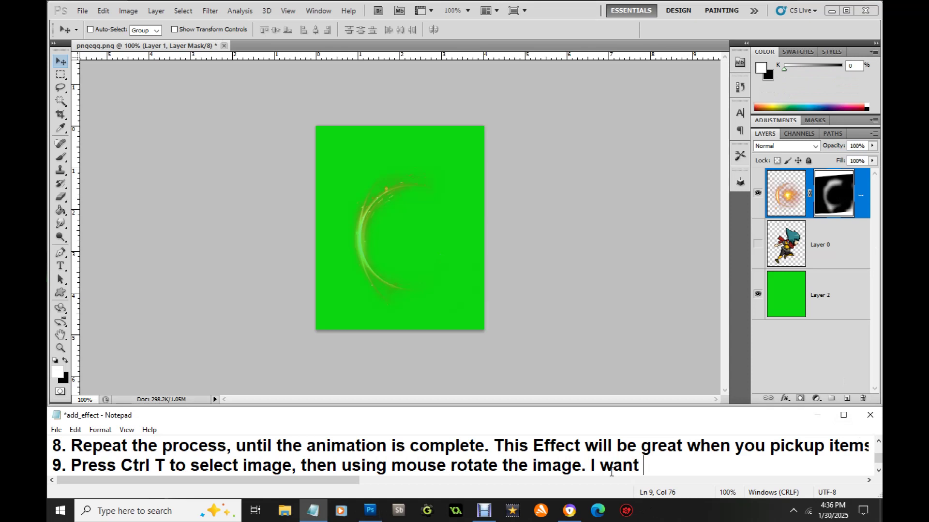
pyautogui.write('to sho')
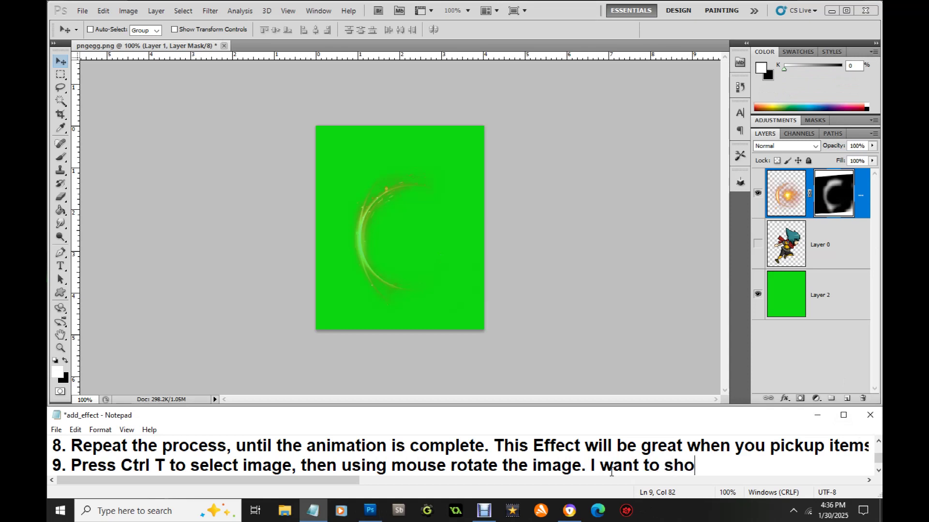
pyautogui.write('w more of ')
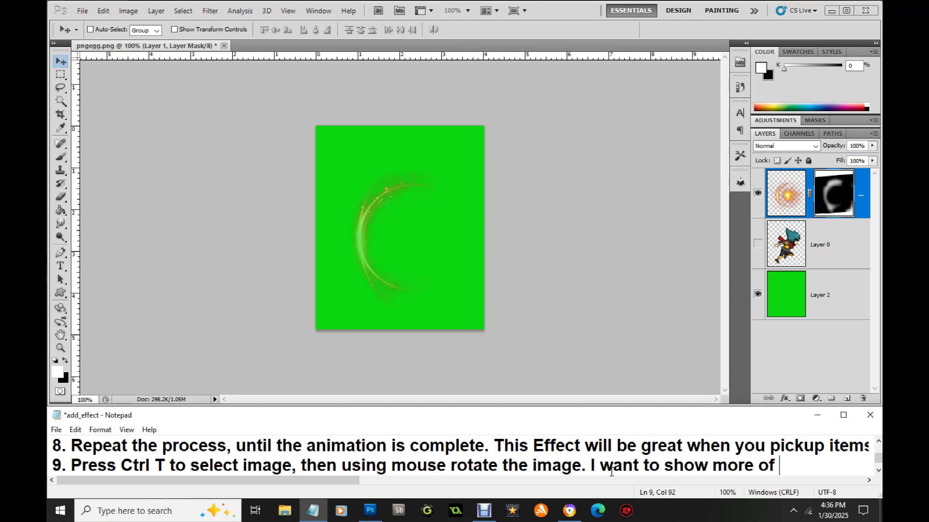
pyautogui.write('the effect, so')
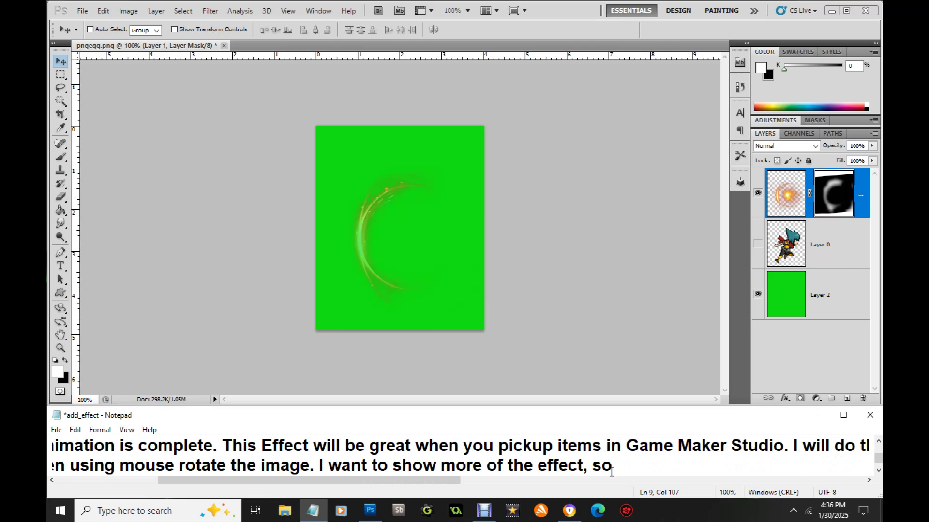
# Step: Continue the sentence with "click the mask image in layers, then"
pyautogui.write('Ii')
pyautogui.press('BackSpace')
pyautogui.press('BackSpace')
pyautogui.write('clki')
pyautogui.press('BackSpace')
pyautogui.write('ick the ')
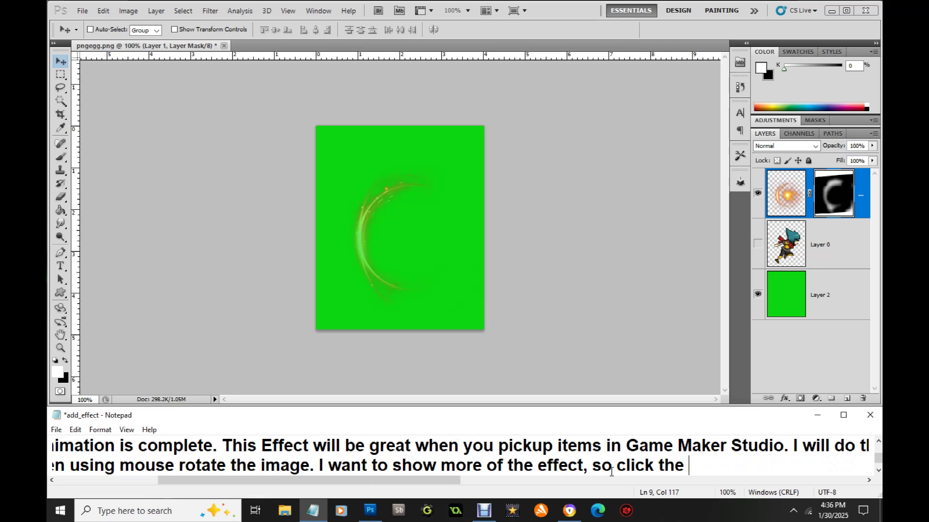
pyautogui.write('mask image in layers, then')
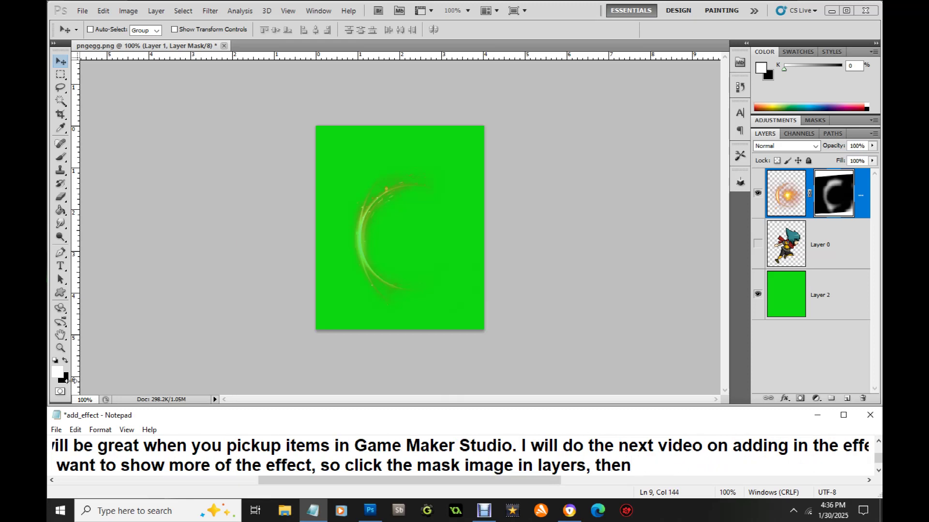
pyautogui.click(58, 372)
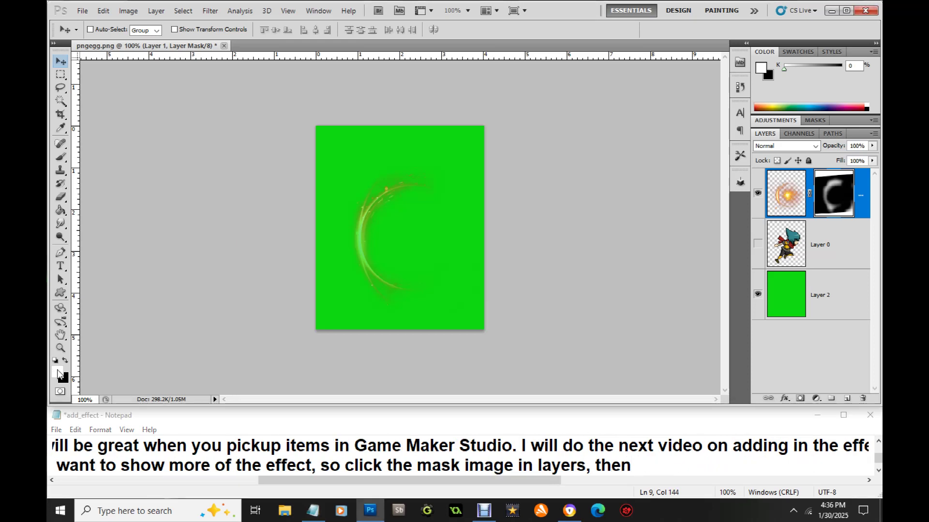
pyautogui.click(66, 361)
pyautogui.click(65, 361)
# Step: In Notepad, continue the ninth instruction with "change you're color to White, so it will reveal the effect again"
pyautogui.click(637, 469)
pyautogui.write("change you're color to White")
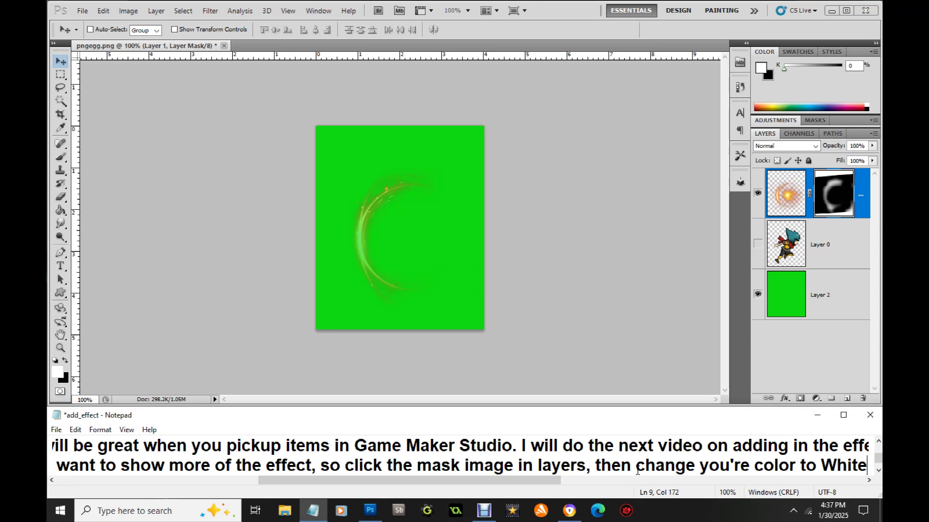
pyautogui.write(', so ')
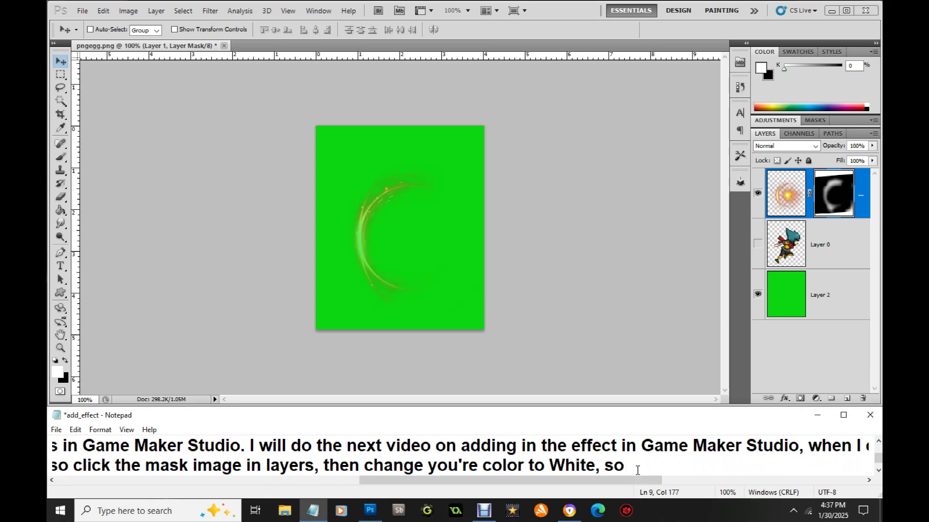
pyautogui.write('it will ')
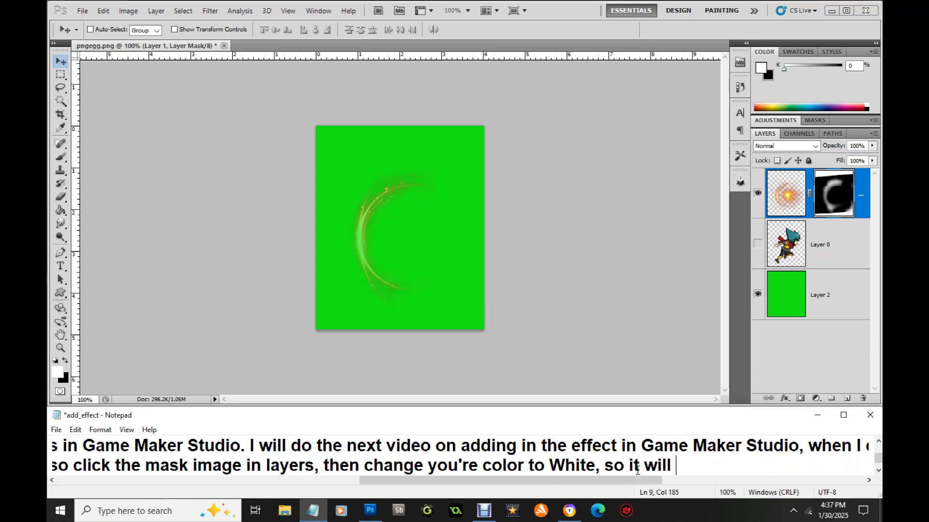
pyautogui.write('reveal the ')
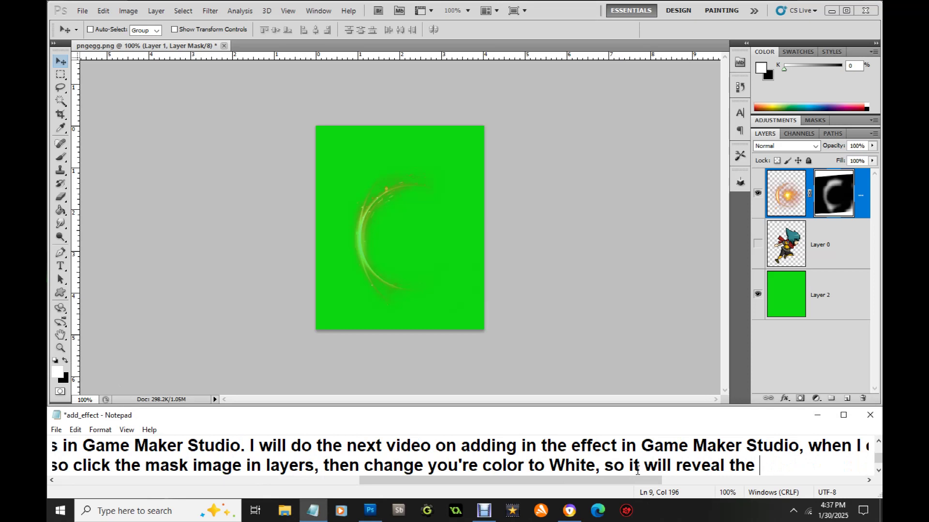
pyautogui.write('effect')
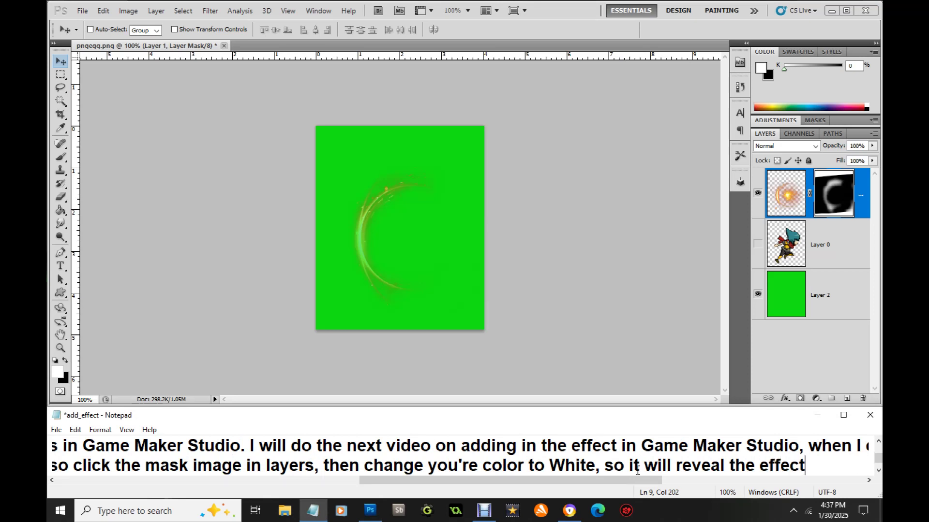
pyautogui.write(' again')
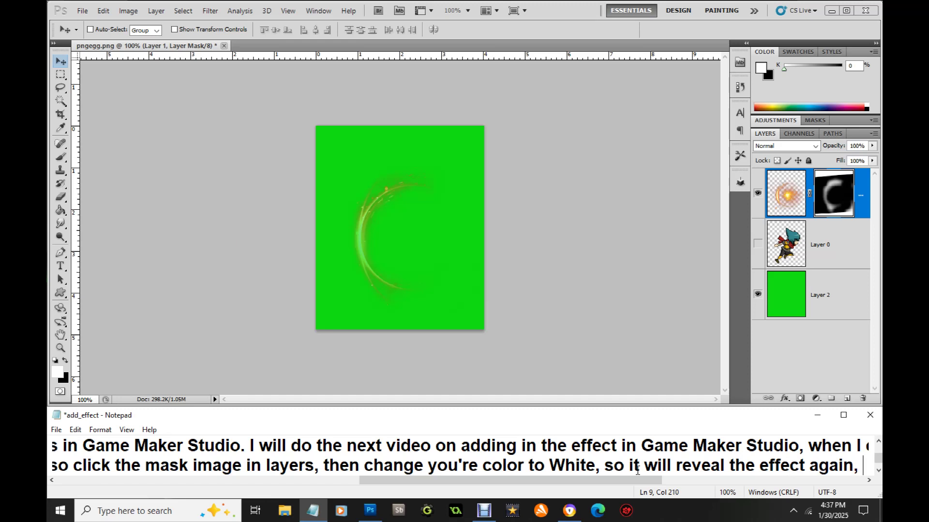
# Step: Finish the sentence with ", its really hiding what you do not want to be seen."
pyautogui.write(', its')
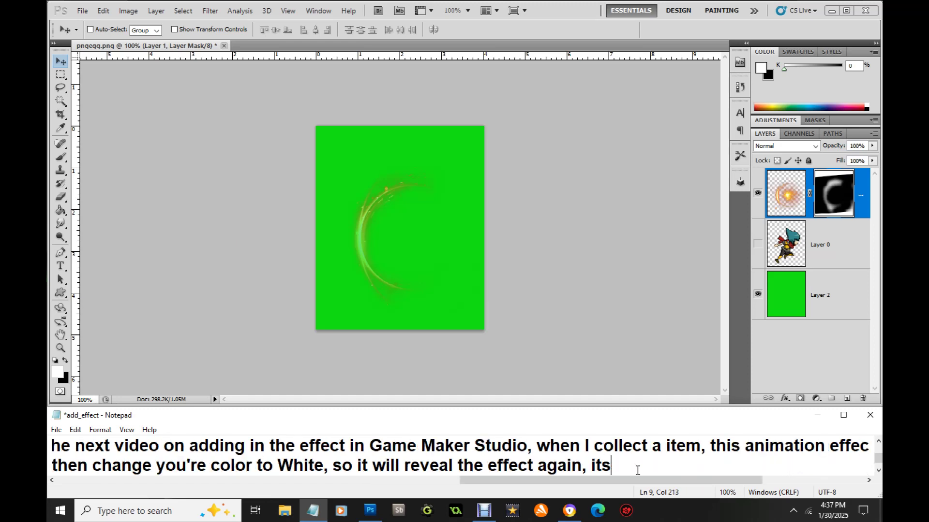
pyautogui.write(' really hiding')
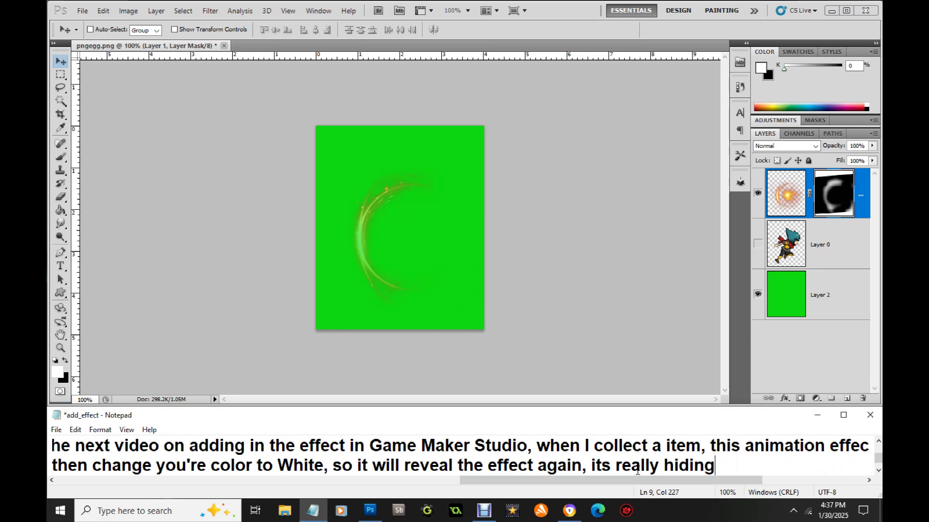
pyautogui.write(' what you d')
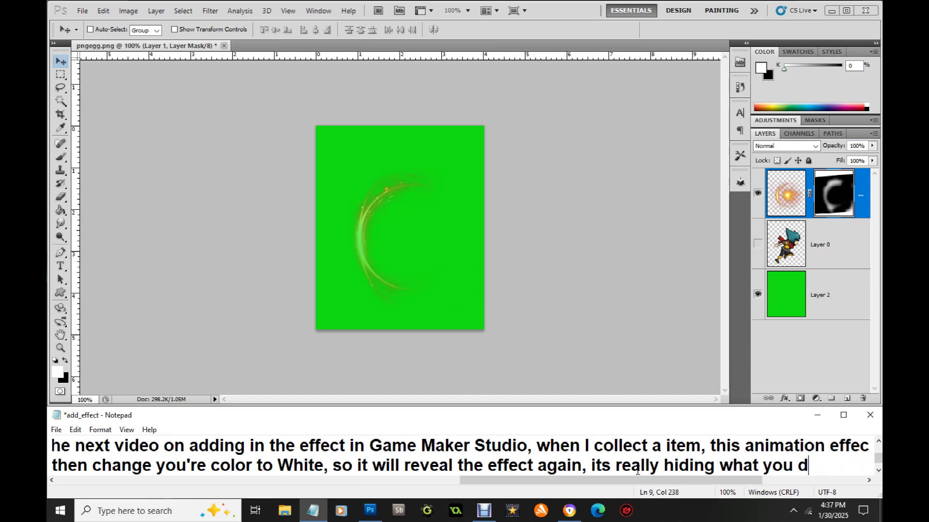
pyautogui.write('o not w')
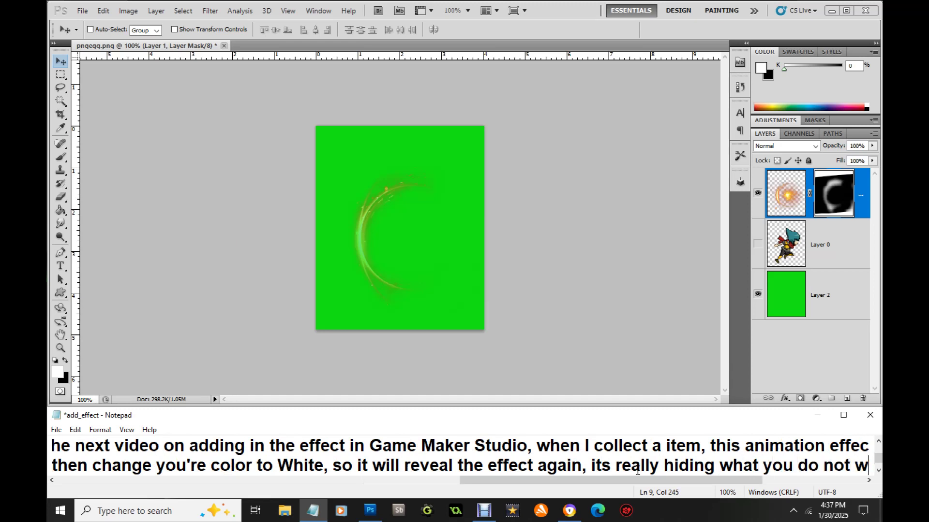
pyautogui.write('ant to b')
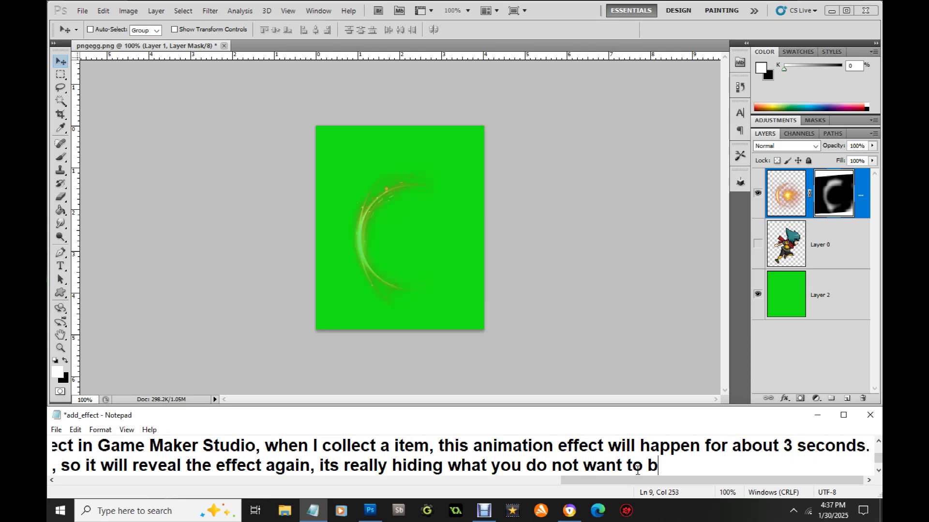
pyautogui.write('ee s')
pyautogui.press('BackSpace')
pyautogui.press('BackSpace')
pyautogui.press('BackSpace')
pyautogui.write('seen.')
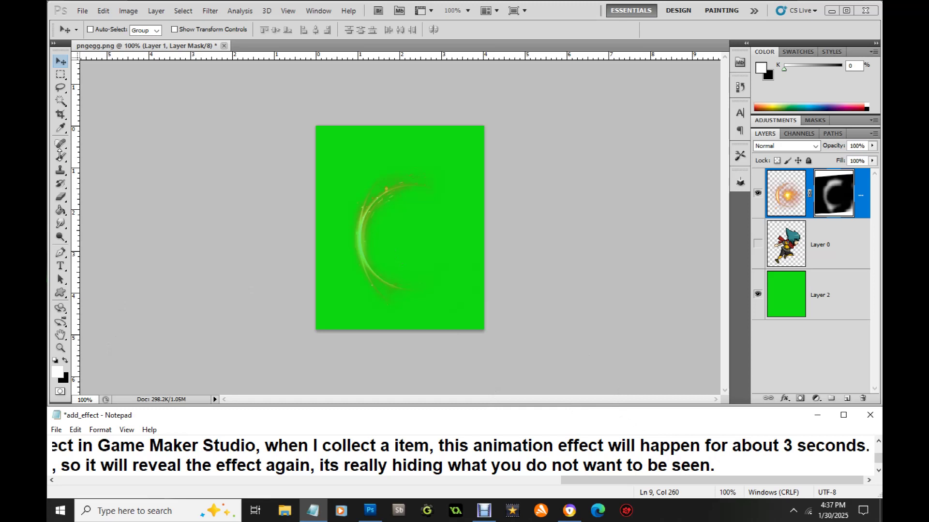
# Step: In Photoshop, paint white on the effect layer's mask with the Brush to reveal sparks in the lower middle and upper right of the ring
pyautogui.click(60, 155)
pyautogui.click(385, 261)
pyautogui.moveTo(426, 269)
pyautogui.mouseDown()
pyautogui.moveTo(443, 275)
pyautogui.moveTo(440, 201)
pyautogui.moveTo(452, 210)
pyautogui.moveTo(450, 227)
pyautogui.mouseUp()
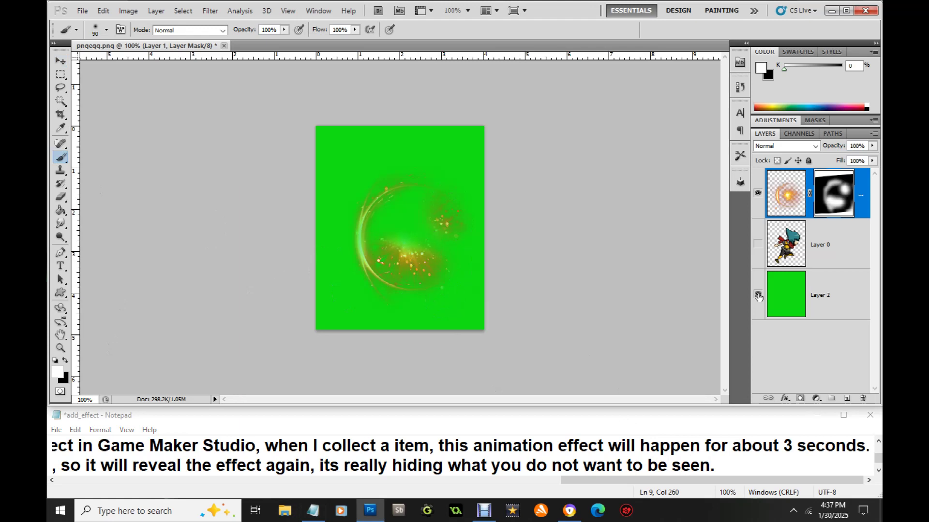
# Step: Hide the green Layer 2 and start a Save As of the transparent effect to the Desktop in PNG format
pyautogui.click(758, 294)
pyautogui.click(66, 65)
pyautogui.click(83, 11)
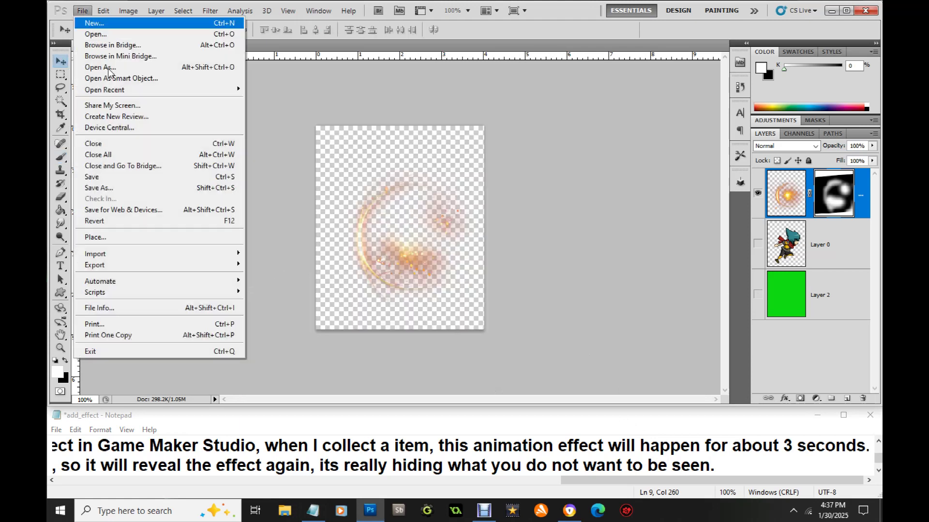
pyautogui.click(125, 190)
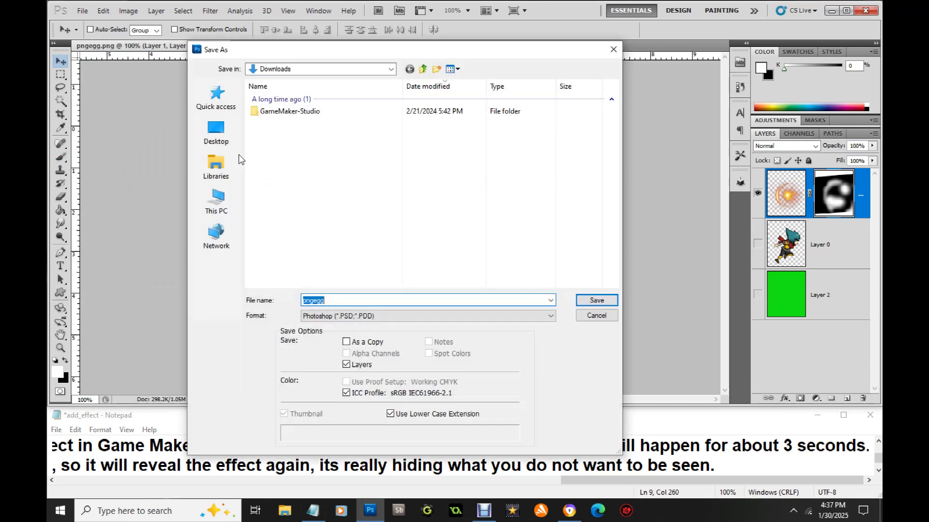
pyautogui.click(406, 317)
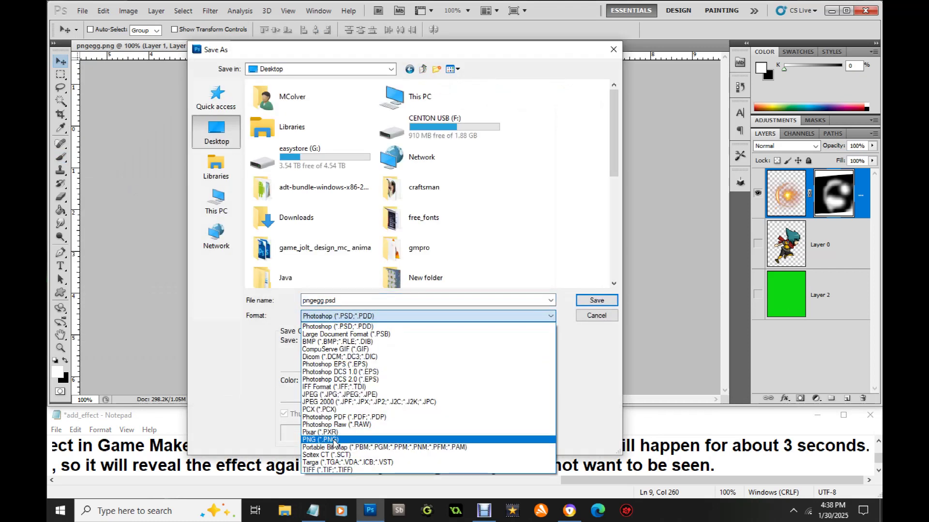
pyautogui.click(406, 438)
# Step: Reuse the previous frame's file name with its ending changed to 2, and save the PNG with the offered options
pyautogui.scroll(-1, 621, 233)
pyautogui.scroll(-5, 621, 233)
pyautogui.click(290, 242)
pyautogui.click(336, 299)
pyautogui.press('BackSpace')
pyautogui.write('2')
pyautogui.click(582, 305)
pyautogui.click(564, 199)
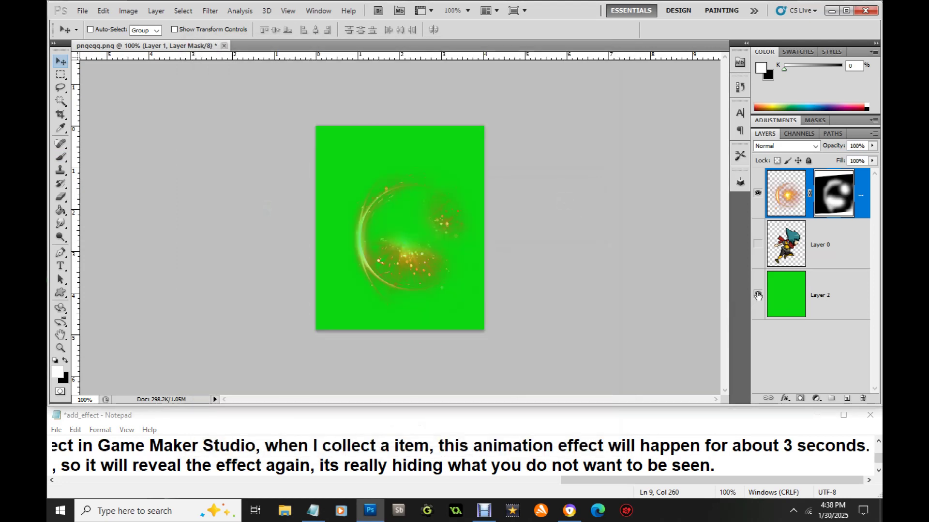
# Step: Show the green Layer 2 and make the effect layer's image active instead of its mask
pyautogui.click(758, 294)
pyautogui.click(791, 201)
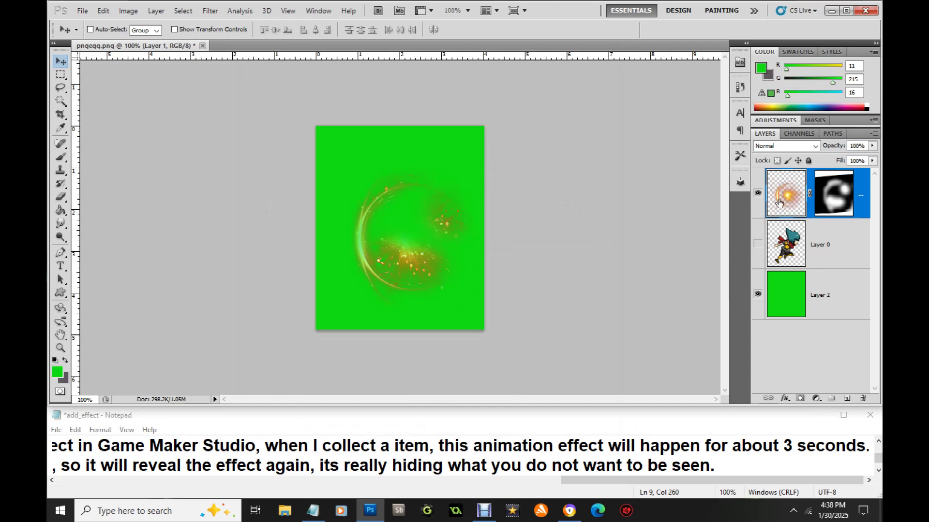
# Step: In Notepad, end the ninth instruction with the sentence "Repeat the process."
pyautogui.click(738, 463)
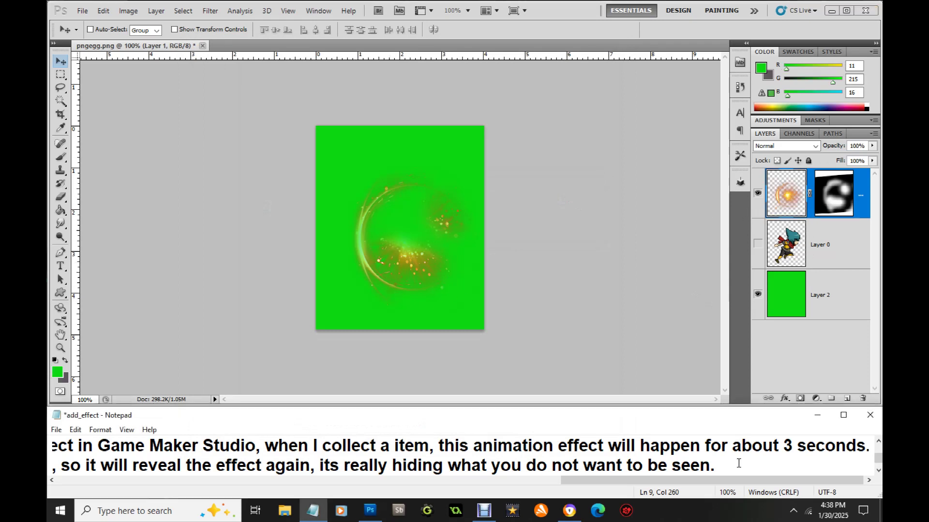
pyautogui.write('Repeat the pros')
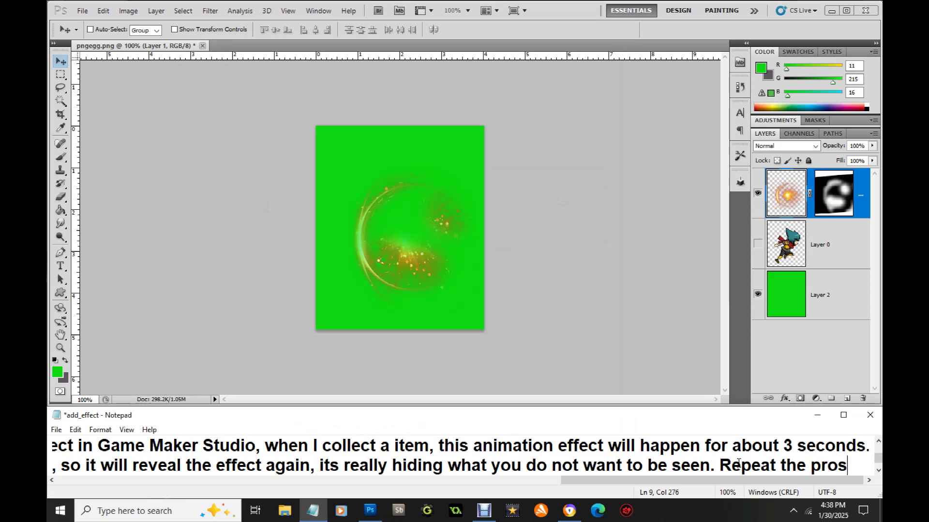
pyautogui.write('ess.')
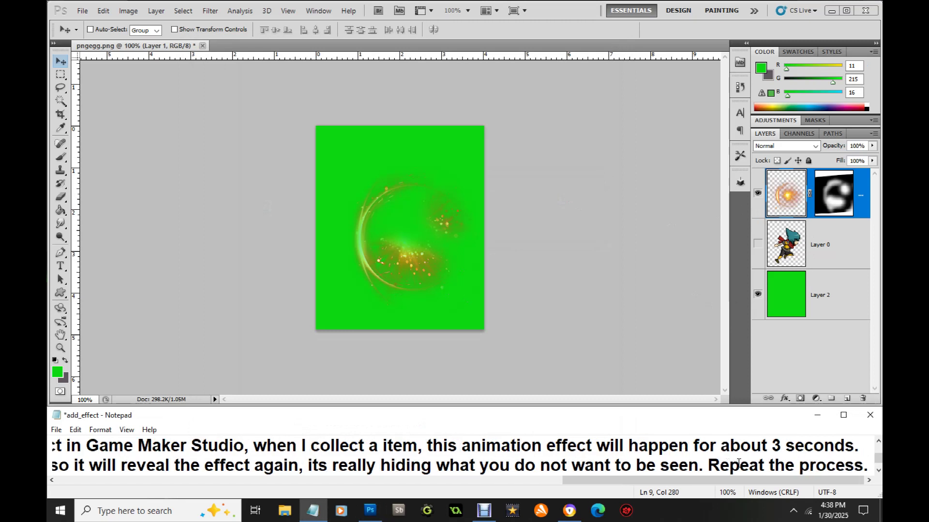
pyautogui.click(830, 201)
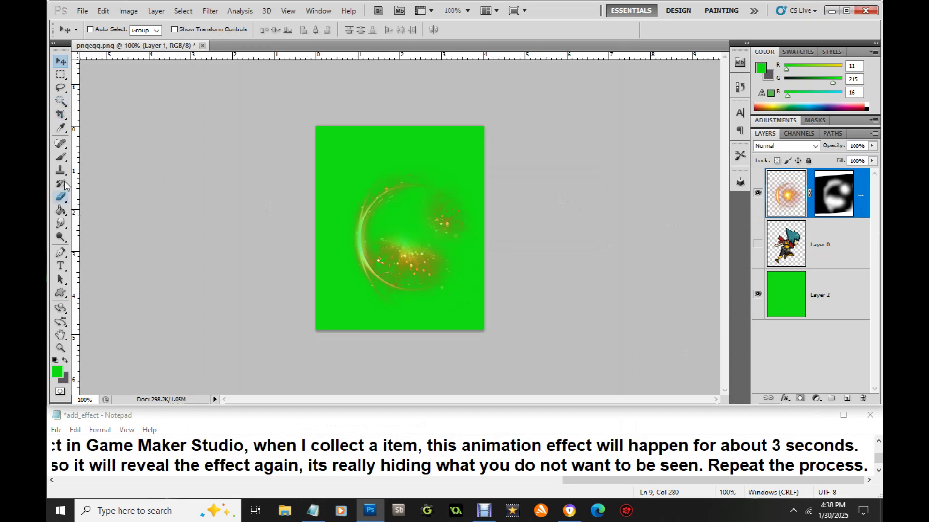
pyautogui.click(61, 158)
pyautogui.moveTo(385, 227); pyautogui.dragTo(396, 257)
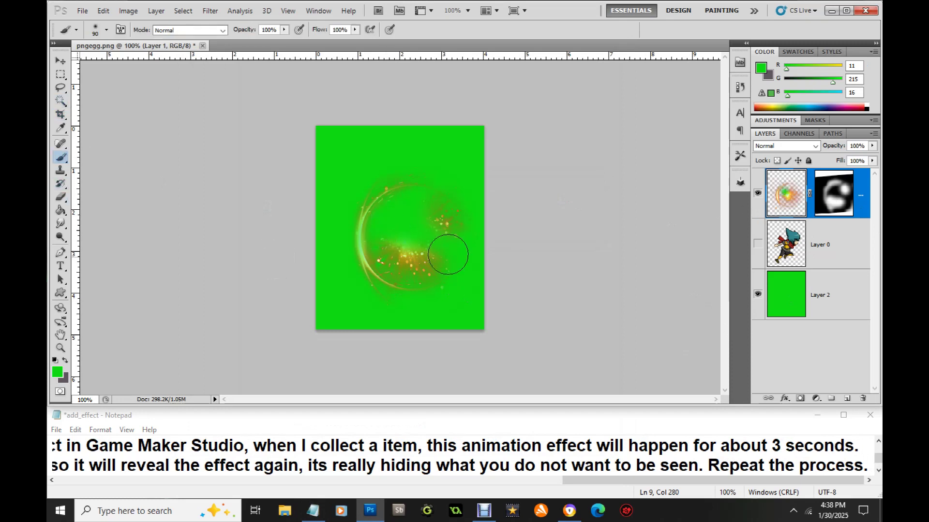
pyautogui.click(104, 11)
pyautogui.click(131, 23)
# Step: In Photoshop, make the effect layer's mask active and brush white over the center, right side, top and bottom to reveal more sparks
pyautogui.click(832, 202)
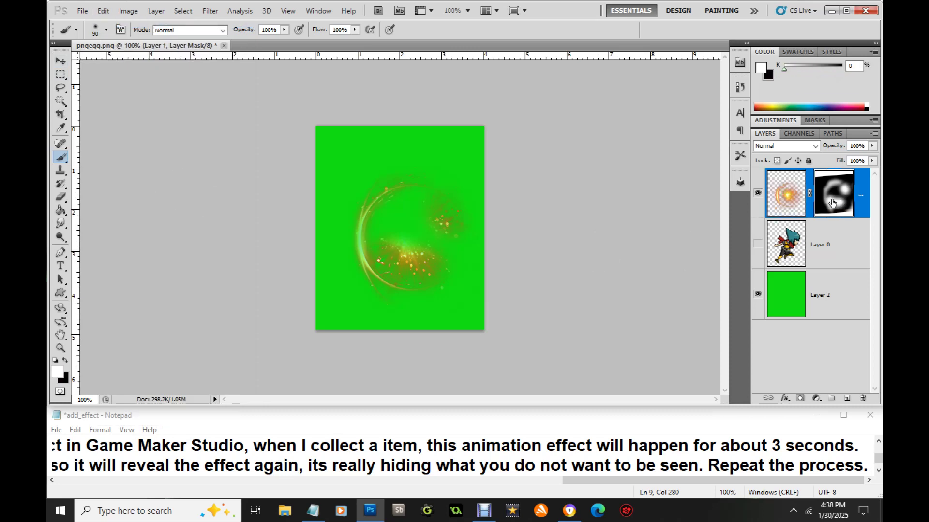
pyautogui.moveTo(402, 212); pyautogui.dragTo(414, 243)
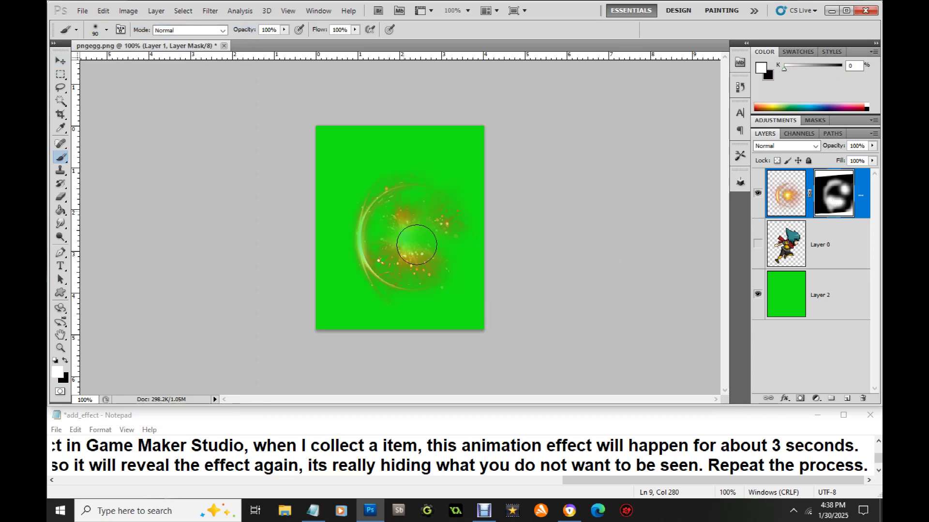
pyautogui.click(454, 256)
pyautogui.click(443, 183)
pyautogui.click(407, 303)
# Step: Rotate the effect layer with its mask about 134 degrees and apply the transformation
pyautogui.click(60, 60)
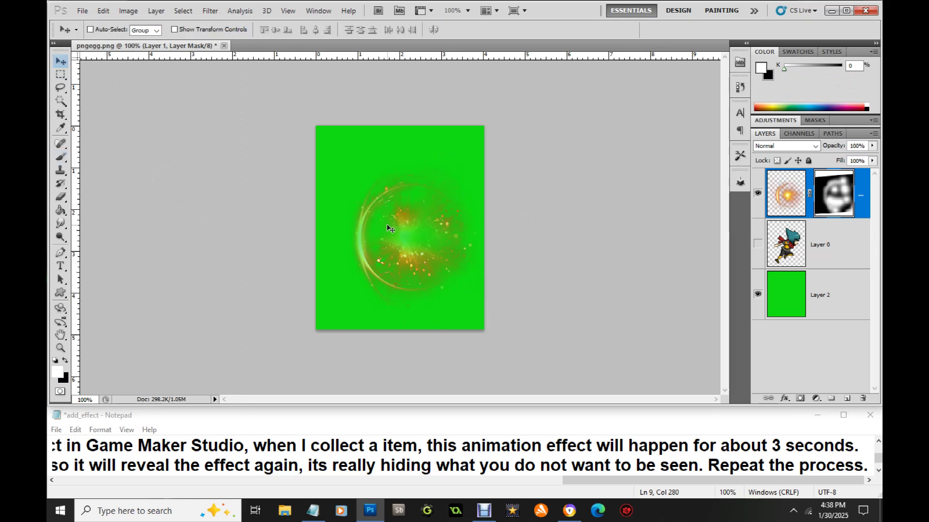
pyautogui.moveTo(560, 140); pyautogui.dragTo(363, 351)
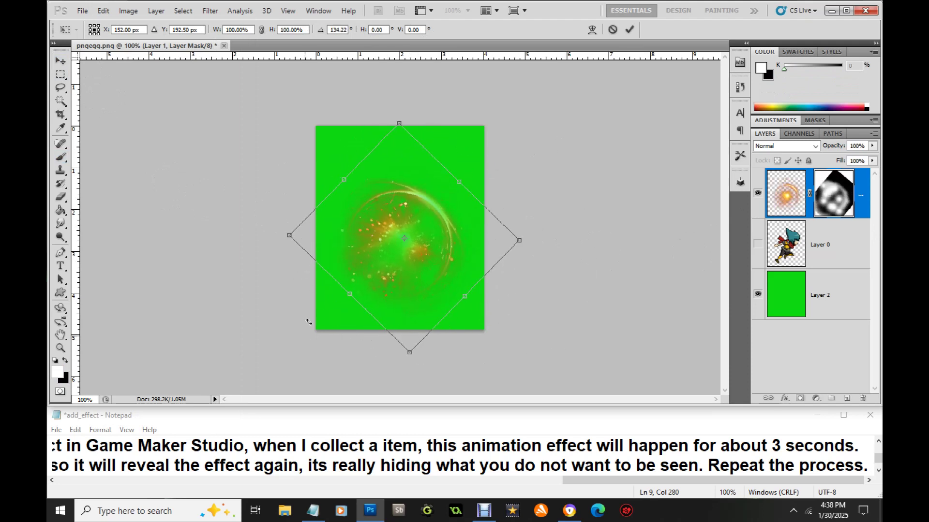
pyautogui.click(60, 61)
pyautogui.click(408, 195)
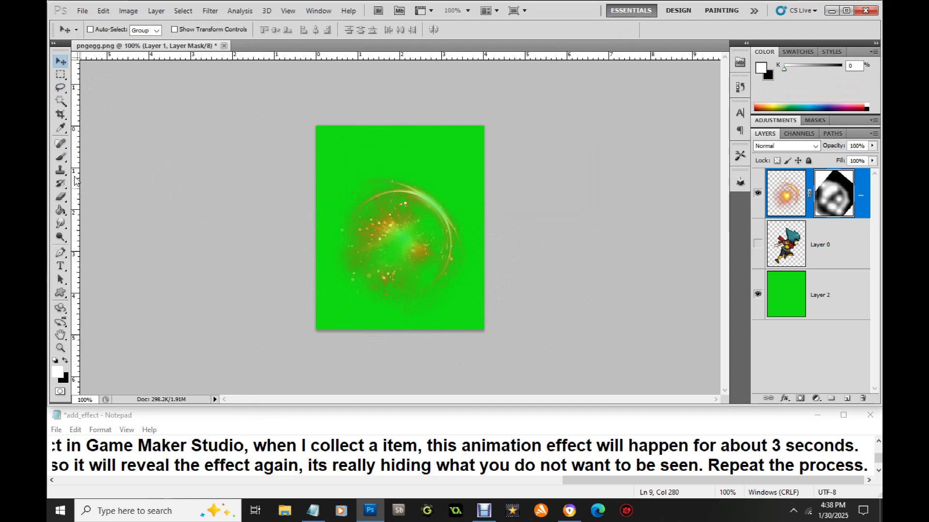
pyautogui.click(60, 157)
pyautogui.moveTo(437, 202); pyautogui.dragTo(454, 225)
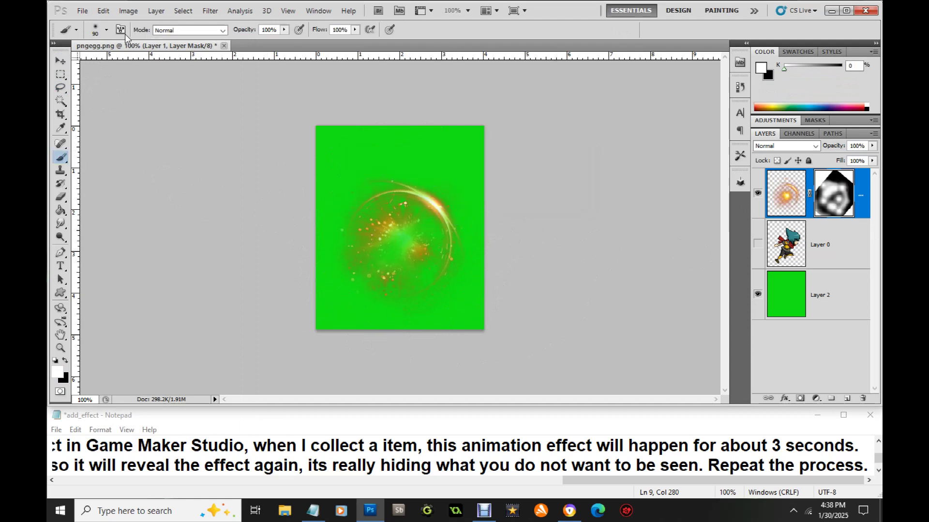
pyautogui.click(103, 11)
pyautogui.click(121, 23)
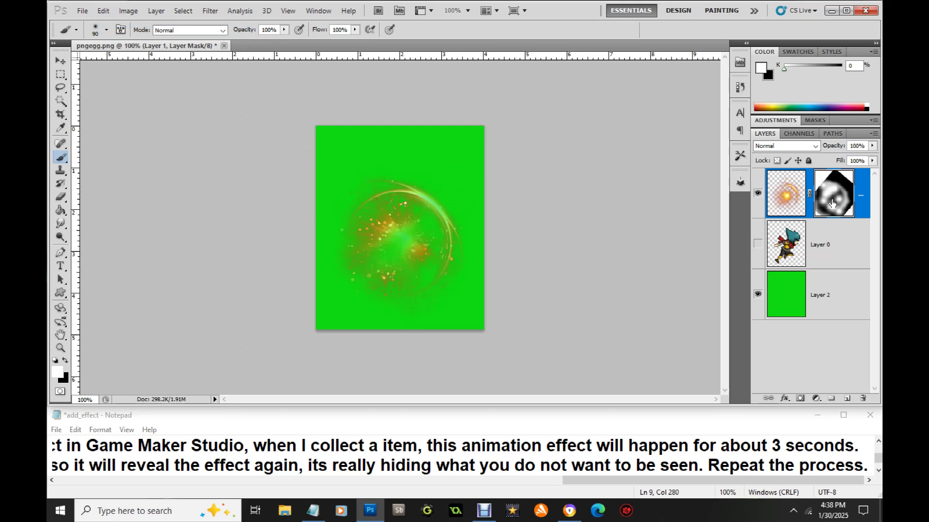
# Step: Brush black on the effect layer's mask to hide the arc's upper-right part and patches of sparks on the right and upper left
pyautogui.press('x')
pyautogui.moveTo(435, 201); pyautogui.dragTo(446, 241)
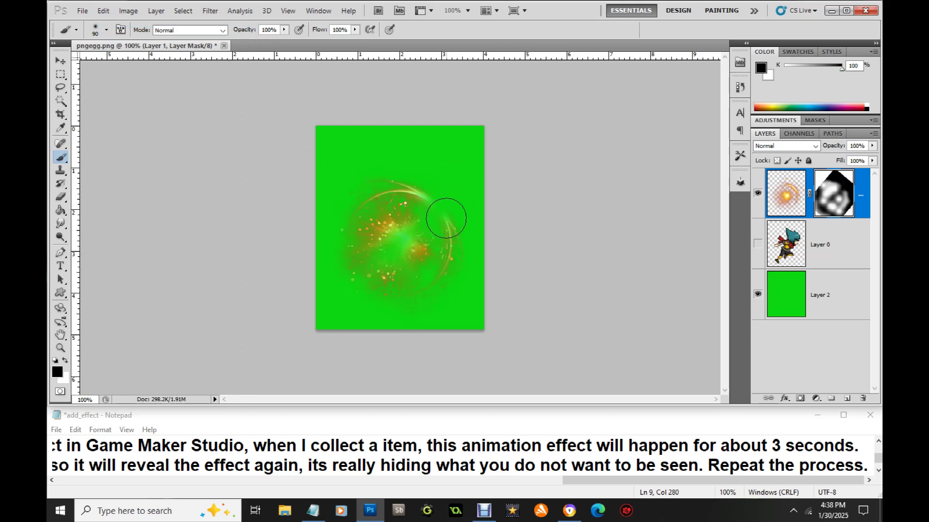
pyautogui.moveTo(414, 197); pyautogui.dragTo(425, 191)
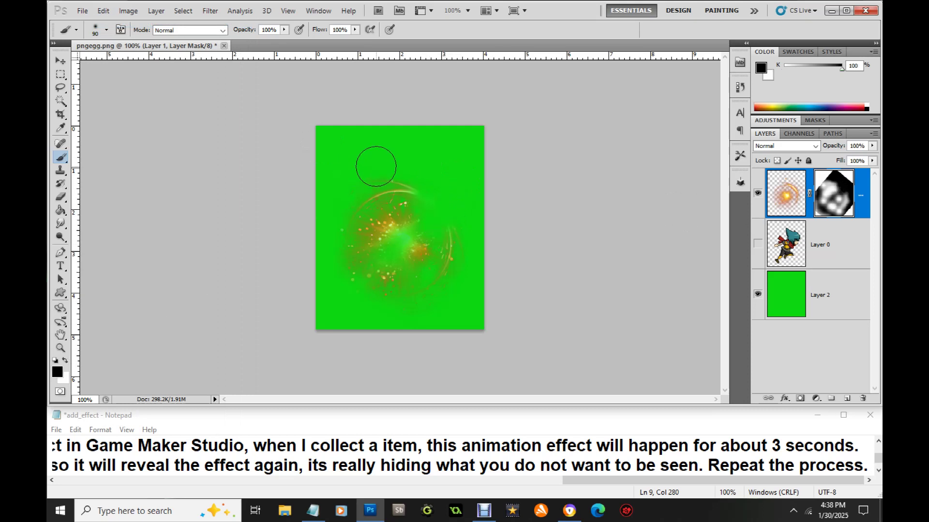
pyautogui.moveTo(442, 259)
pyautogui.mouseDown()
pyautogui.moveTo(415, 292)
pyautogui.moveTo(422, 246)
pyautogui.moveTo(417, 280)
pyautogui.moveTo(399, 225)
pyautogui.moveTo(378, 220)
pyautogui.moveTo(381, 242)
pyautogui.mouseUp()
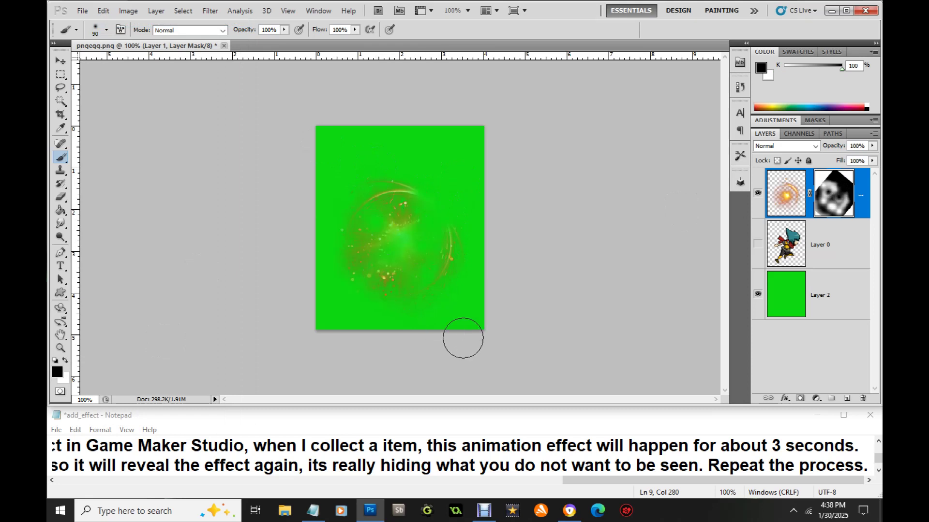
# Step: Hide the green Layer 2 and prepare to save the frame to the Desktop in PNG format
pyautogui.click(60, 63)
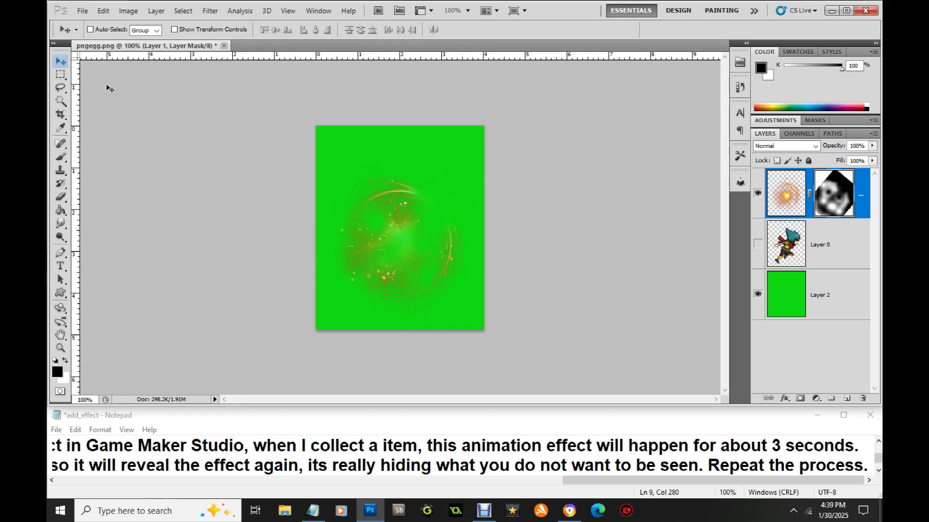
pyautogui.click(83, 10)
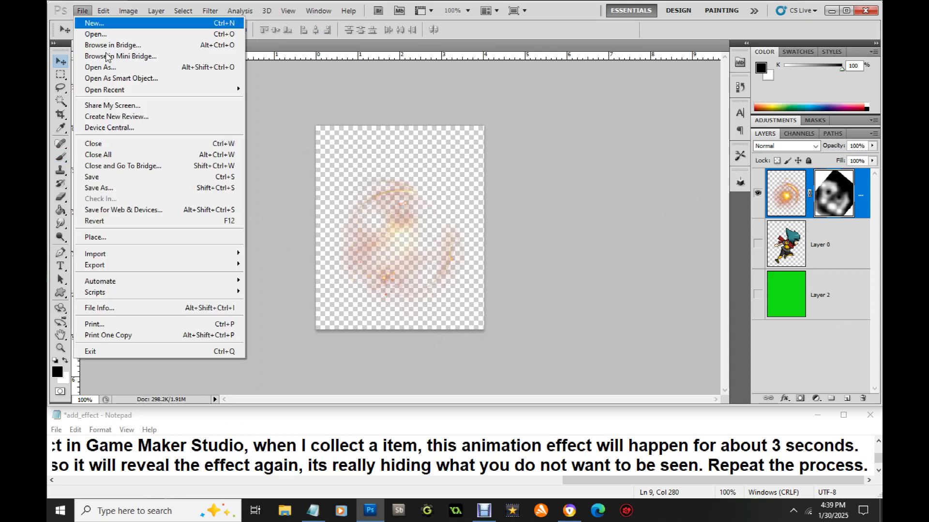
pyautogui.click(130, 189)
pyautogui.click(232, 135)
pyautogui.click(440, 315)
pyautogui.click(322, 437)
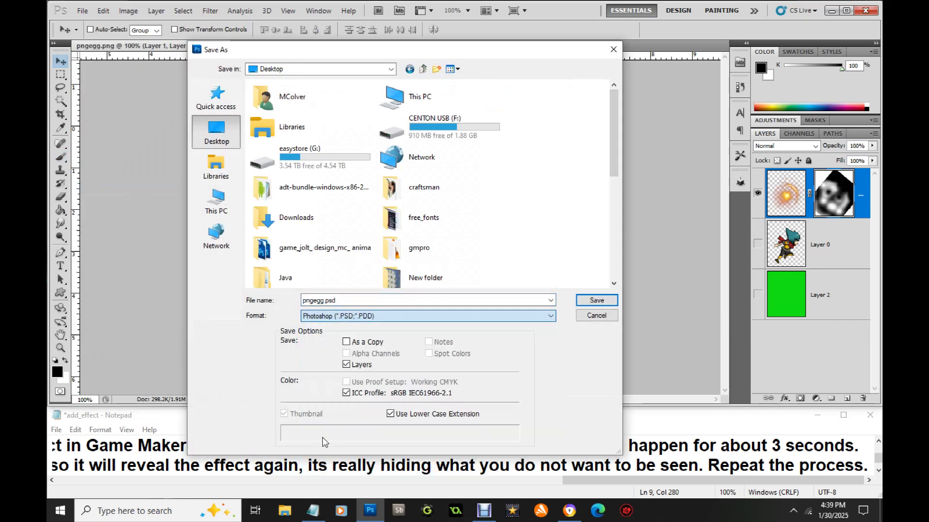
pyautogui.scroll(-5, 599, 184)
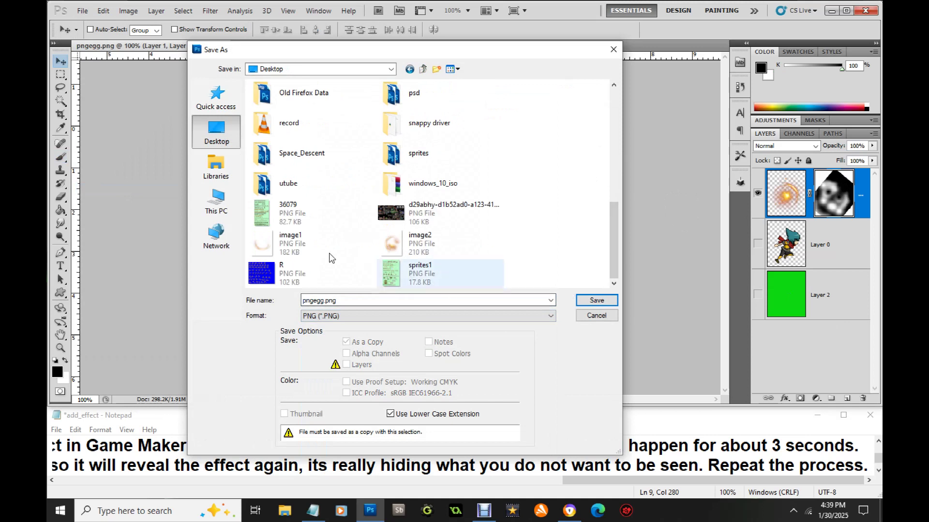
# Step: Reuse the image2 file name with its ending changed to 3, and save the PNG with the offered options
pyautogui.click(419, 242)
pyautogui.click(351, 300)
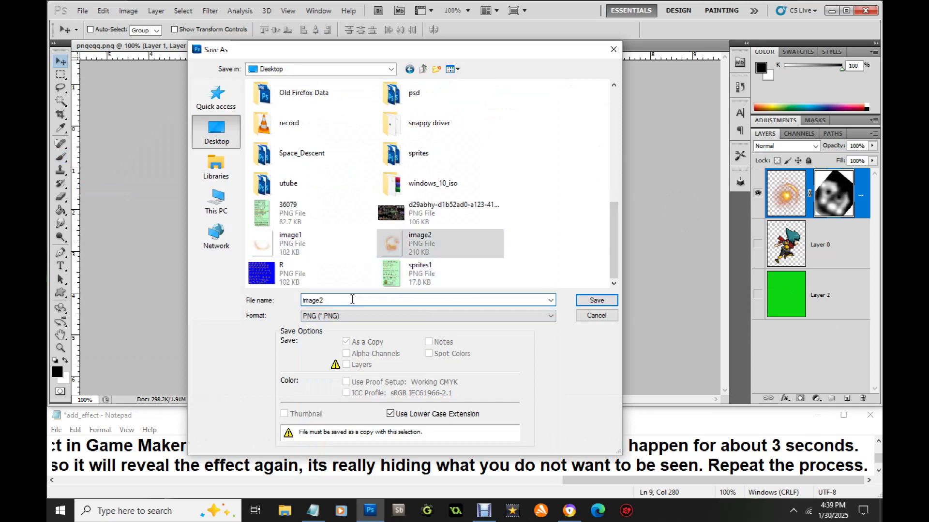
pyautogui.press('BackSpace')
pyautogui.write('3')
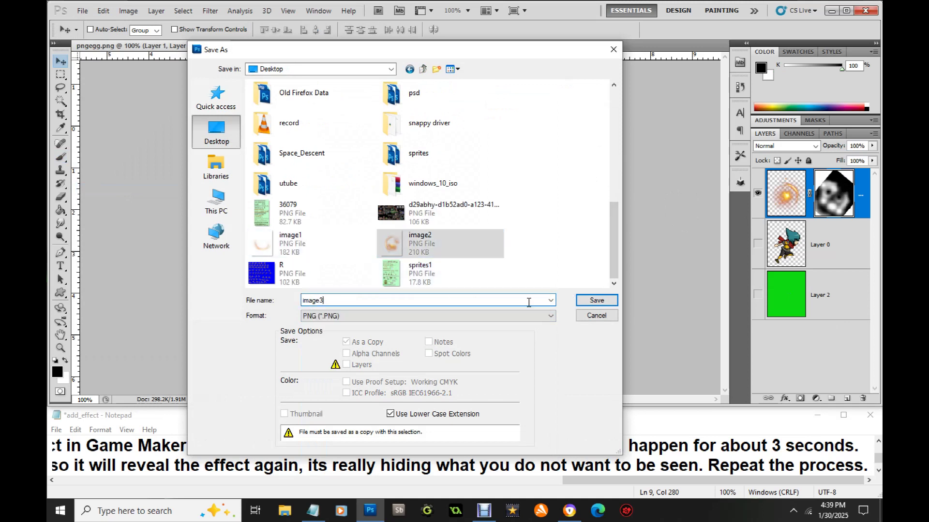
pyautogui.click(598, 304)
pyautogui.click(564, 200)
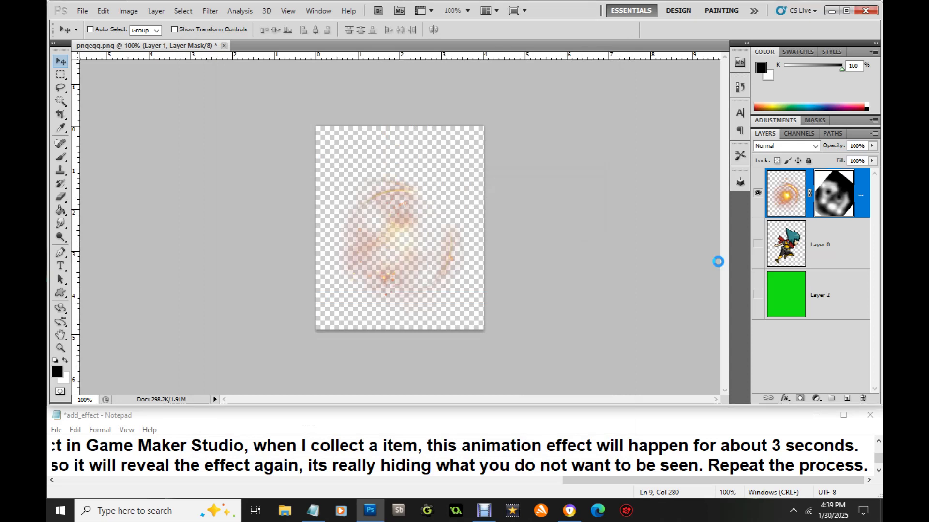
# Step: Show the green Layer 2 and brush white on the effect layer's mask to reveal the central burst and surrounding ring
pyautogui.click(757, 295)
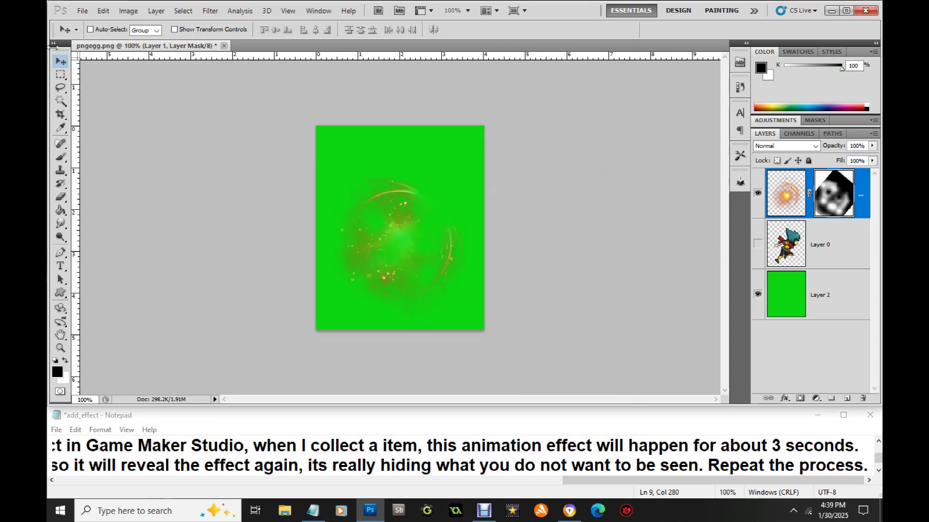
pyautogui.click(61, 156)
pyautogui.click(65, 360)
pyautogui.moveTo(393, 253)
pyautogui.mouseDown()
pyautogui.moveTo(436, 240)
pyautogui.moveTo(425, 208)
pyautogui.moveTo(357, 228)
pyautogui.moveTo(398, 255)
pyautogui.mouseUp()
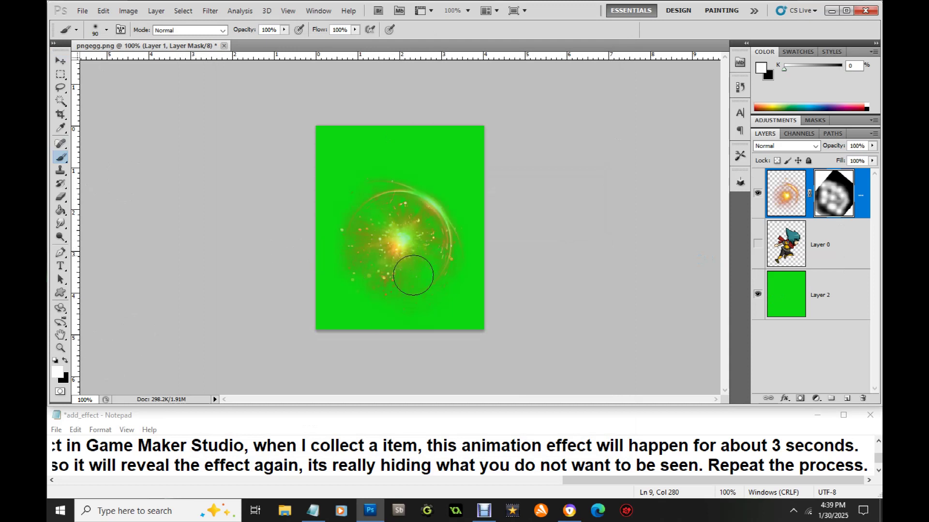
# Step: Rotate the revealed effect about 98.5 degrees and apply the transformation
pyautogui.click(61, 60)
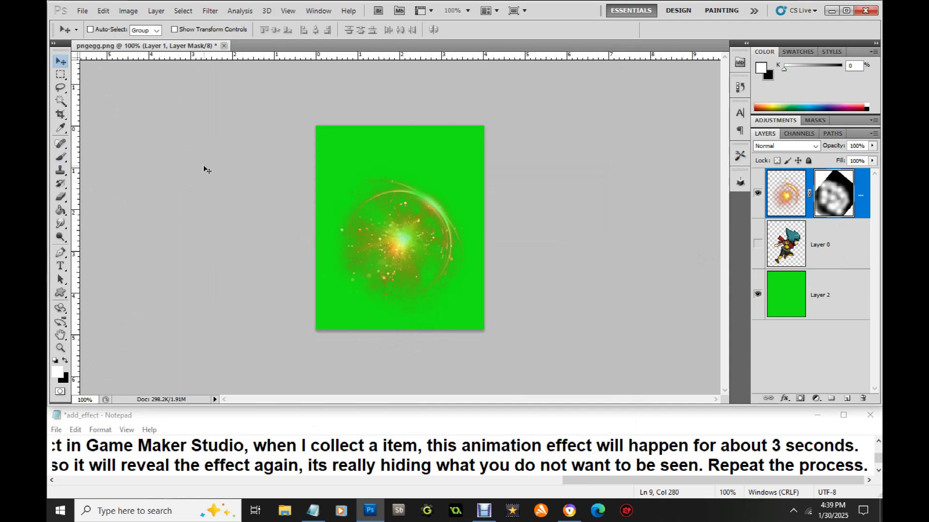
pyautogui.hotkey('ctrl', 't')
pyautogui.moveTo(560, 92); pyautogui.dragTo(492, 364)
pyautogui.click(61, 60)
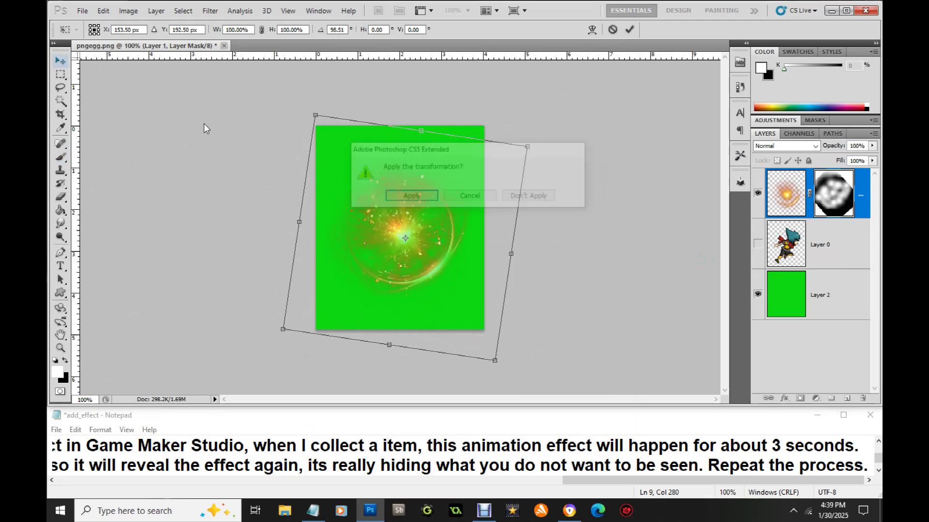
pyautogui.click(414, 199)
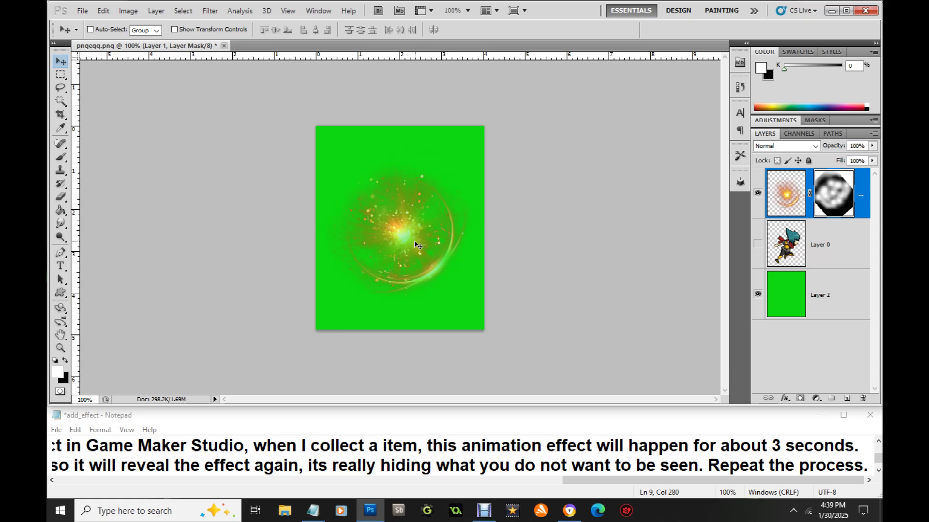
# Step: Scale the effect layer down to about 79 percent, keep it near the canvas center, and apply the transformation
pyautogui.hotkey('ctrl', 't')
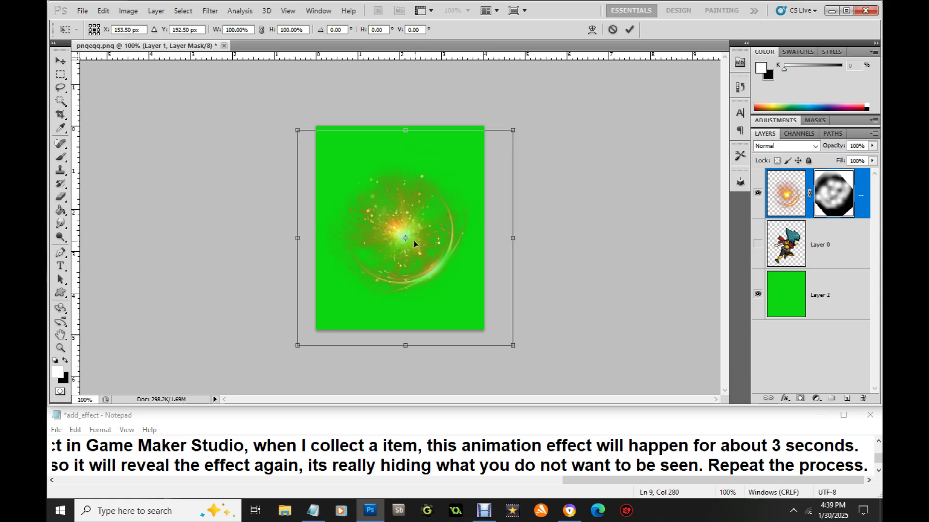
pyautogui.moveTo(516, 127); pyautogui.dragTo(470, 173)
pyautogui.moveTo(402, 252); pyautogui.dragTo(419, 237)
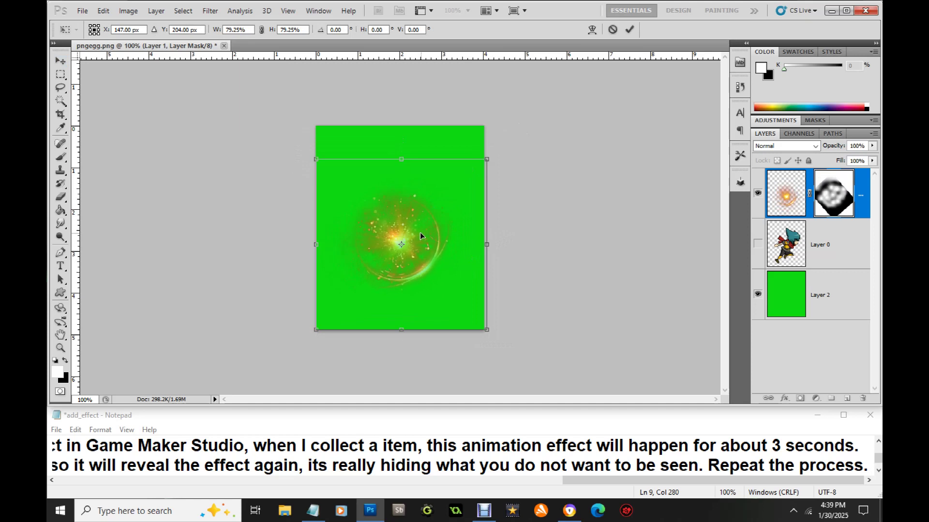
pyautogui.click(61, 60)
pyautogui.click(420, 197)
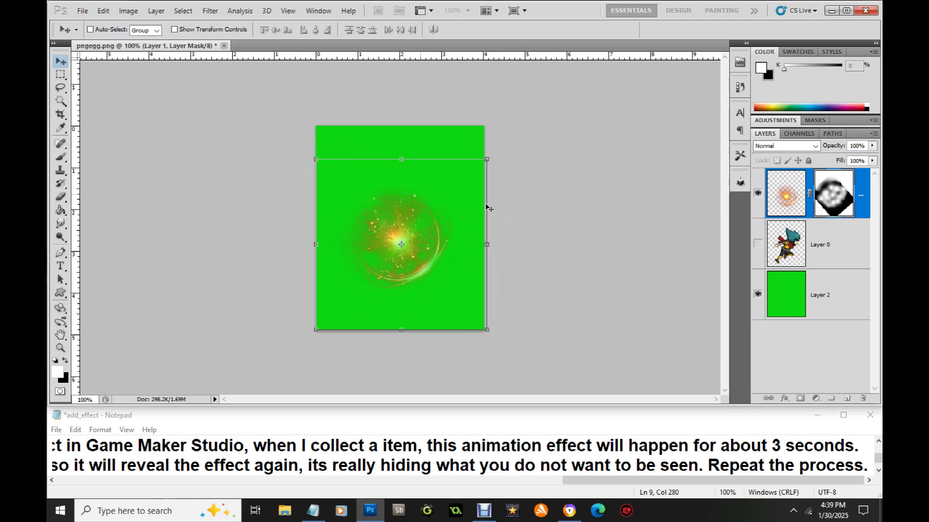
pyautogui.click(61, 157)
pyautogui.click(399, 241)
pyautogui.click(103, 11)
pyautogui.click(128, 23)
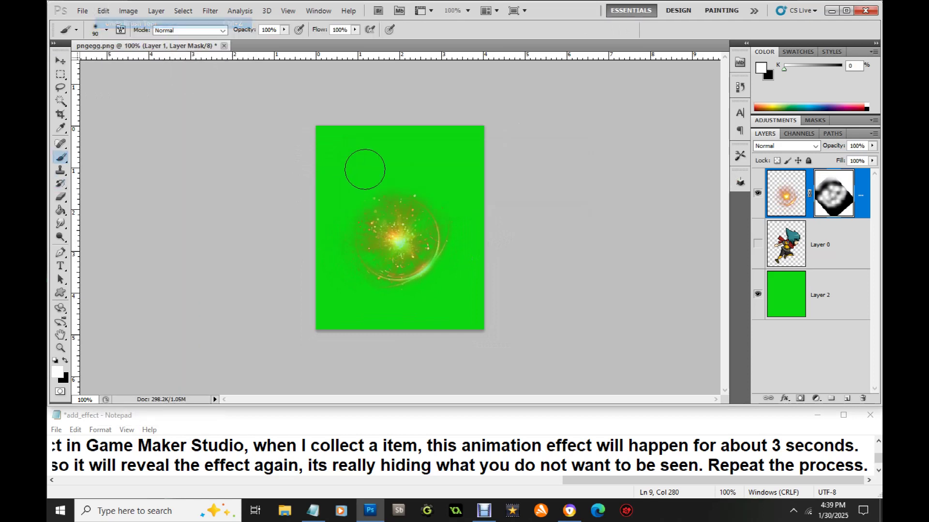
# Step: Brush black on the effect layer's mask over the center and around the ring, leaving only a few faint spark patches
pyautogui.click(65, 361)
pyautogui.moveTo(394, 239); pyautogui.dragTo(398, 238)
pyautogui.click(398, 239)
pyautogui.click(398, 242)
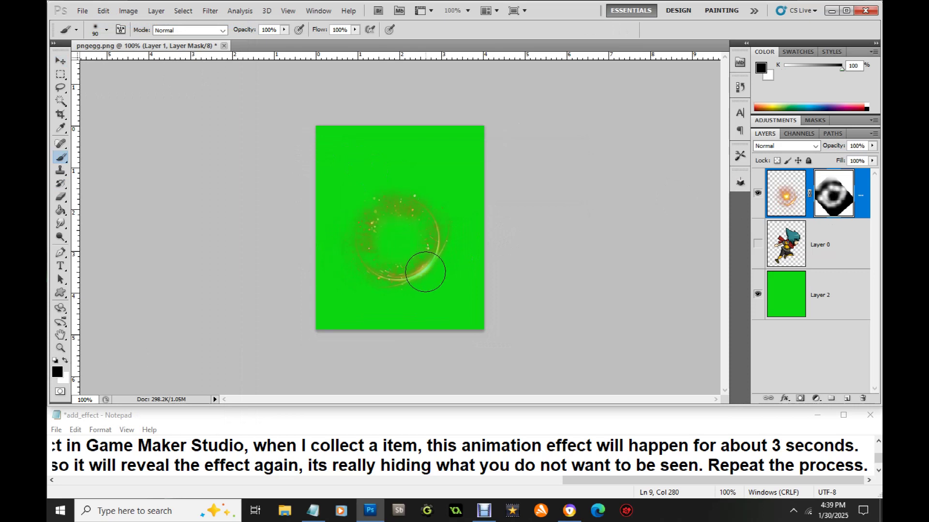
pyautogui.moveTo(446, 260)
pyautogui.mouseDown()
pyautogui.moveTo(450, 233)
pyautogui.moveTo(440, 271)
pyautogui.moveTo(443, 259)
pyautogui.moveTo(414, 302)
pyautogui.moveTo(364, 294)
pyautogui.moveTo(380, 298)
pyautogui.moveTo(424, 275)
pyautogui.moveTo(437, 300)
pyautogui.moveTo(372, 213)
pyautogui.moveTo(382, 218)
pyautogui.moveTo(411, 181)
pyautogui.moveTo(315, 256)
pyautogui.moveTo(342, 249)
pyautogui.moveTo(339, 266)
pyautogui.moveTo(353, 269)
pyautogui.moveTo(364, 308)
pyautogui.moveTo(447, 220)
pyautogui.moveTo(463, 218)
pyautogui.moveTo(489, 277)
pyautogui.mouseUp()
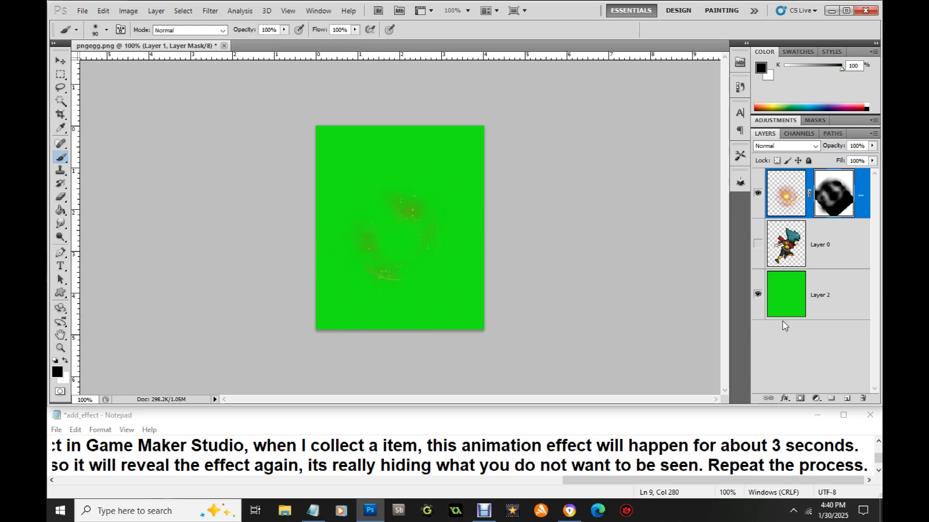
# Step: Hide the green background layer and set up a PNG save of the faded frame on the Desktop
pyautogui.click(757, 295)
pyautogui.click(82, 10)
pyautogui.click(140, 188)
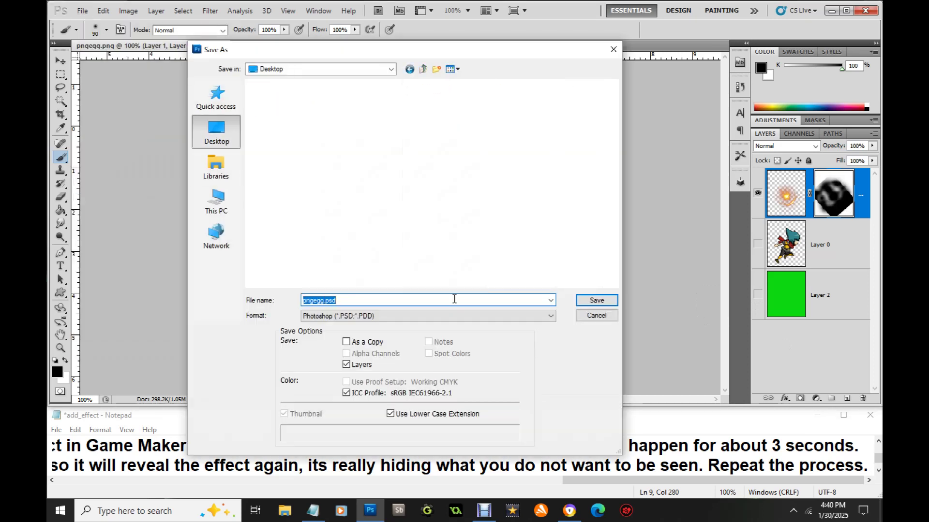
pyautogui.click(481, 316)
pyautogui.click(308, 443)
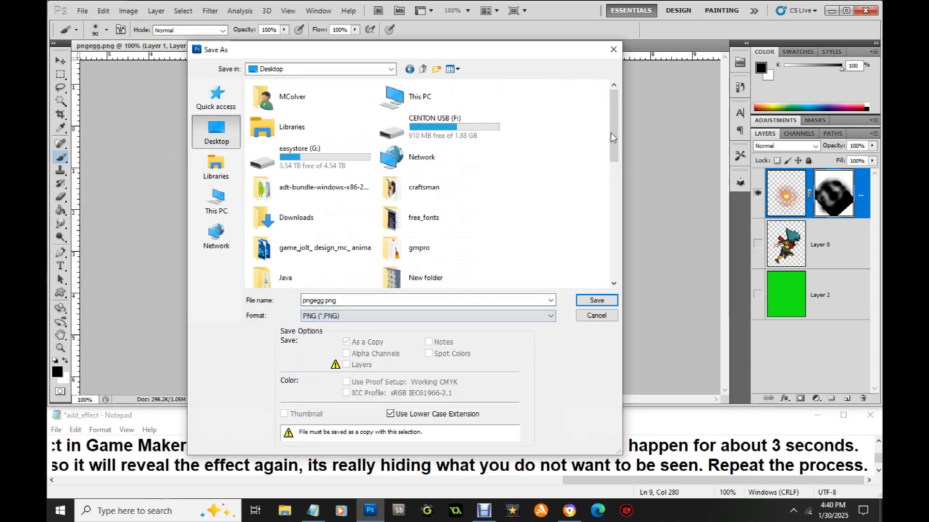
pyautogui.scroll(-10, 602, 142)
# Step: Name the file image4, based on the image3 file name, and save the PNG with the offered options
pyautogui.click(290, 243)
pyautogui.doubleClick(337, 299)
pyautogui.click(339, 299)
pyautogui.press('BackSpace')
pyautogui.write('4')
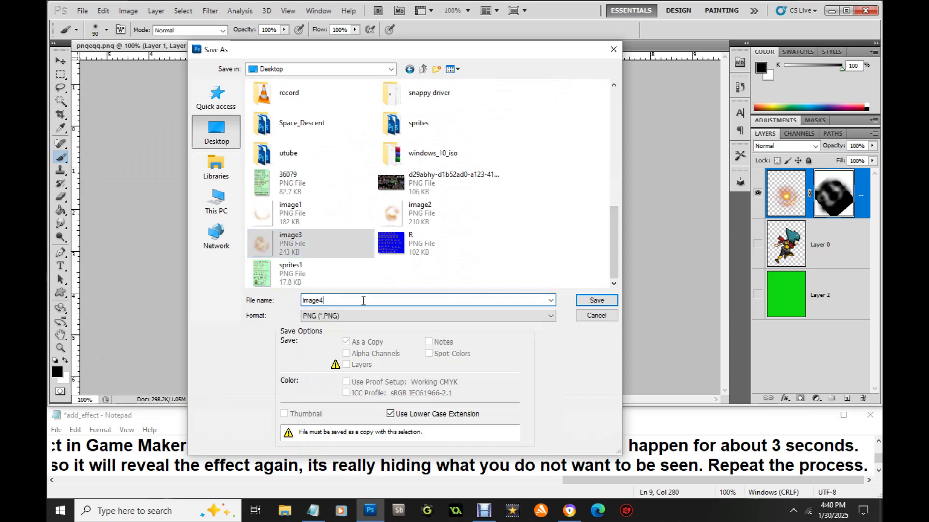
pyautogui.click(596, 300)
pyautogui.click(561, 203)
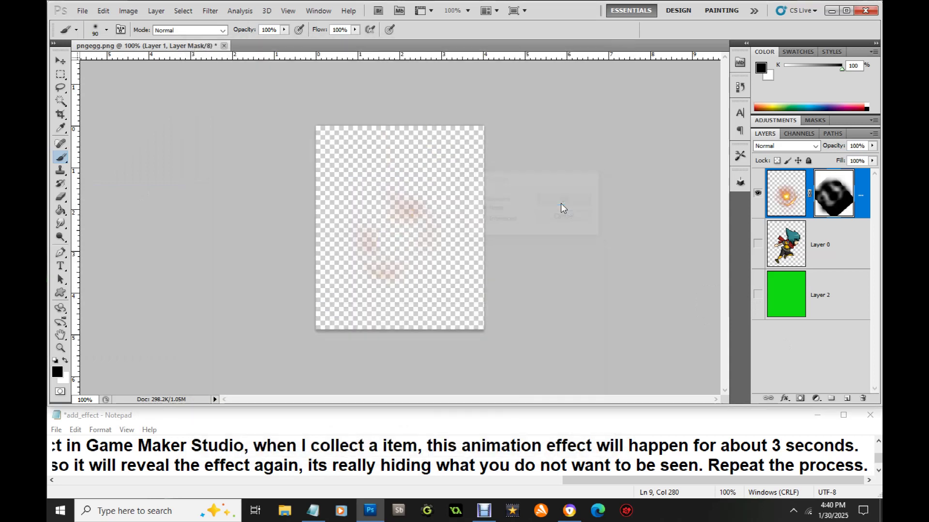
# Step: Hide both the effect layer and the green Layer 2 to leave a fully transparent, empty frame
pyautogui.click(758, 294)
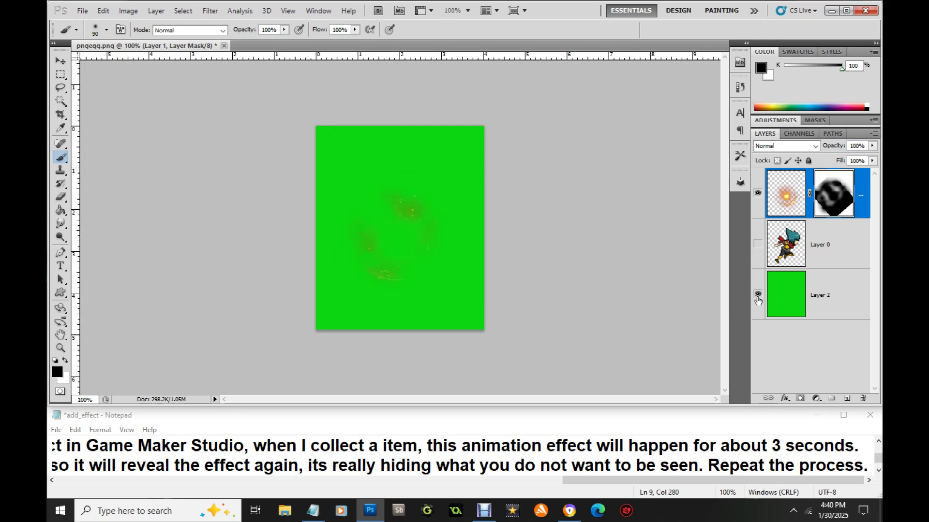
pyautogui.click(61, 60)
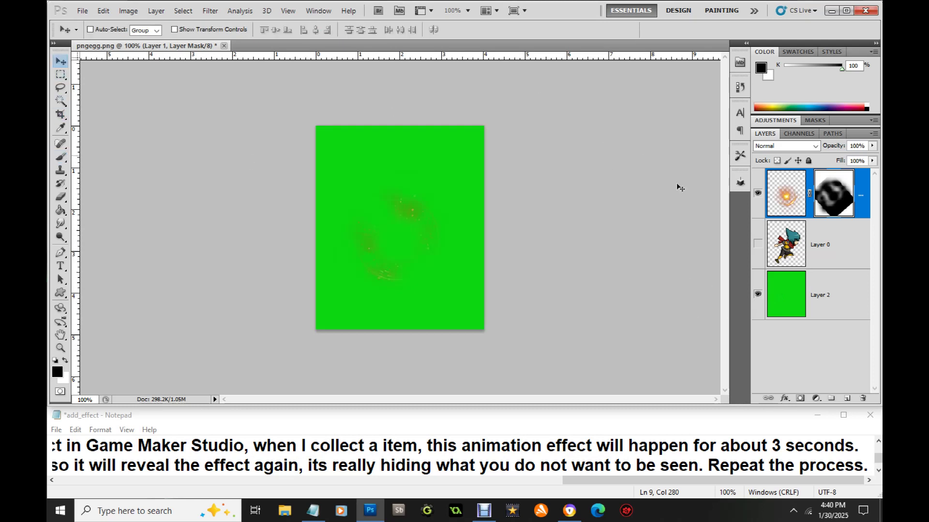
pyautogui.click(758, 194)
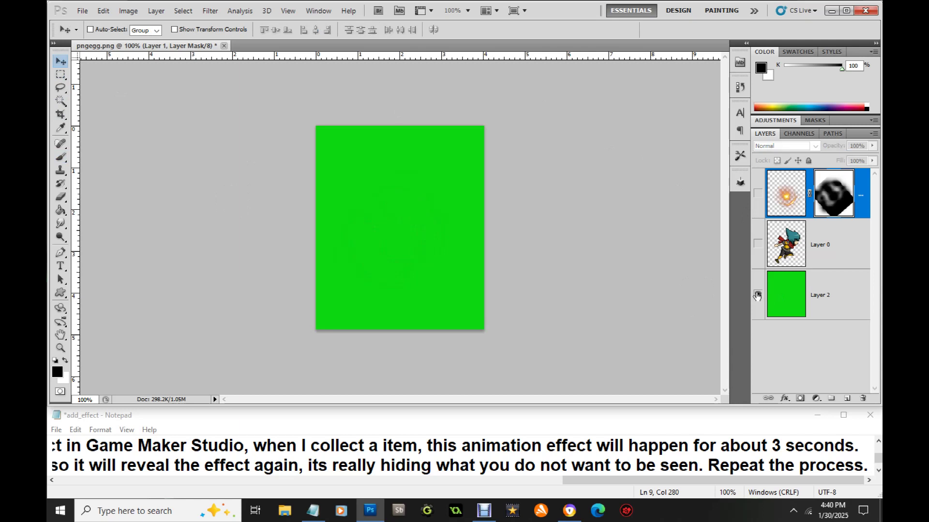
pyautogui.click(758, 295)
# Step: Set up a save of the empty frame to the Desktop in PNG format
pyautogui.click(79, 11)
pyautogui.click(129, 187)
pyautogui.click(216, 130)
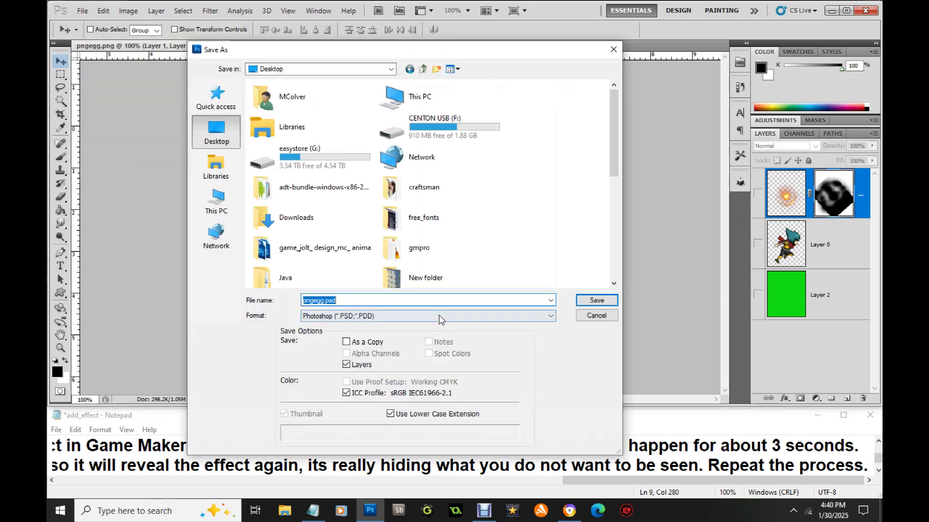
pyautogui.click(428, 316)
pyautogui.click(333, 439)
pyautogui.scroll(-5, 452, 280)
# Step: Reuse the previous frame's file name with its ending changed to 5, and save the PNG with the offered options
pyautogui.click(436, 244)
pyautogui.click(333, 300)
pyautogui.press('BackSpace')
pyautogui.write('5')
pyautogui.press('Return')
pyautogui.click(571, 199)
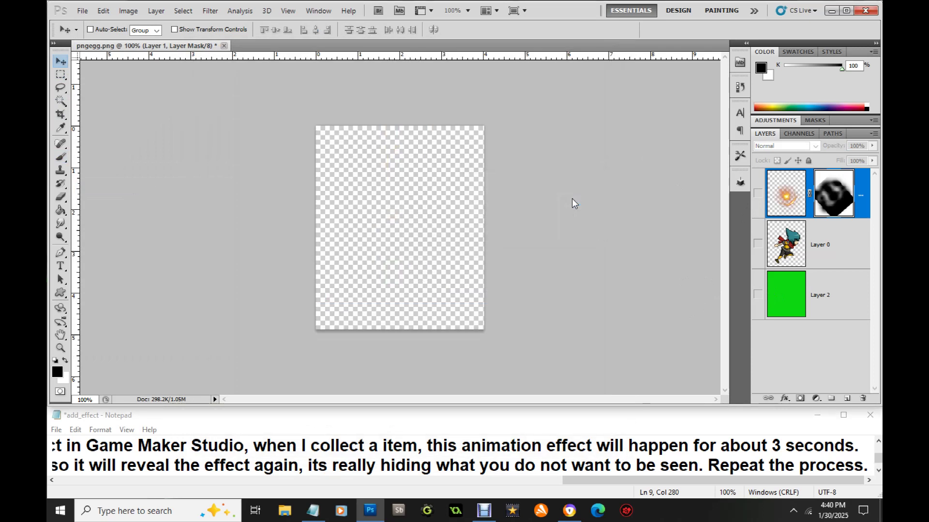
# Step: Add a new line to the Notepad notes: "10 Now, my images are complete, show you what I have to animate."
pyautogui.click(867, 465)
pyautogui.press('Return')
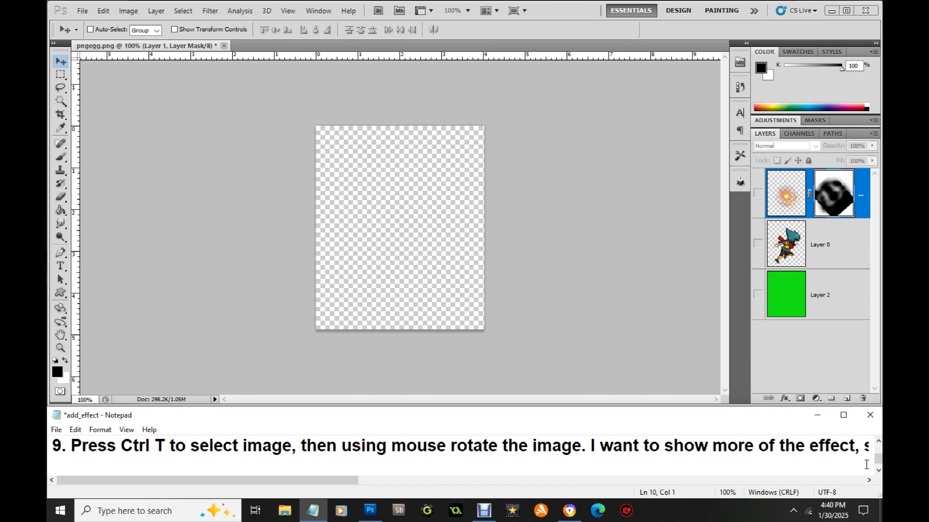
pyautogui.write('10 Now')
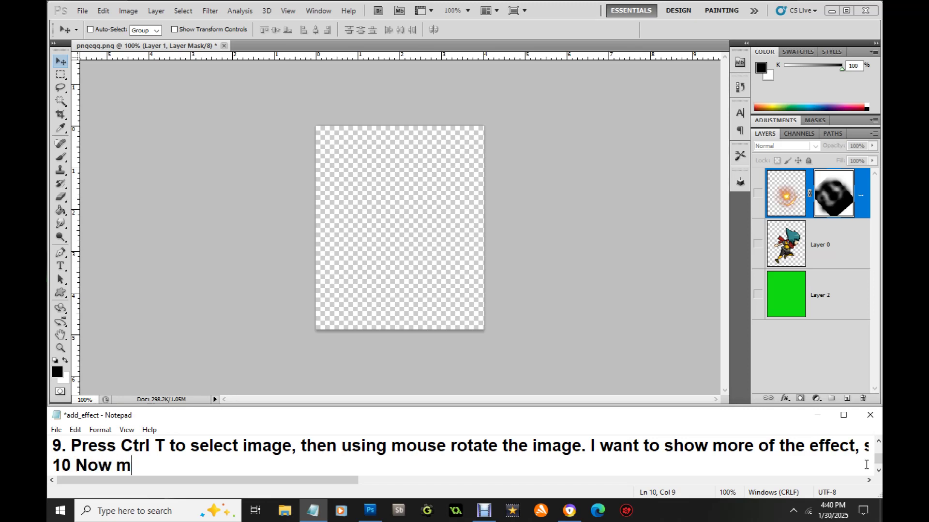
pyautogui.write(', my ima')
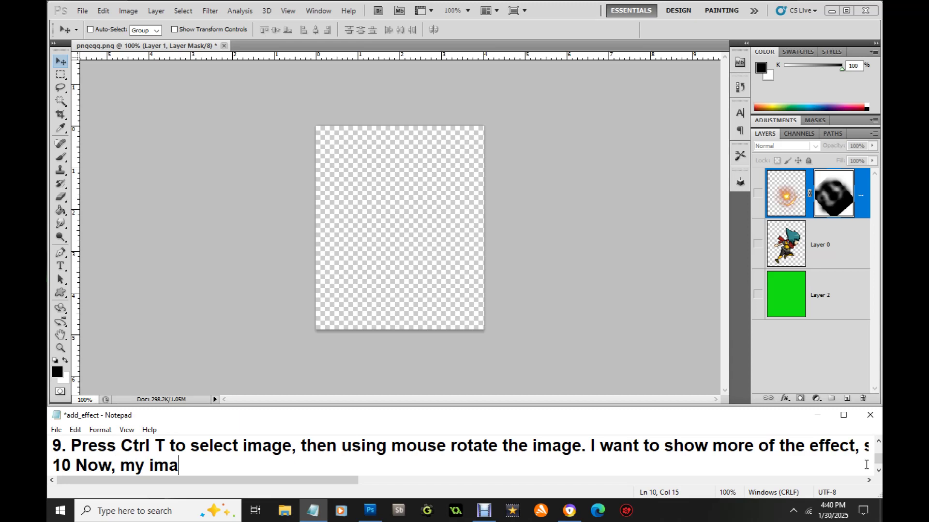
pyautogui.write('ges are complete, show you what I have to animate.')
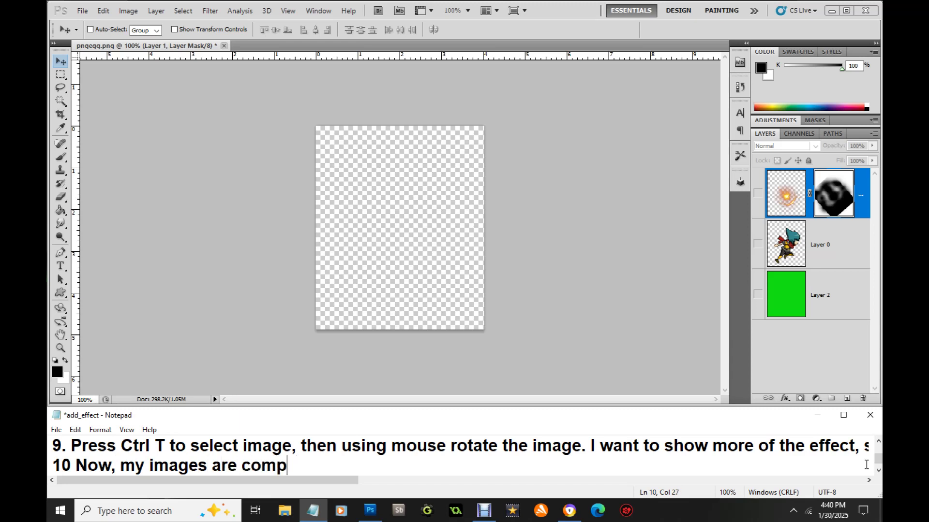
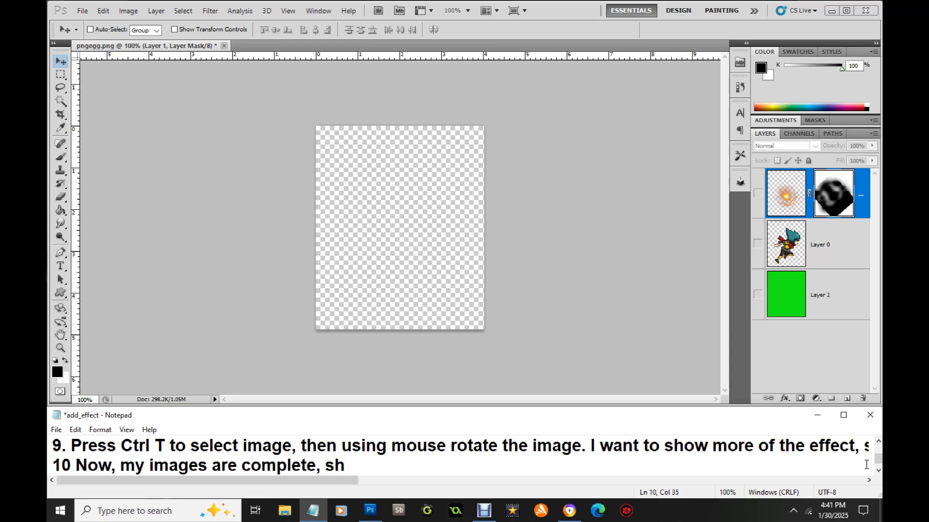
pyautogui.write('you what I have')
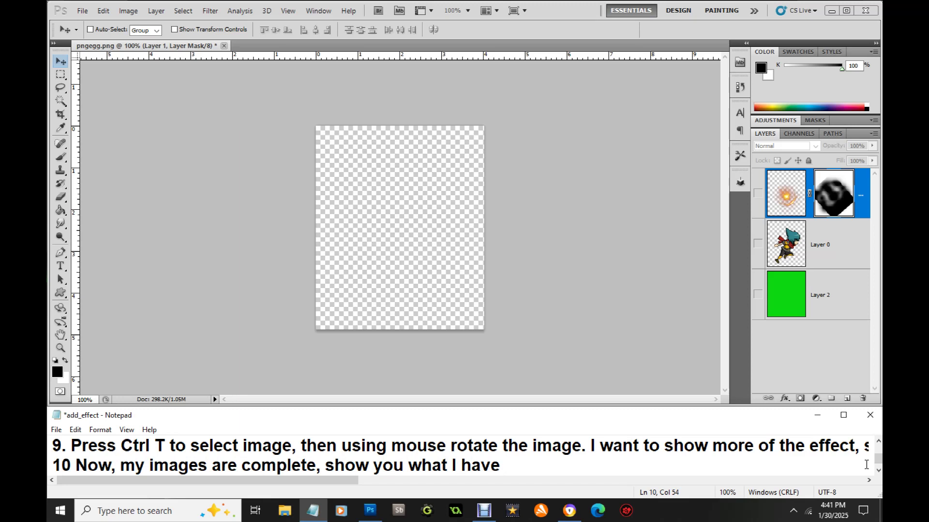
pyautogui.write(' to anima')
pyautogui.write('tte')
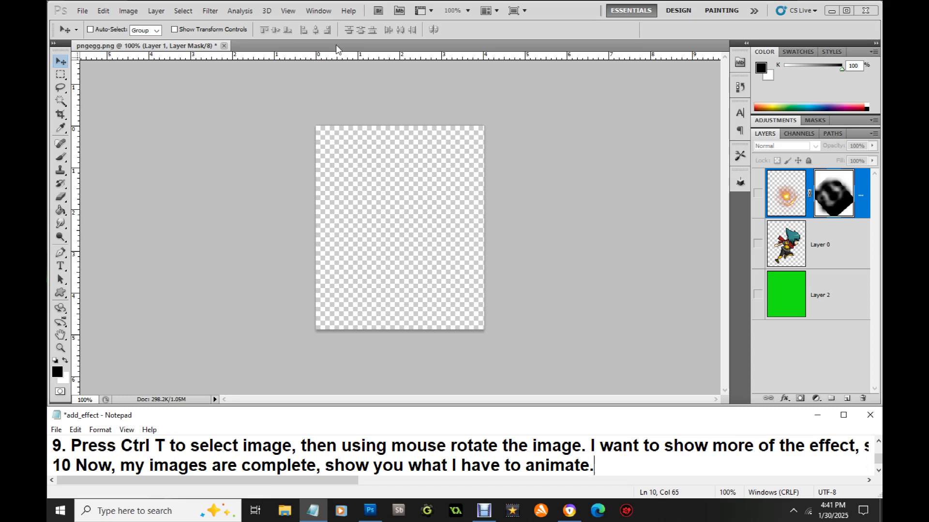
# Step: Switch to Photoshop and open the four saved frames image1 to image4 together from the Desktop
pyautogui.click(81, 10)
pyautogui.click(111, 32)
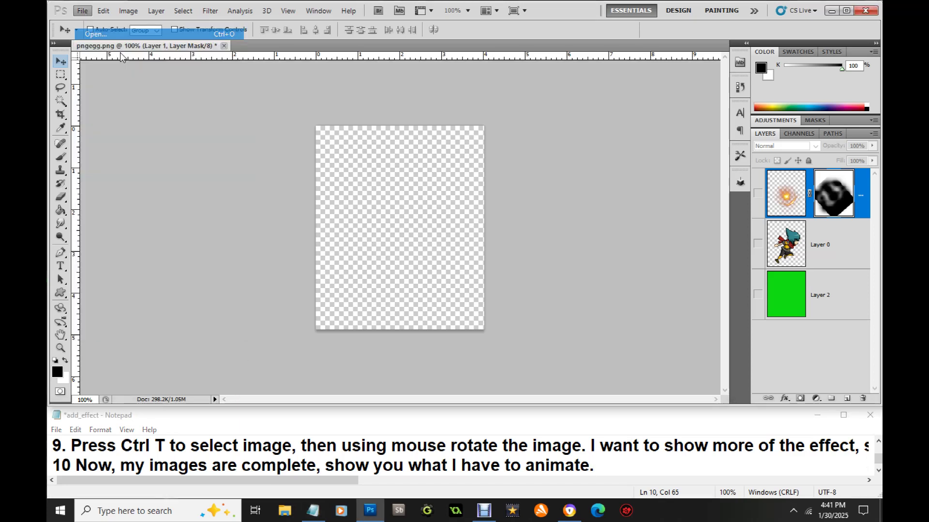
pyautogui.moveTo(605, 104); pyautogui.dragTo(598, 319)
pyautogui.moveTo(607, 274); pyautogui.dragTo(607, 250)
pyautogui.click(534, 120)
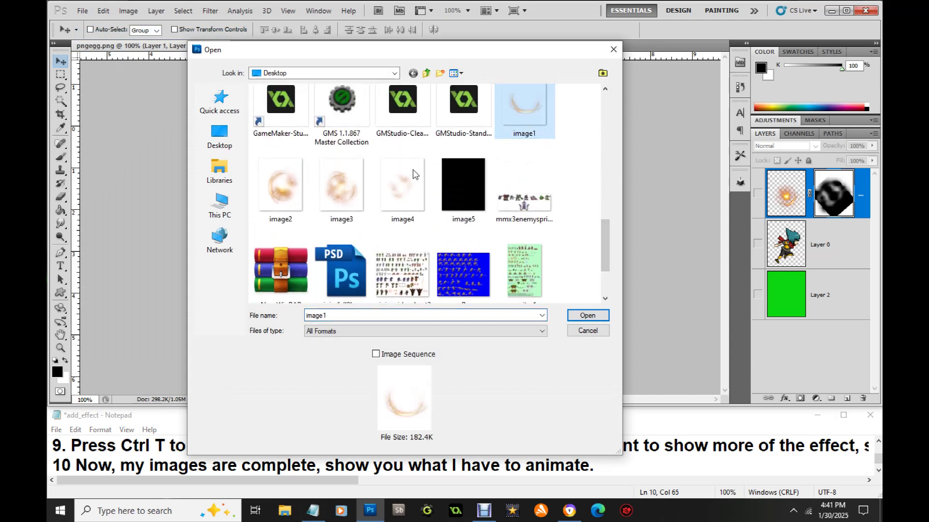
pyautogui.keyDown('shift'); pyautogui.click(398, 189); pyautogui.keyUp('shift')
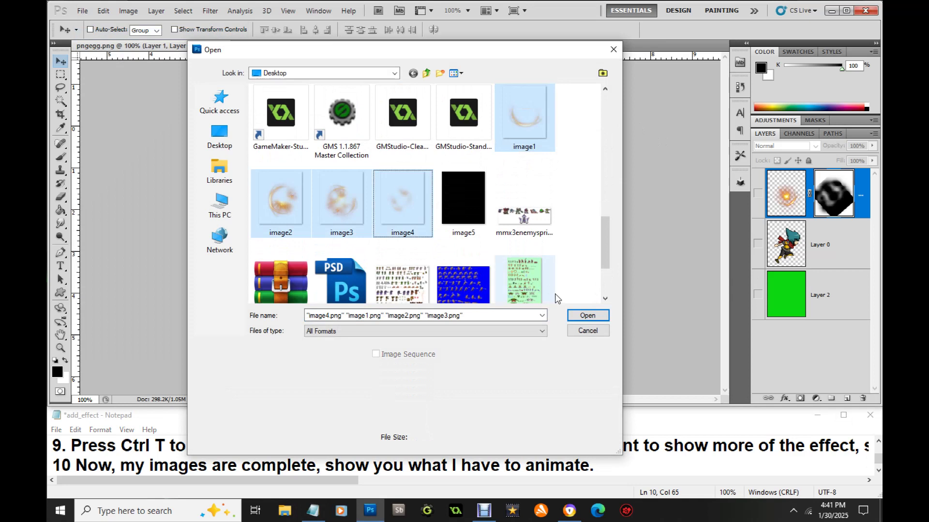
pyautogui.click(587, 316)
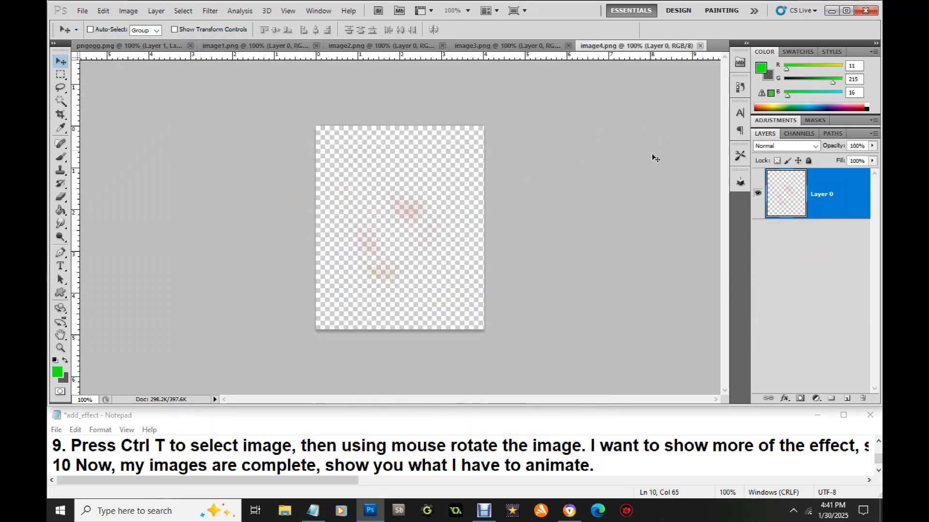
# Step: Look through the opened documents from image3 back through image2 and image1 to pngegg
pyautogui.click(484, 45)
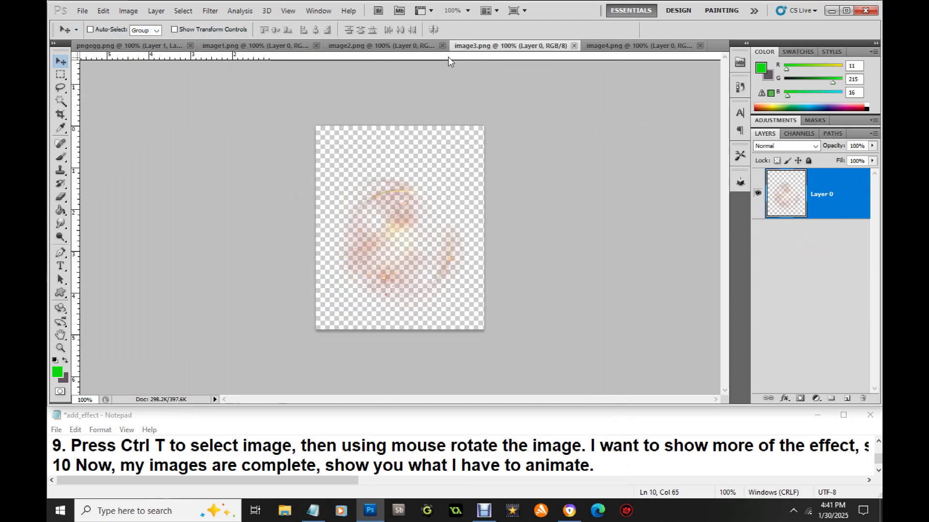
pyautogui.click(397, 45)
pyautogui.click(270, 44)
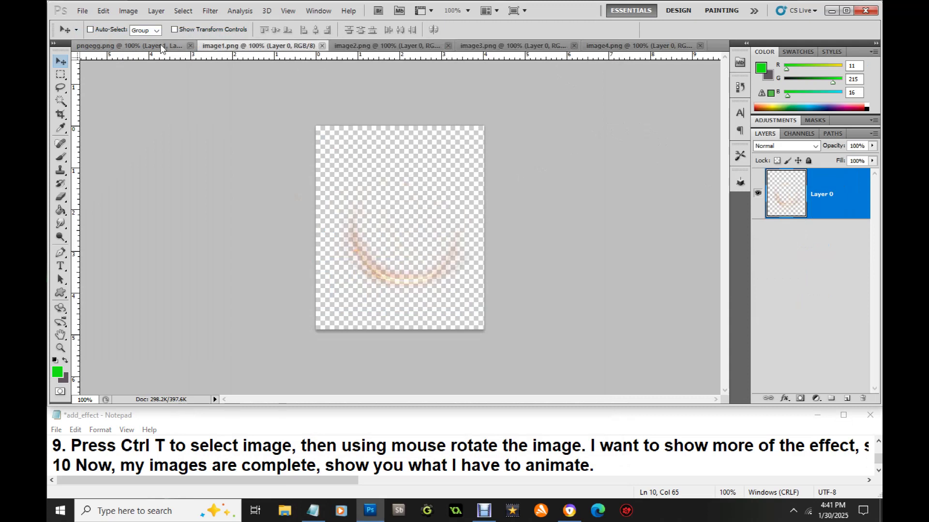
pyautogui.click(161, 44)
# Step: In image1, add a new layer, fill it with the green foreground color, and move it below the effect layer
pyautogui.click(255, 45)
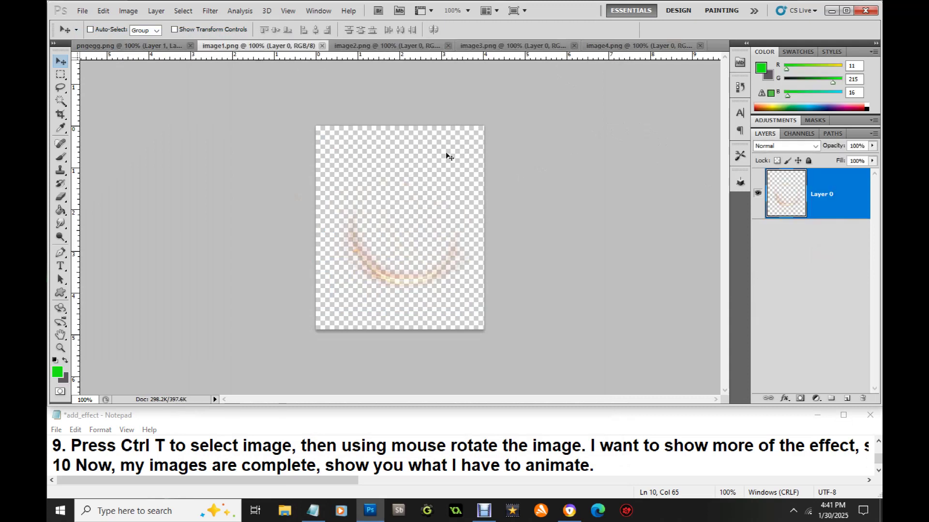
pyautogui.click(847, 399)
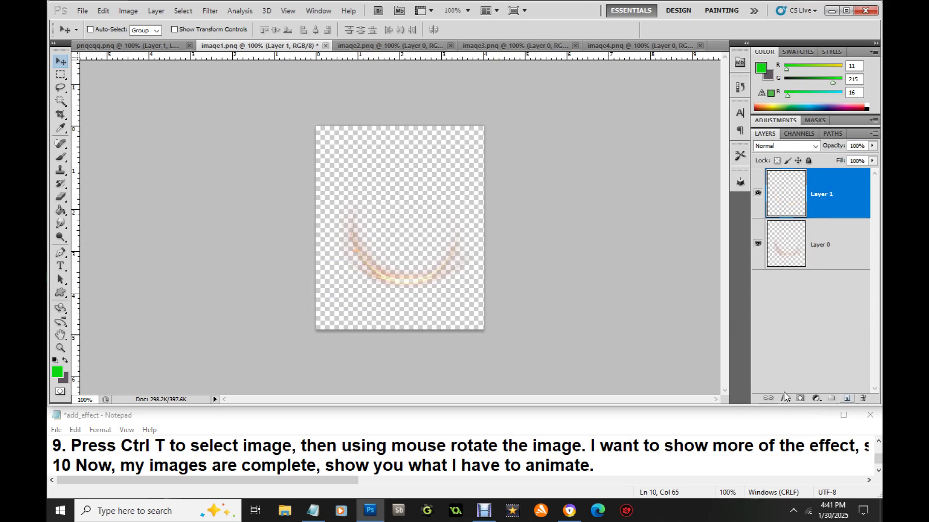
pyautogui.click(60, 210)
pyautogui.click(370, 178)
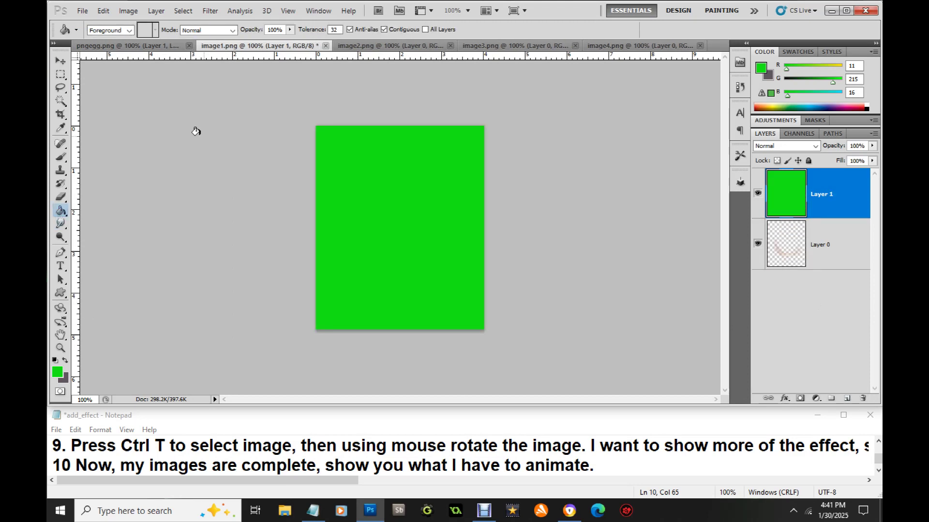
pyautogui.click(60, 60)
pyautogui.moveTo(831, 204); pyautogui.dragTo(822, 273)
# Step: Give image2 a green background by adding a new layer, filling it green, and placing it beneath the effect layer
pyautogui.click(359, 47)
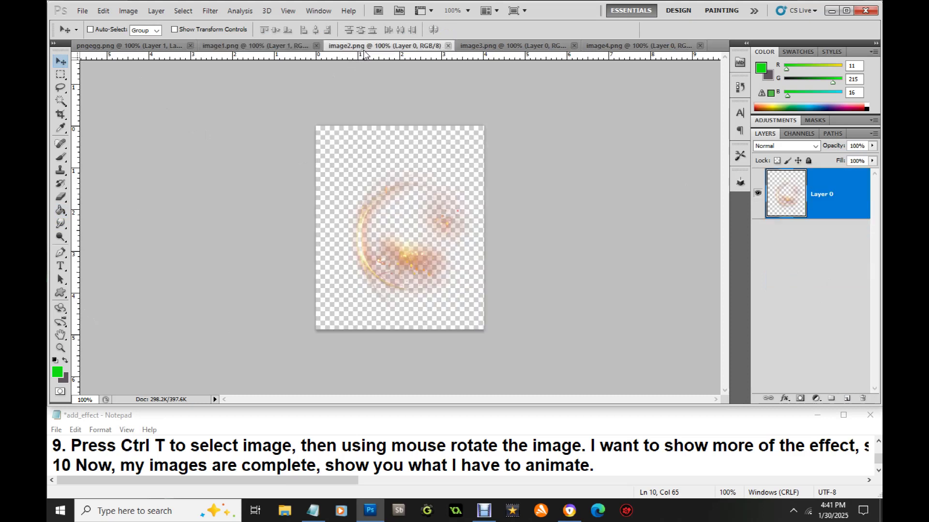
pyautogui.click(847, 398)
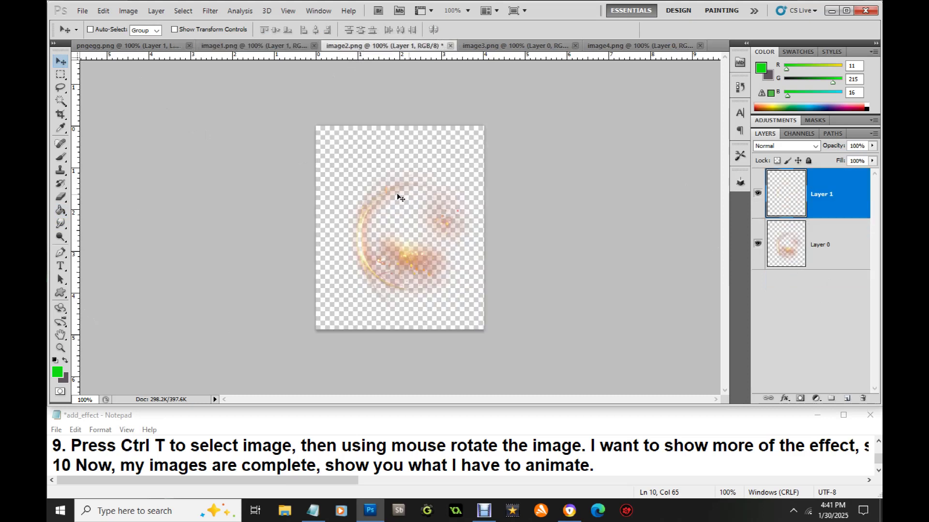
pyautogui.click(60, 210)
pyautogui.click(360, 177)
pyautogui.click(60, 60)
pyautogui.moveTo(844, 209); pyautogui.dragTo(841, 263)
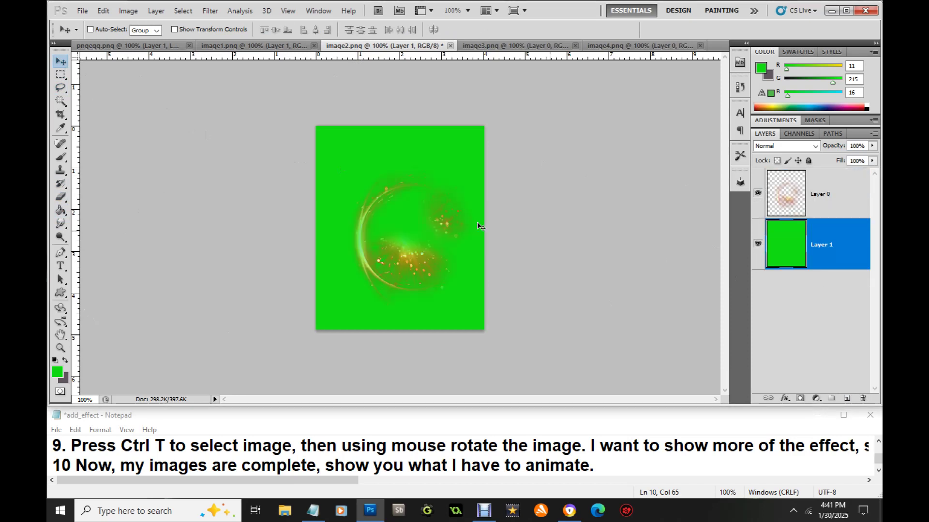
# Step: Add a green-filled new layer to image3 and place it beneath the effect layer as a background
pyautogui.click(496, 46)
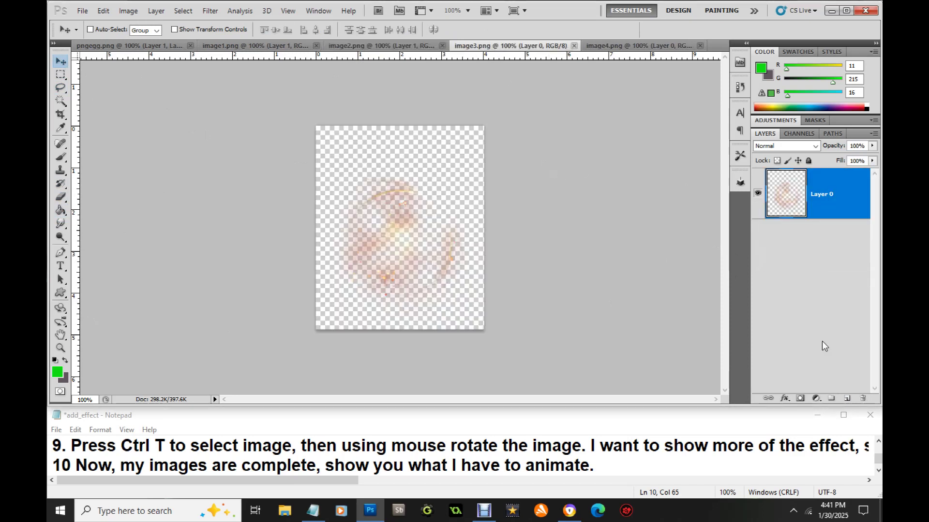
pyautogui.click(845, 399)
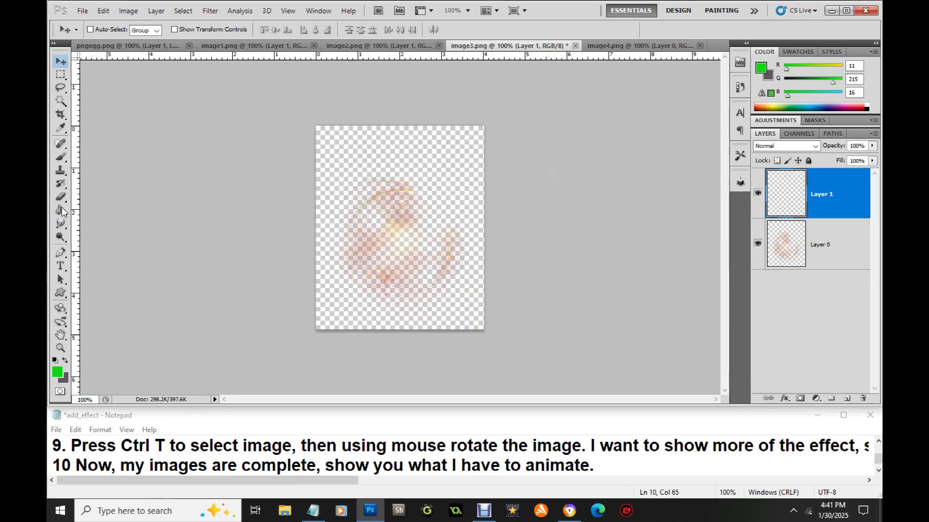
pyautogui.click(61, 210)
pyautogui.click(369, 133)
pyautogui.click(61, 61)
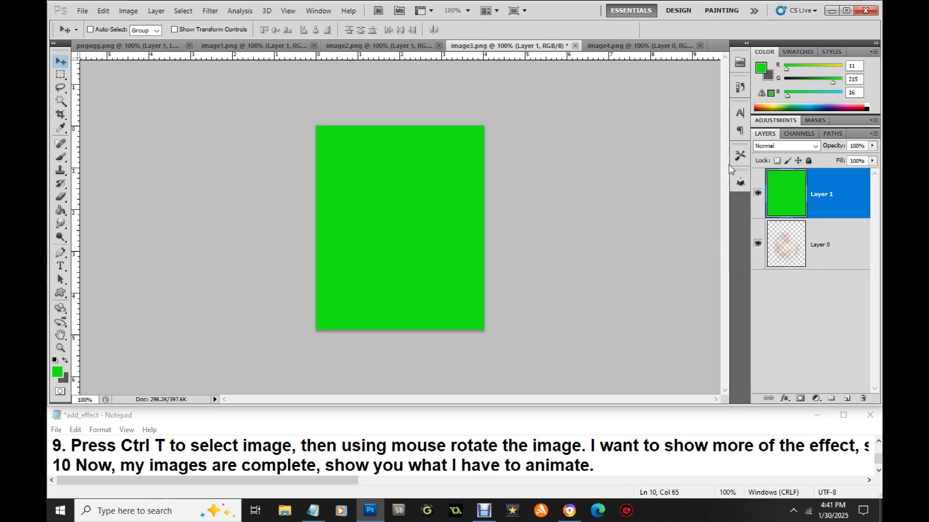
pyautogui.moveTo(831, 194); pyautogui.dragTo(829, 272)
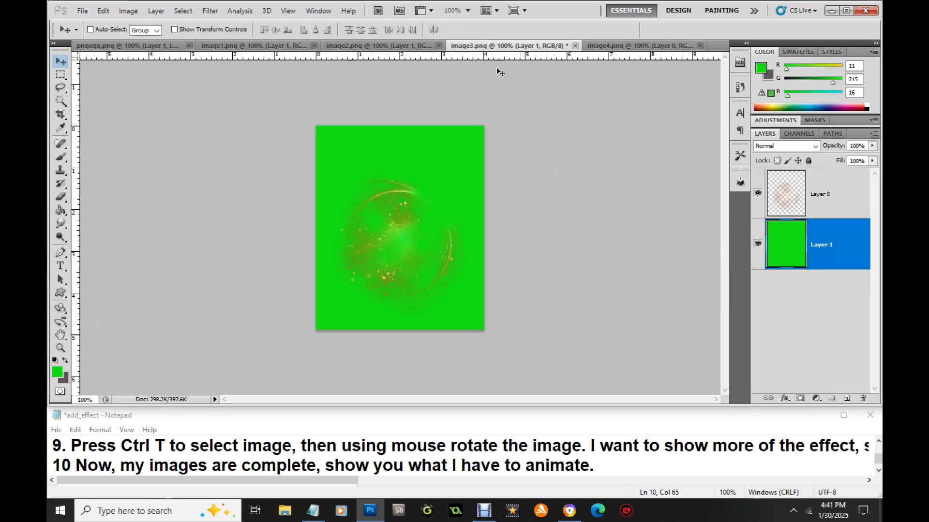
# Step: Add a new layer to image4, fill it green, and place it behind the effect layer
pyautogui.click(614, 45)
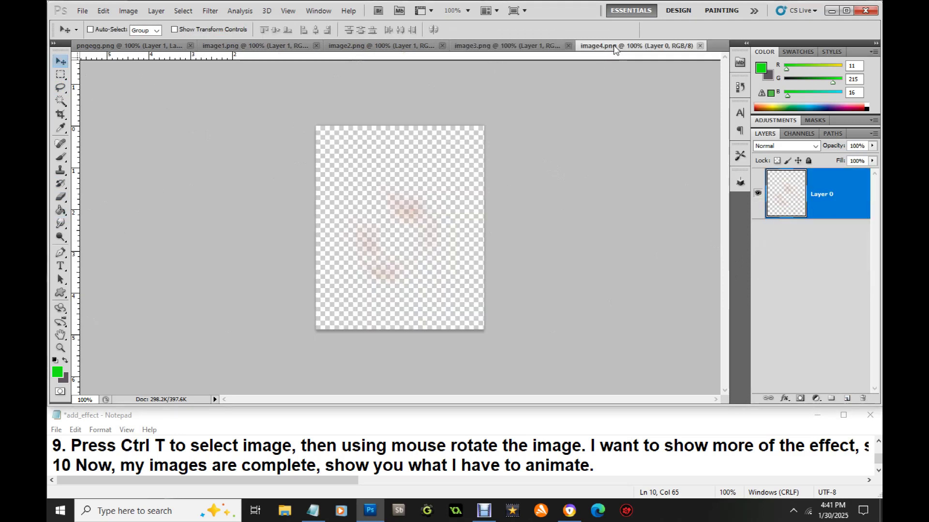
pyautogui.click(847, 398)
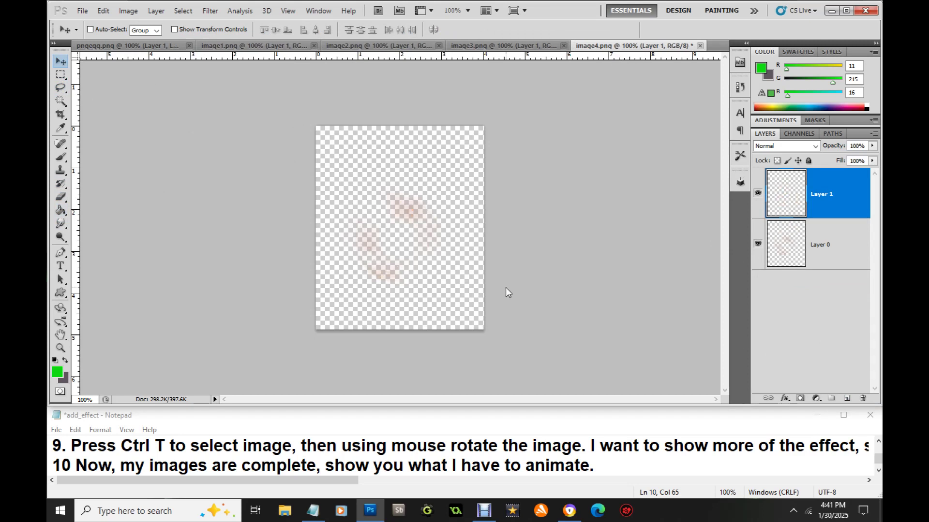
pyautogui.click(60, 210)
pyautogui.click(347, 156)
pyautogui.click(60, 60)
pyautogui.moveTo(805, 208); pyautogui.dragTo(819, 288)
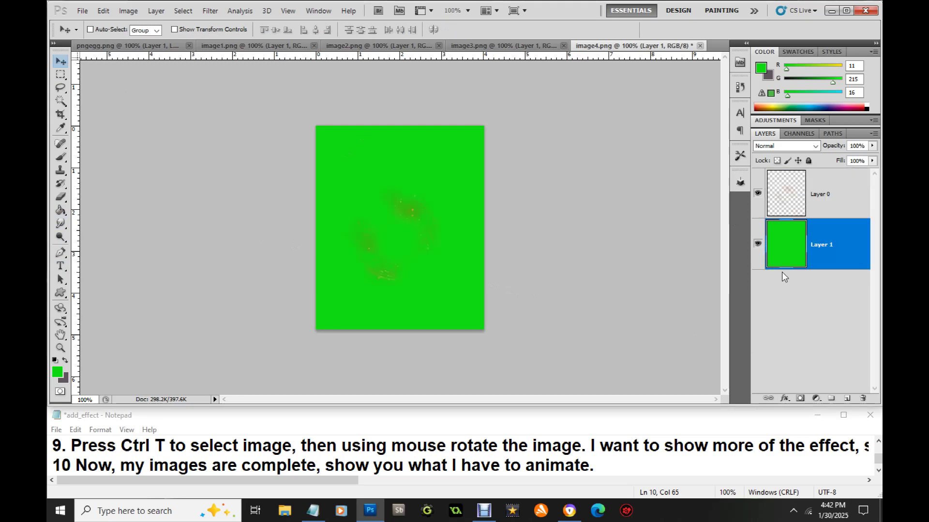
# Step: Review the effect on the green background, going back from image3 to image1 and forward again to image4
pyautogui.click(518, 44)
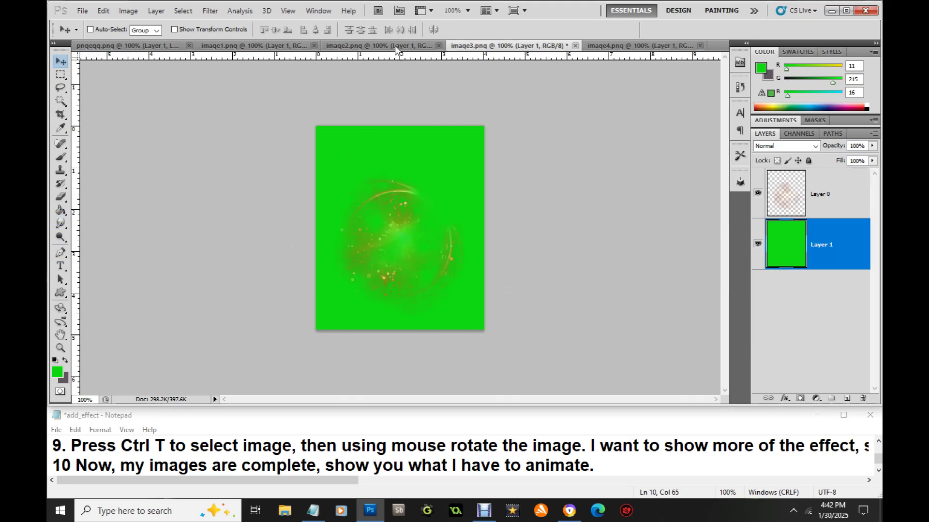
pyautogui.click(395, 45)
pyautogui.click(242, 47)
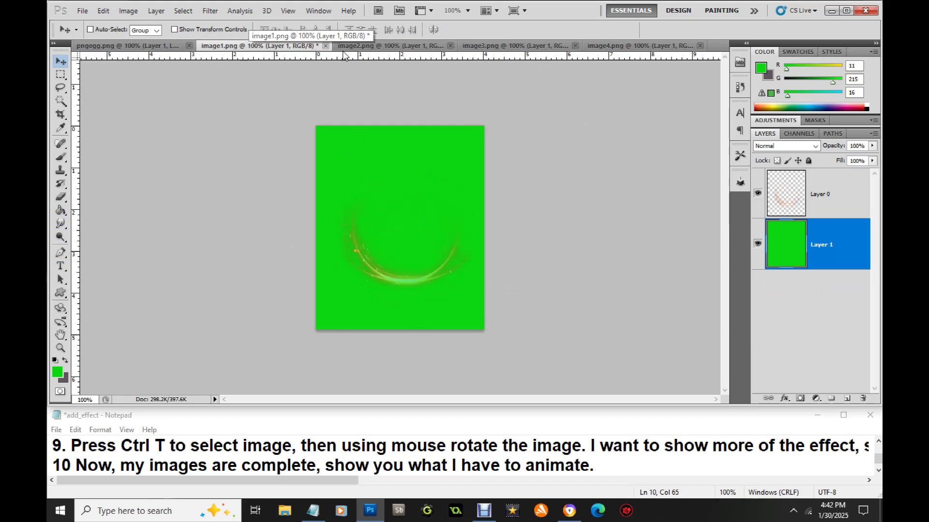
pyautogui.click(368, 45)
pyautogui.click(481, 48)
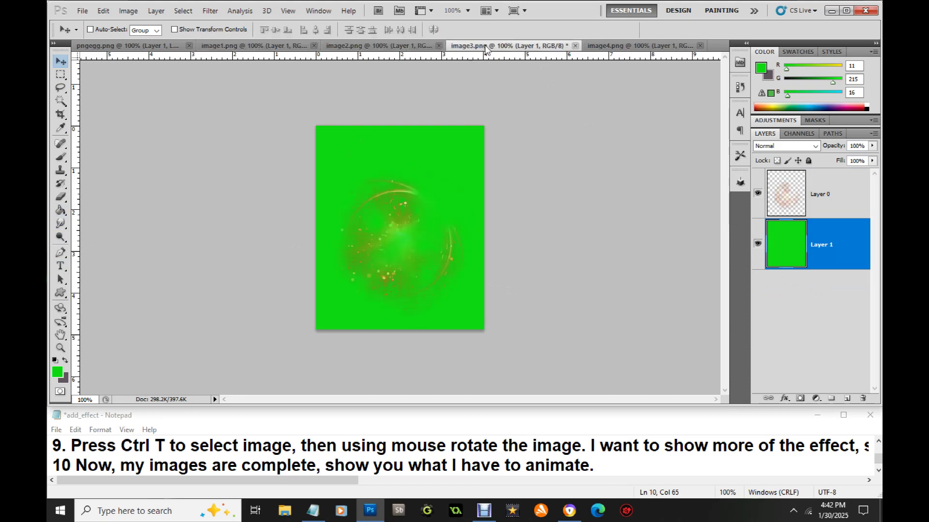
pyautogui.click(609, 46)
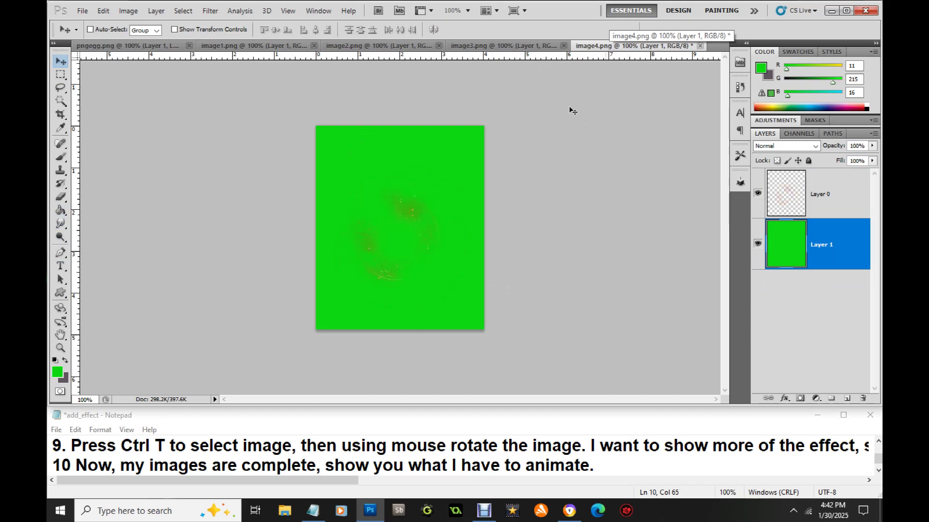
# Step: Open the empty frame image5 from the Desktop
pyautogui.click(82, 11)
pyautogui.click(92, 35)
pyautogui.moveTo(602, 125); pyautogui.dragTo(602, 291)
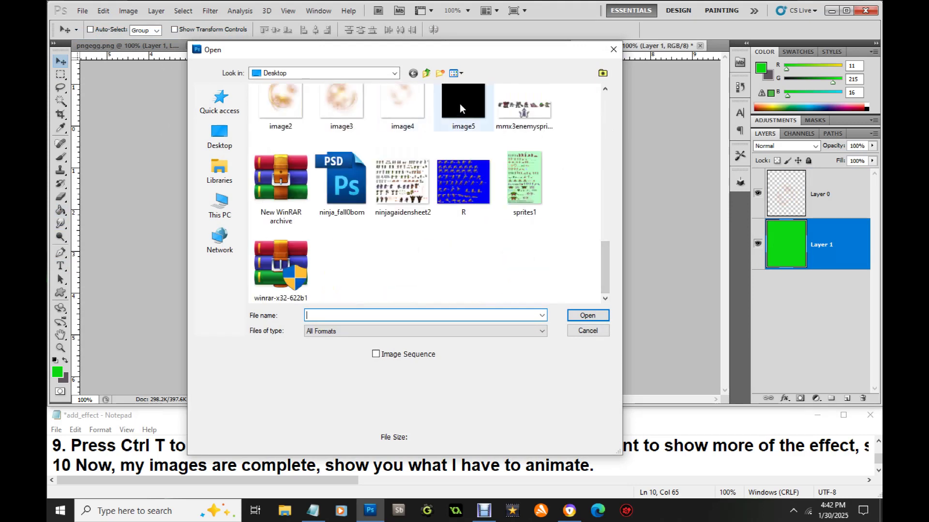
pyautogui.click(460, 106)
pyautogui.click(584, 316)
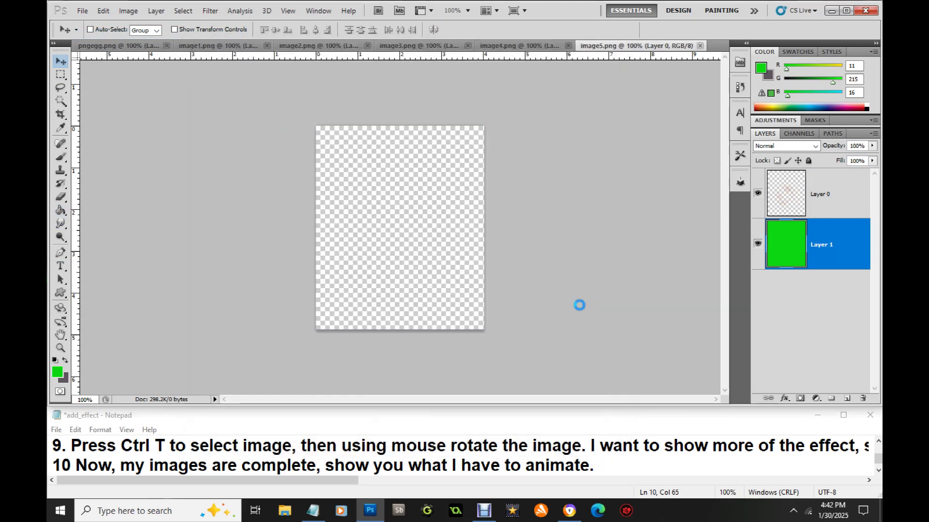
# Step: Examine the animation frames in reverse order from image4 down to image1
pyautogui.click(521, 46)
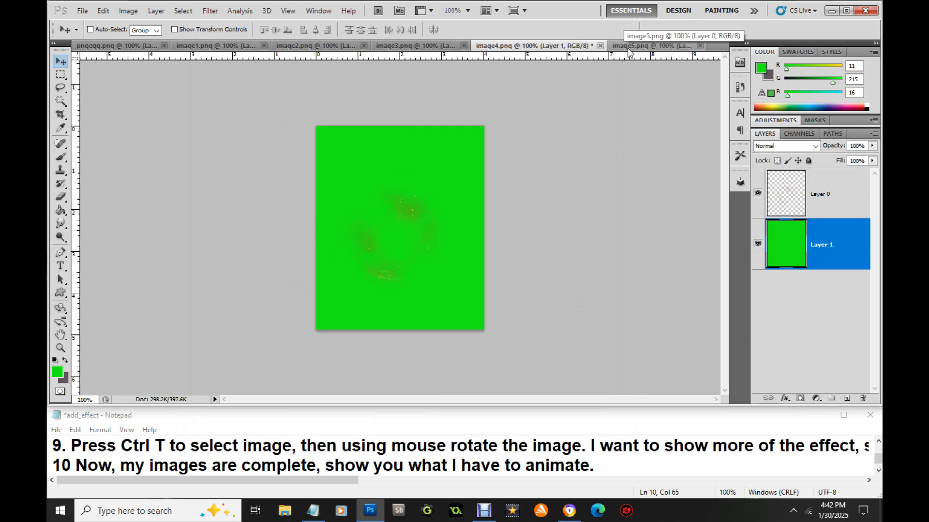
pyautogui.click(420, 44)
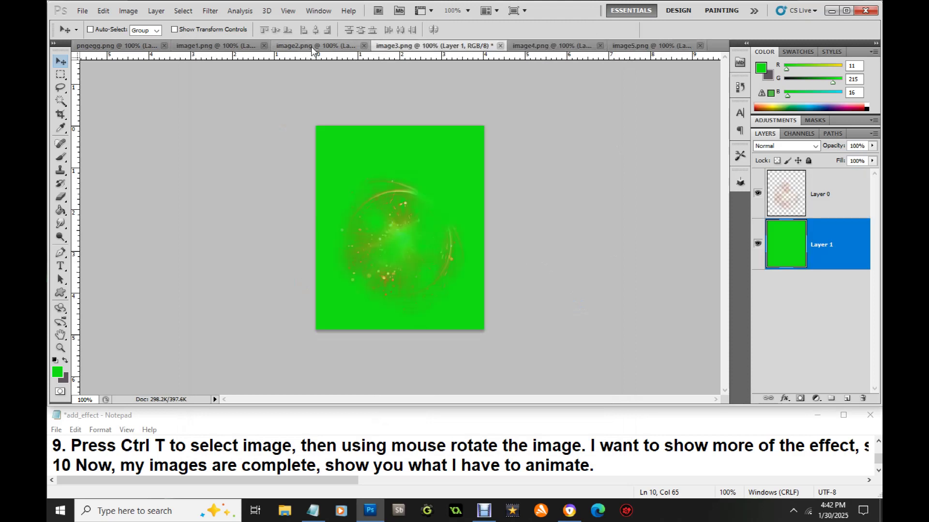
pyautogui.click(311, 46)
pyautogui.click(215, 43)
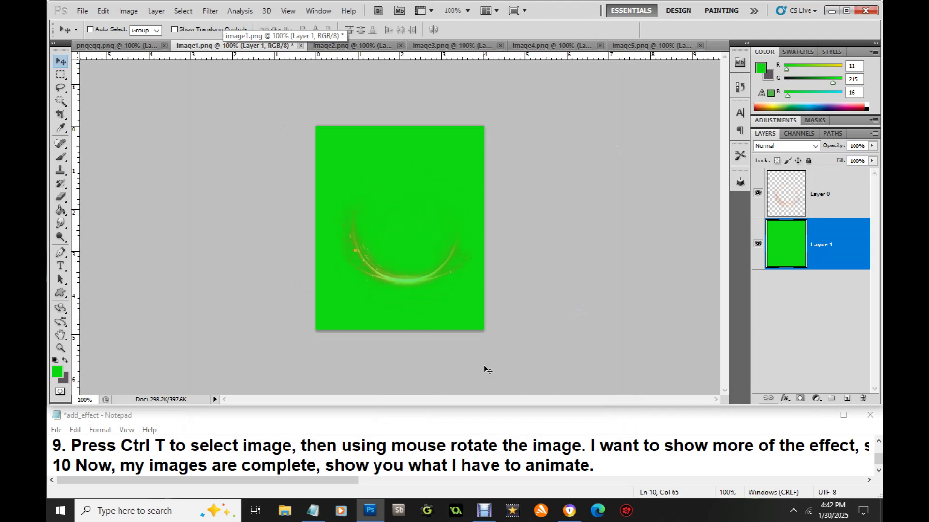
# Step: Switch to Notepad and append "Last image is blank, effect is gone" to the end of step 10
pyautogui.click(612, 467)
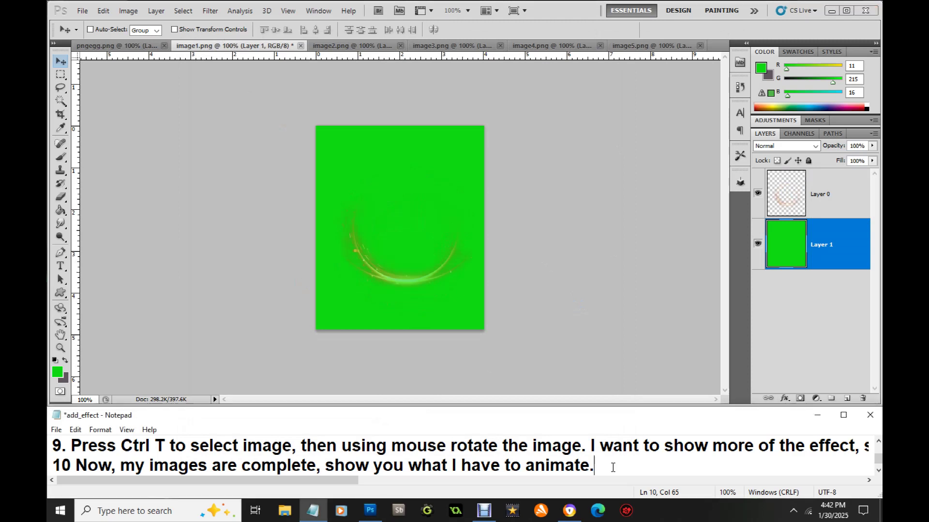
pyautogui.write('Last image is ')
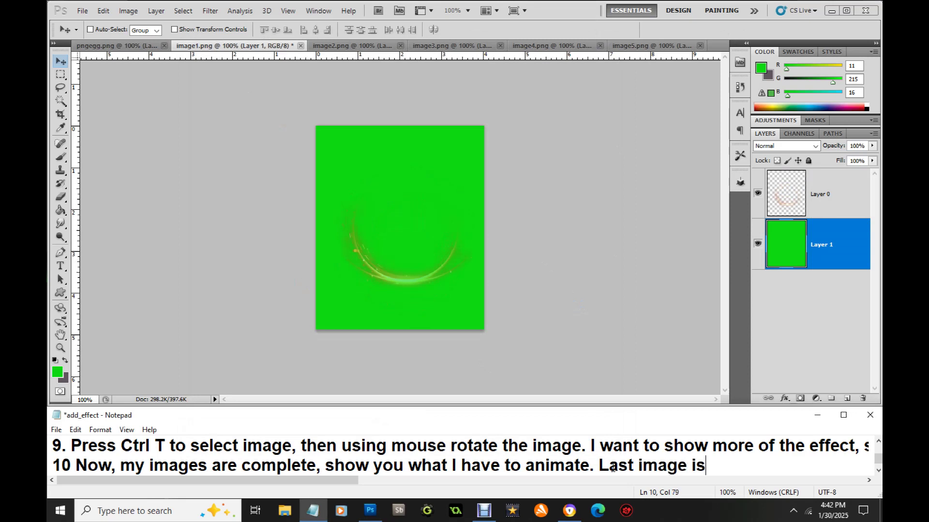
pyautogui.write('blank')
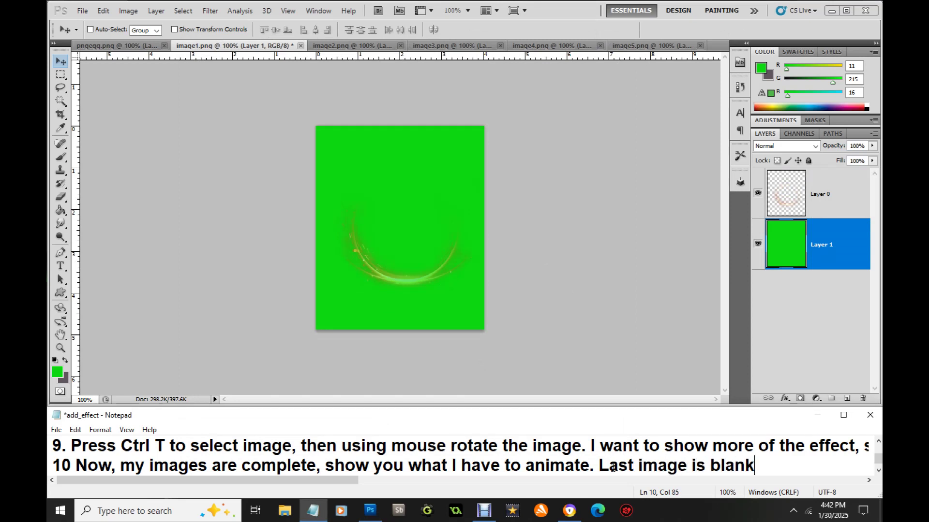
pyautogui.write(', effect is gone')
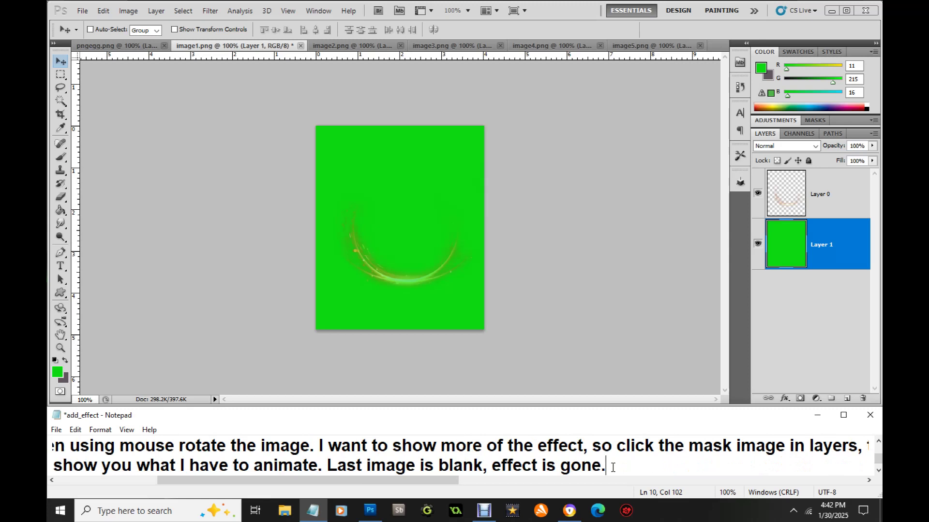
# Step: End that sentence with a period and continue step 10 with "Next video I will show how to import the Effect and"
pyautogui.write('. Next ')
pyautogui.write('view')
pyautogui.press('BackSpace')
pyautogui.press('BackSpace')
pyautogui.write('deo I ')
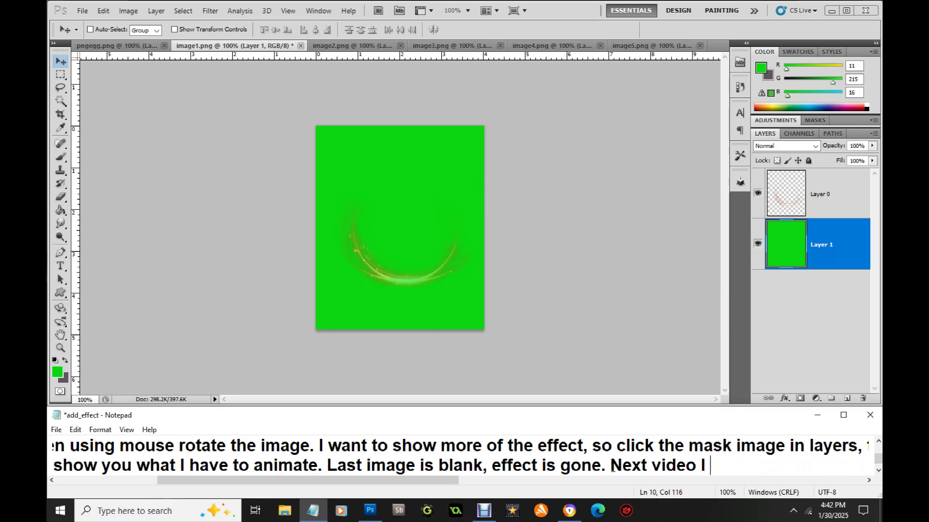
pyautogui.write('will show ')
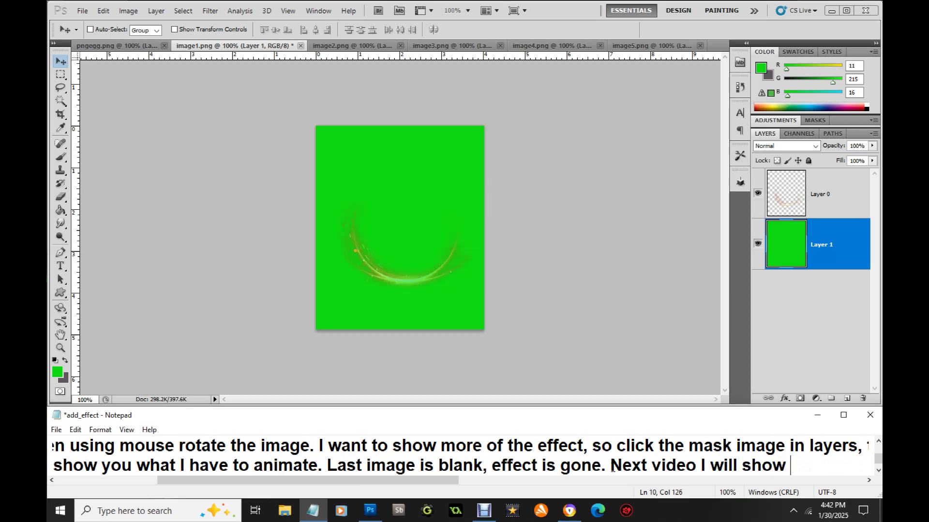
pyautogui.write('how to ')
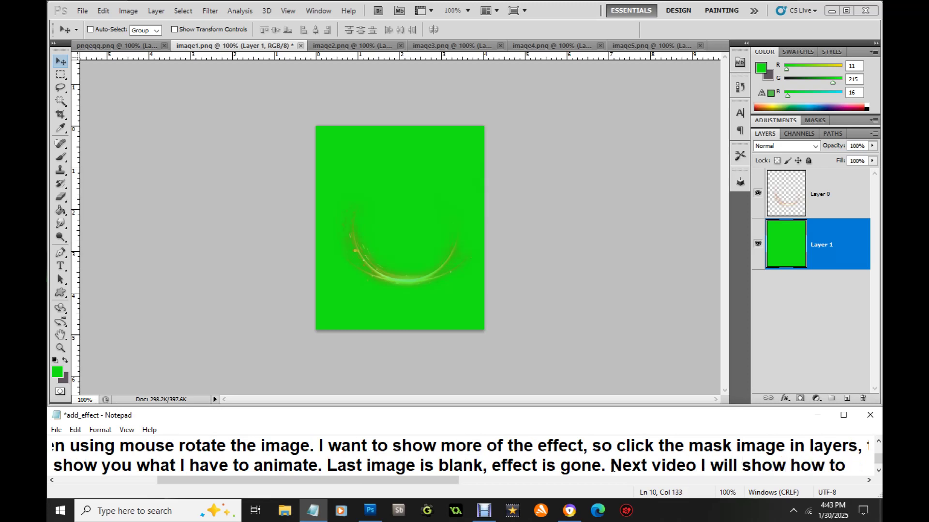
pyautogui.write('ima')
pyautogui.press('BackSpace')
pyautogui.write('port the e')
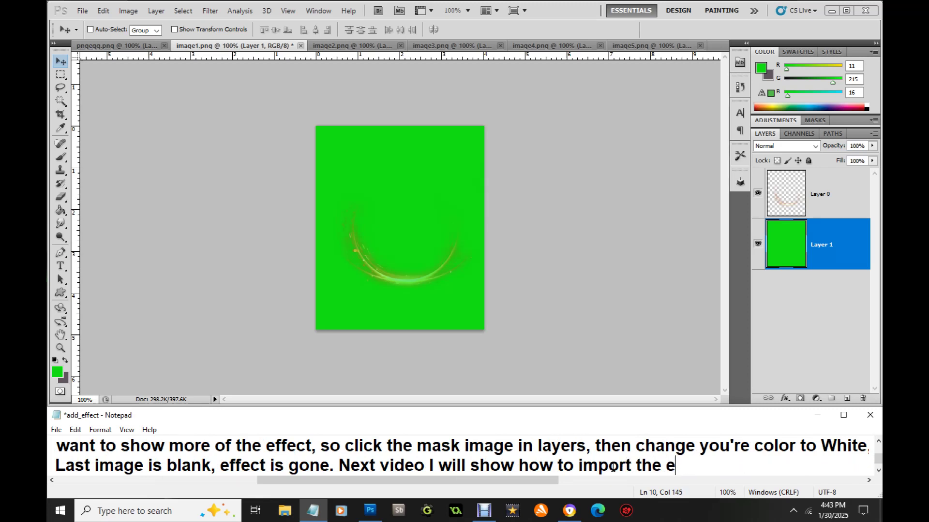
pyautogui.write('ffe')
pyautogui.press('BackSpace')
pyautogui.press('BackSpace')
pyautogui.press('BackSpace')
pyautogui.press('BackSpace')
pyautogui.write('Effect and h')
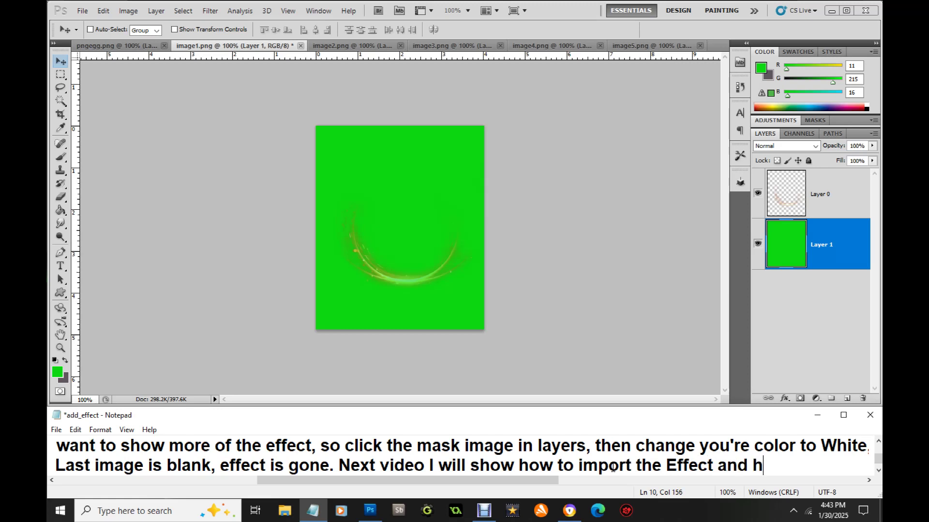
# Step: Complete the next-video sentence with "how to collect a item to show the Effect."
pyautogui.write('ow to use')
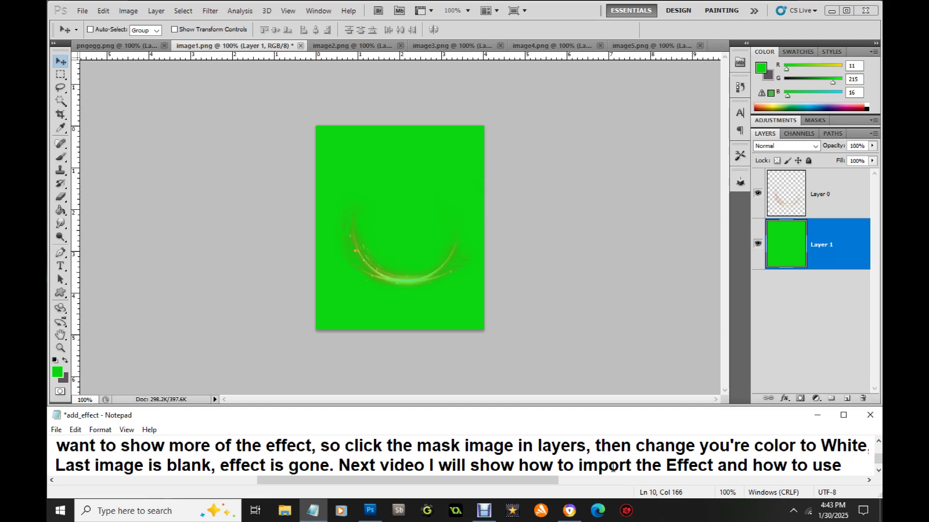
pyautogui.press('BackSpace')
pyautogui.press('BackSpace')
pyautogui.press('BackSpace')
pyautogui.press('BackSpace')
pyautogui.write('colo')
pyautogui.press('BackSpace')
pyautogui.write('lect a im')
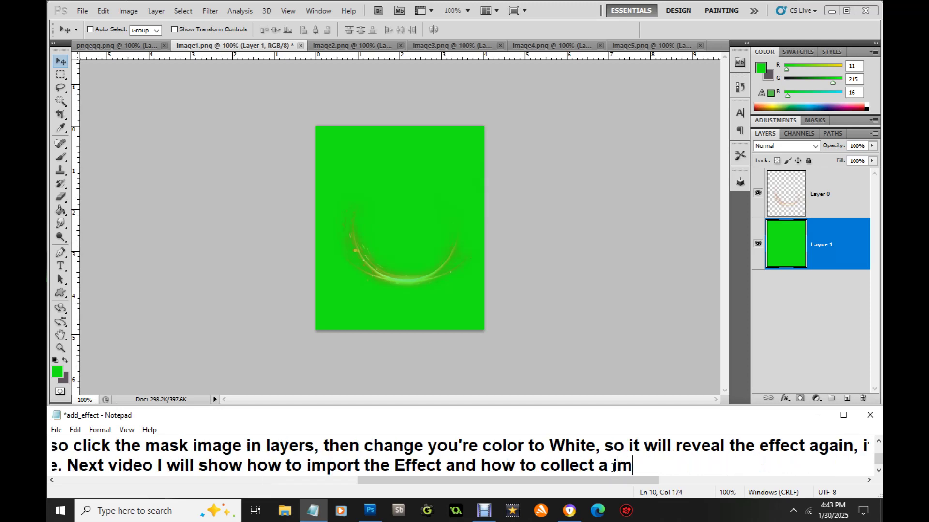
pyautogui.press('BackSpace')
pyautogui.write('tem to sh')
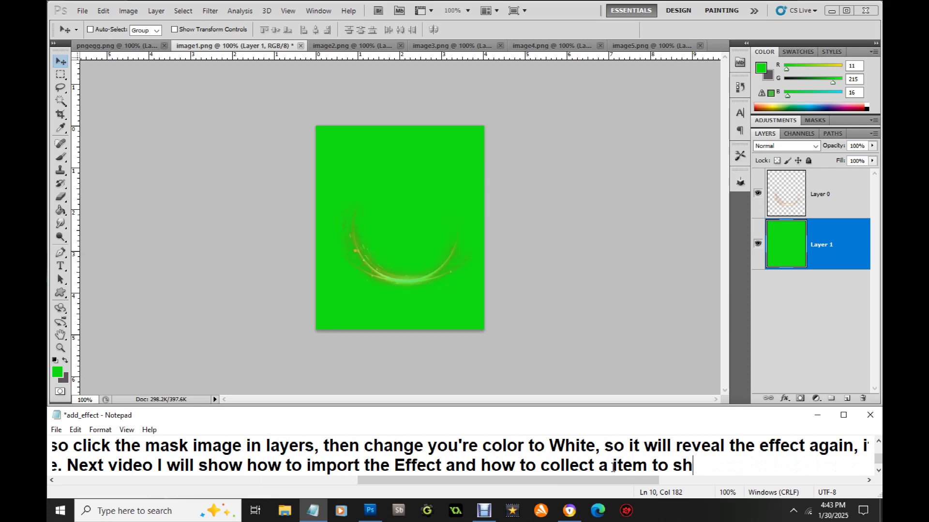
pyautogui.write('ow the Effect')
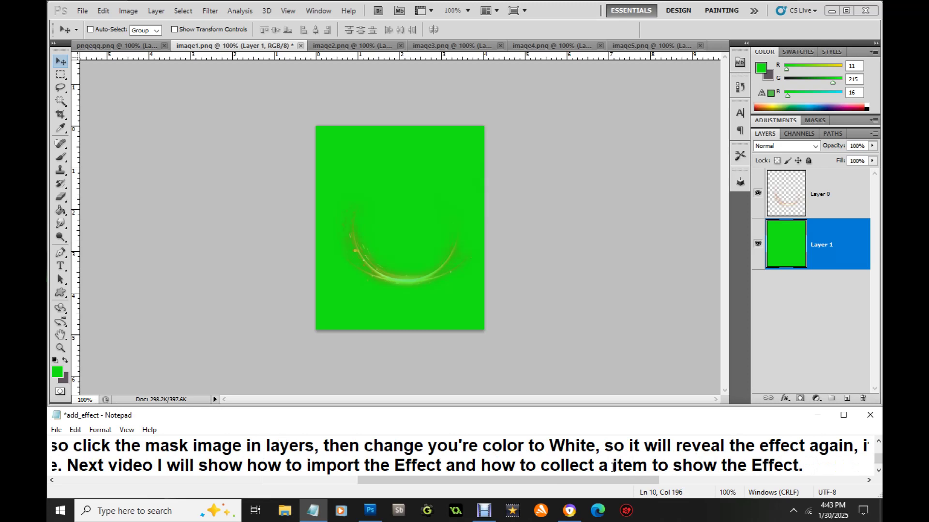
pyautogui.write('.')
# Step: Leave a blank line below step 10 and write the closing line "Thanks for Watching, Please Like, Share, & Subscribe ;"
pyautogui.press('Return')
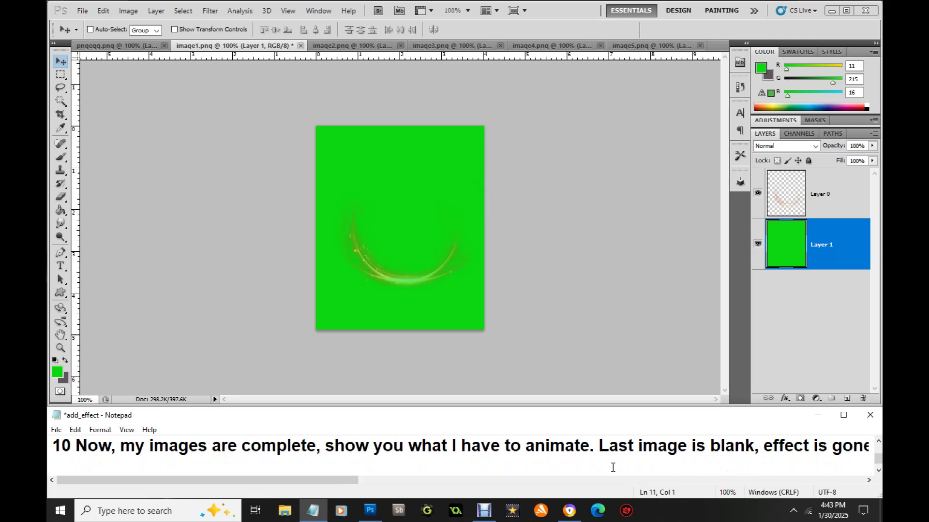
pyautogui.press('Return')
pyautogui.write('Thanks for Watching')
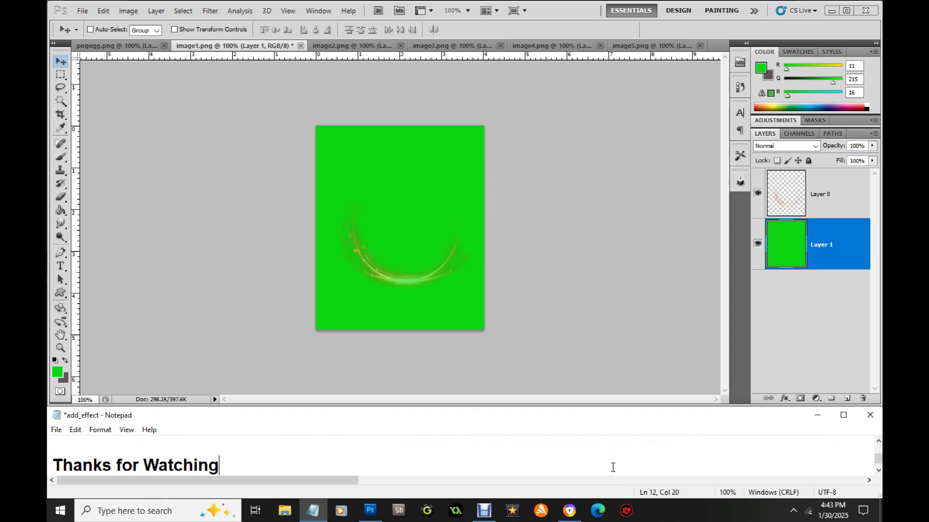
pyautogui.write(', Please ')
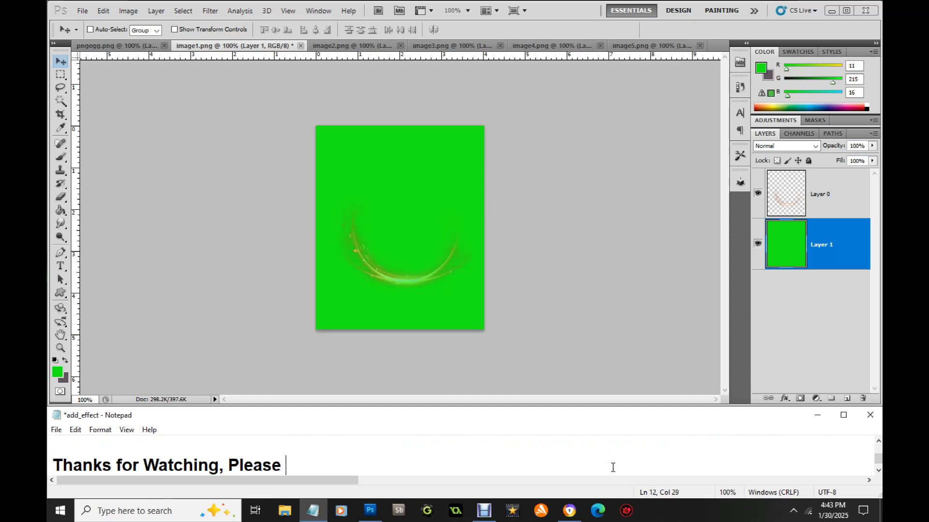
pyautogui.write('Like, Share, *')
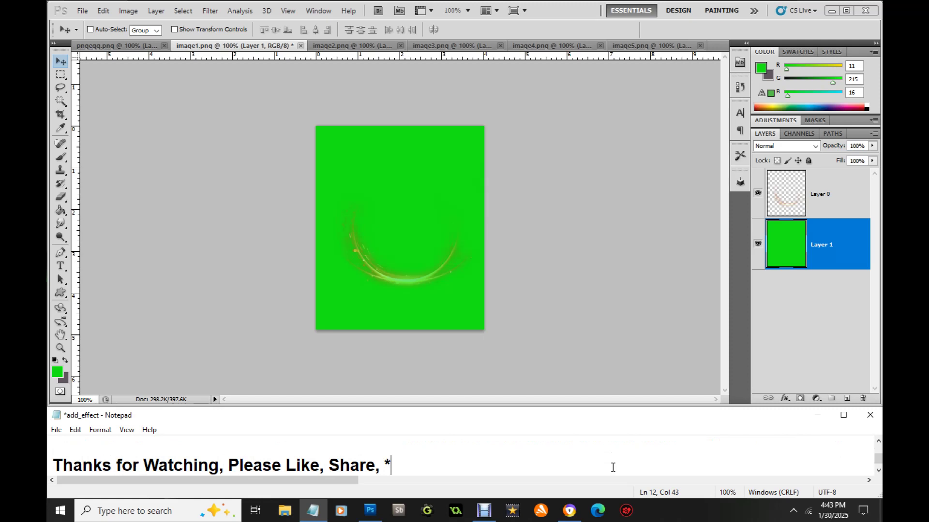
pyautogui.press('BackSpace')
pyautogui.write('& Subscribe')
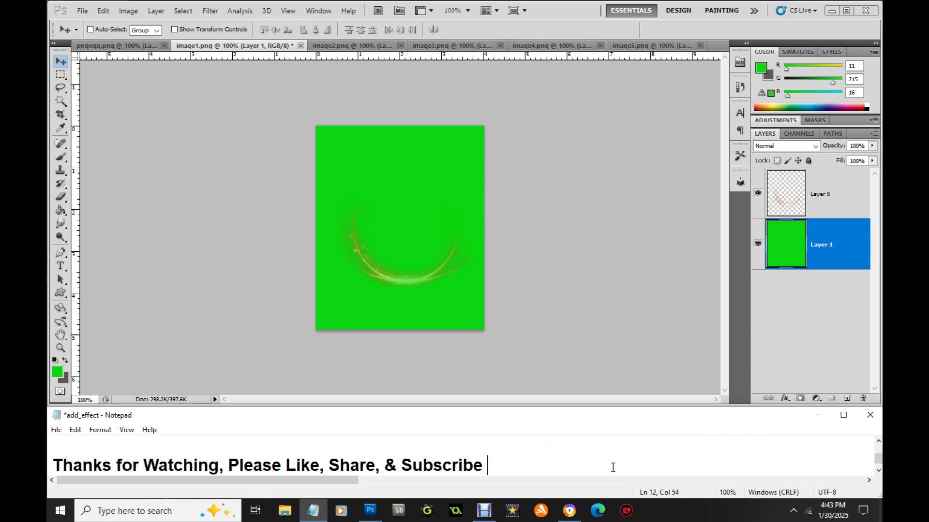
pyautogui.write(';')
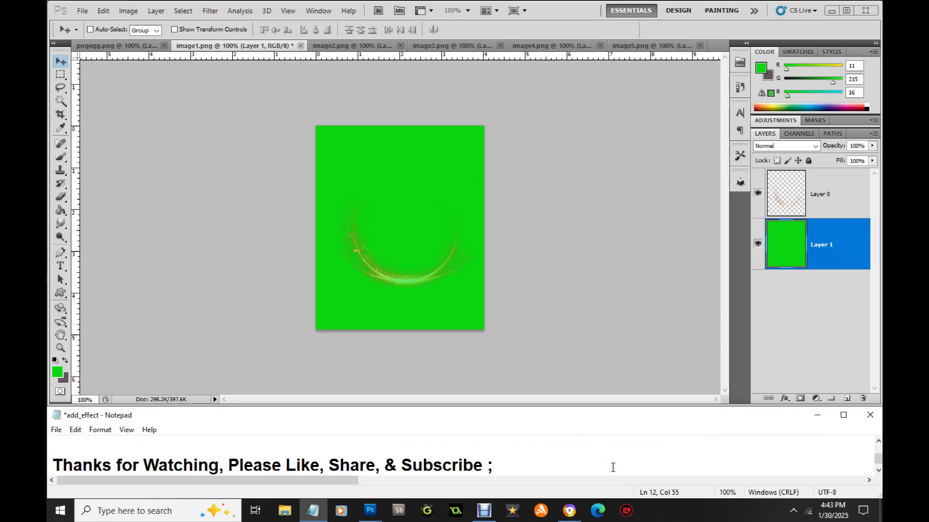